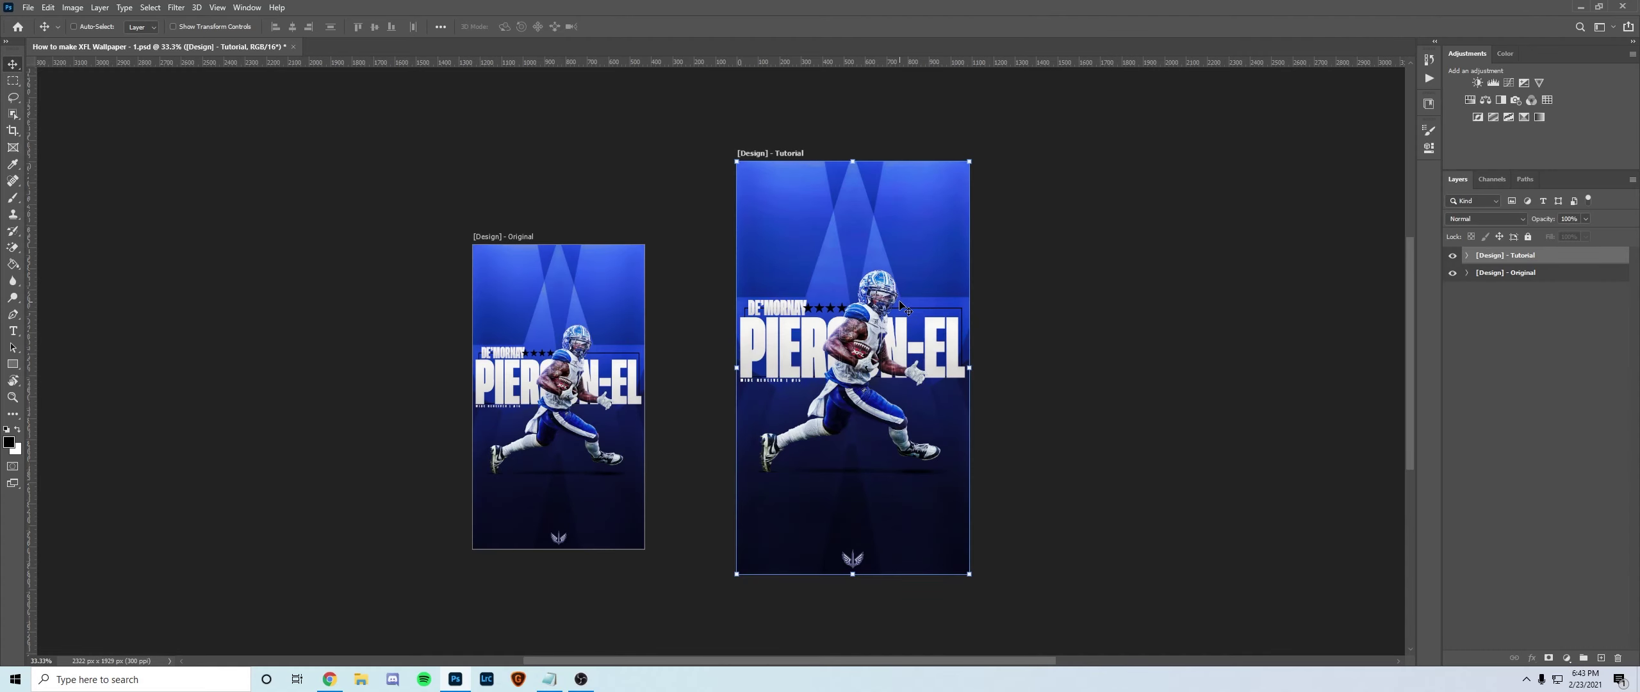
Zoom the view out to 33.3% so both artboards fit on screen.
scroll(894, 295, down, 2)
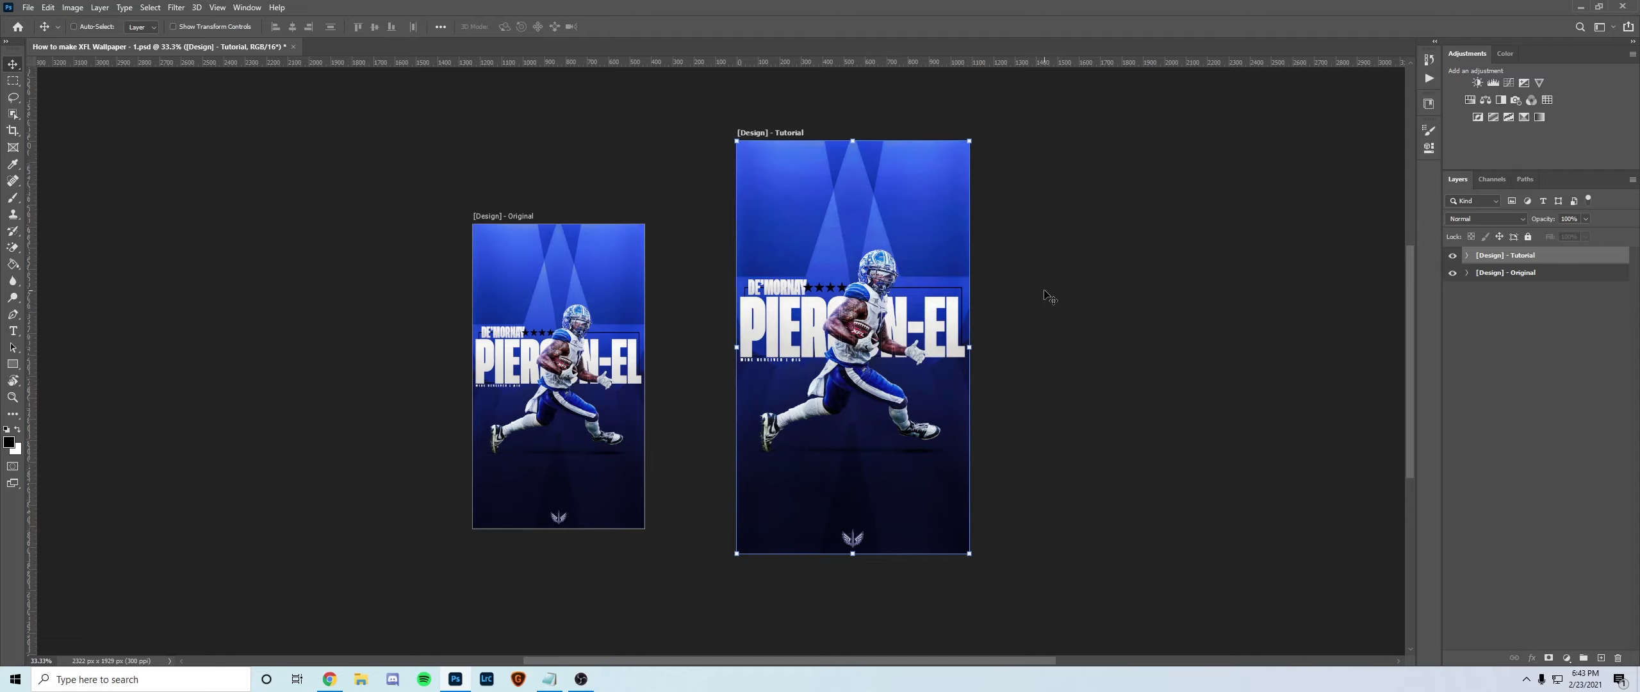
key(z)
mouse_move(836, 295)
mouse_down()
mouse_move(887, 291)
mouse_move(851, 299)
mouse_up()
click(12, 65)
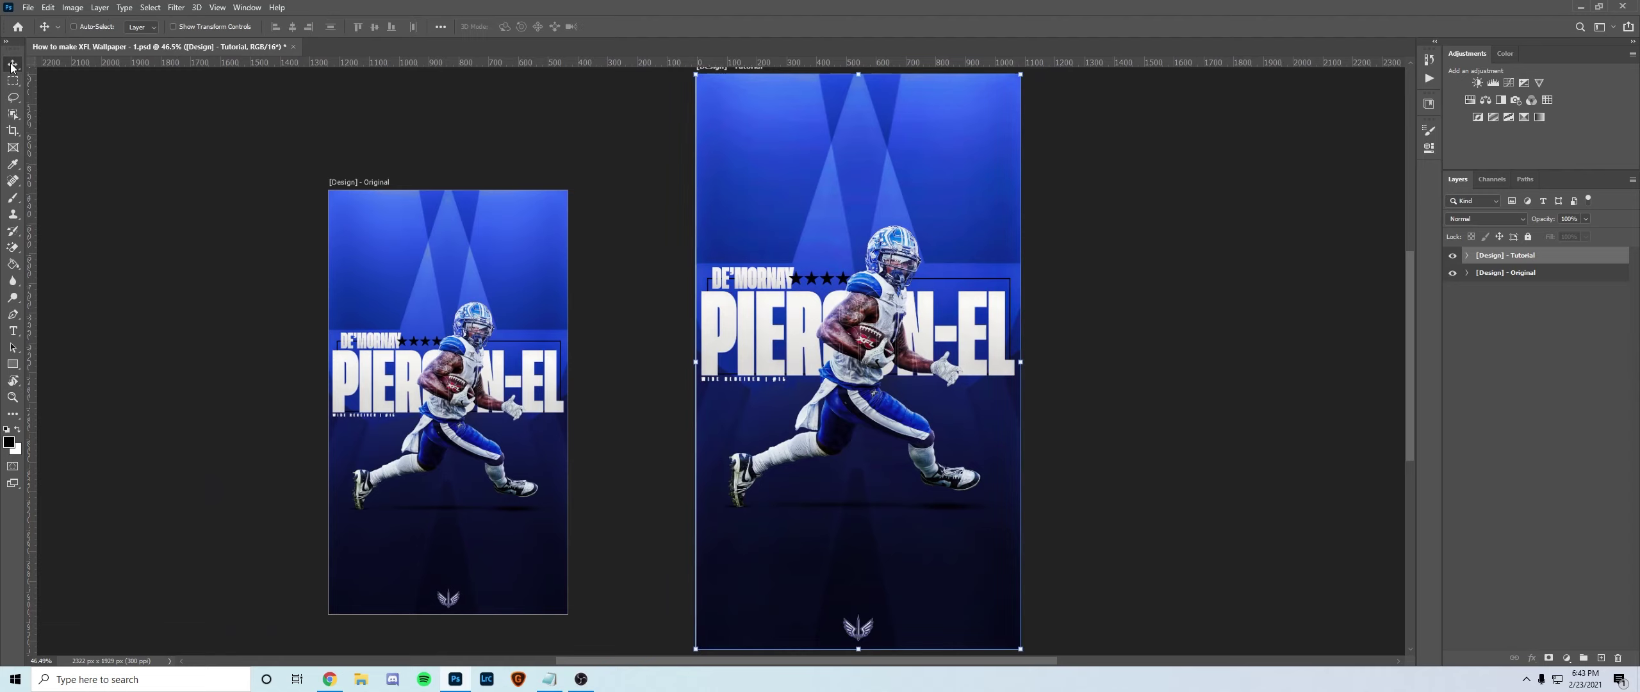
key(ctrl+minus)
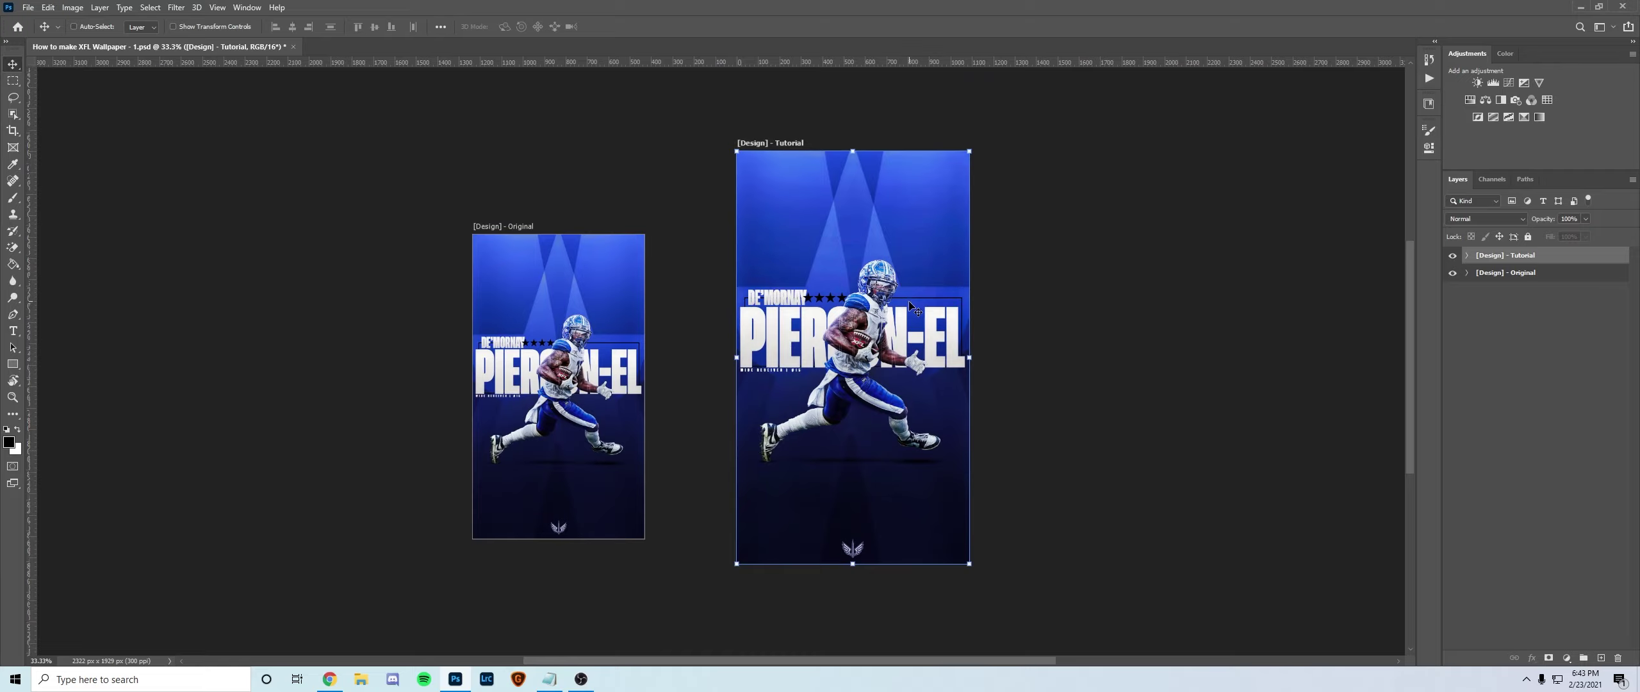
key(z)
mouse_move(881, 313)
mouse_down()
mouse_move(928, 308)
mouse_move(904, 306)
mouse_up()
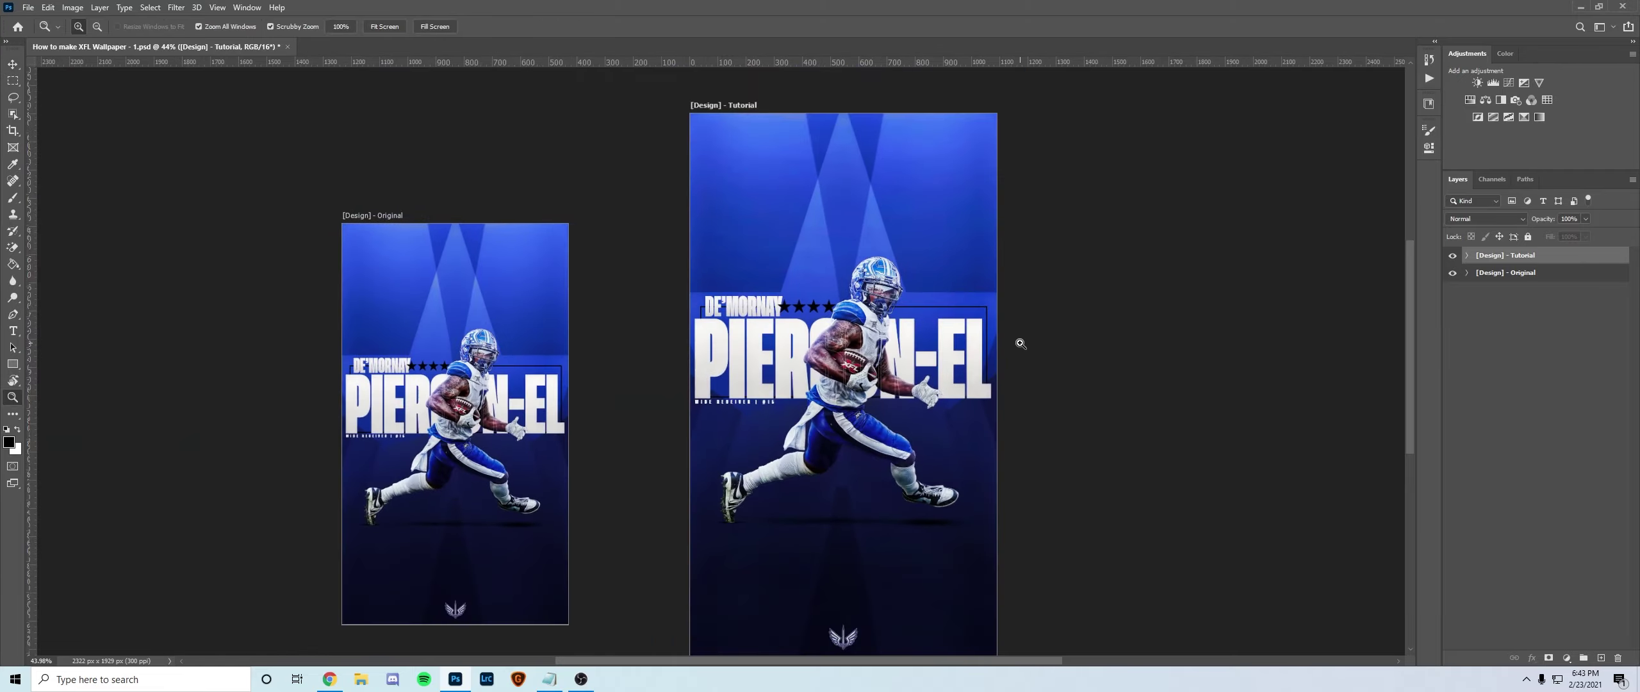
click(1003, 342)
drag(628, 302, 571, 326)
key(ctrl+0)
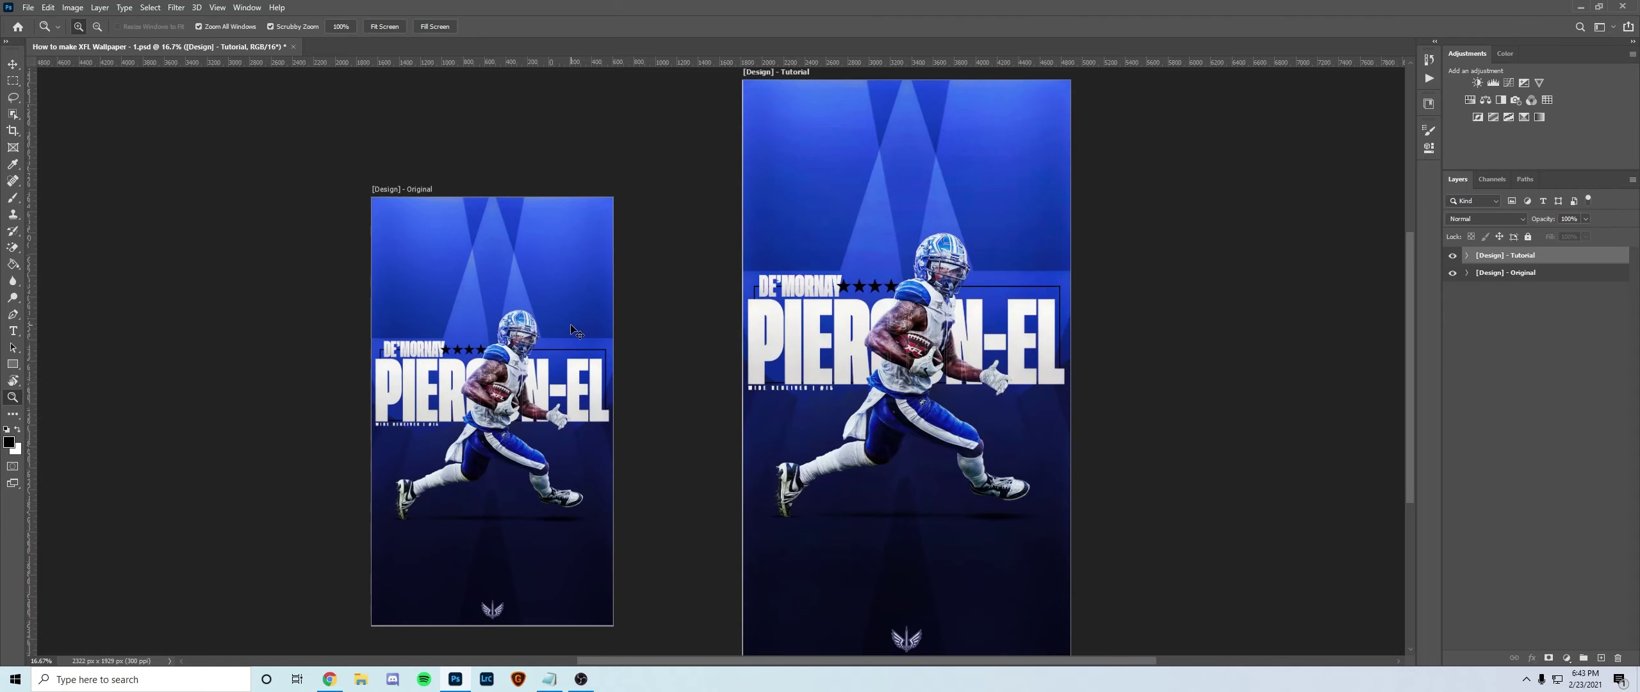
key(ctrl+minus)
alt+click(572, 329)
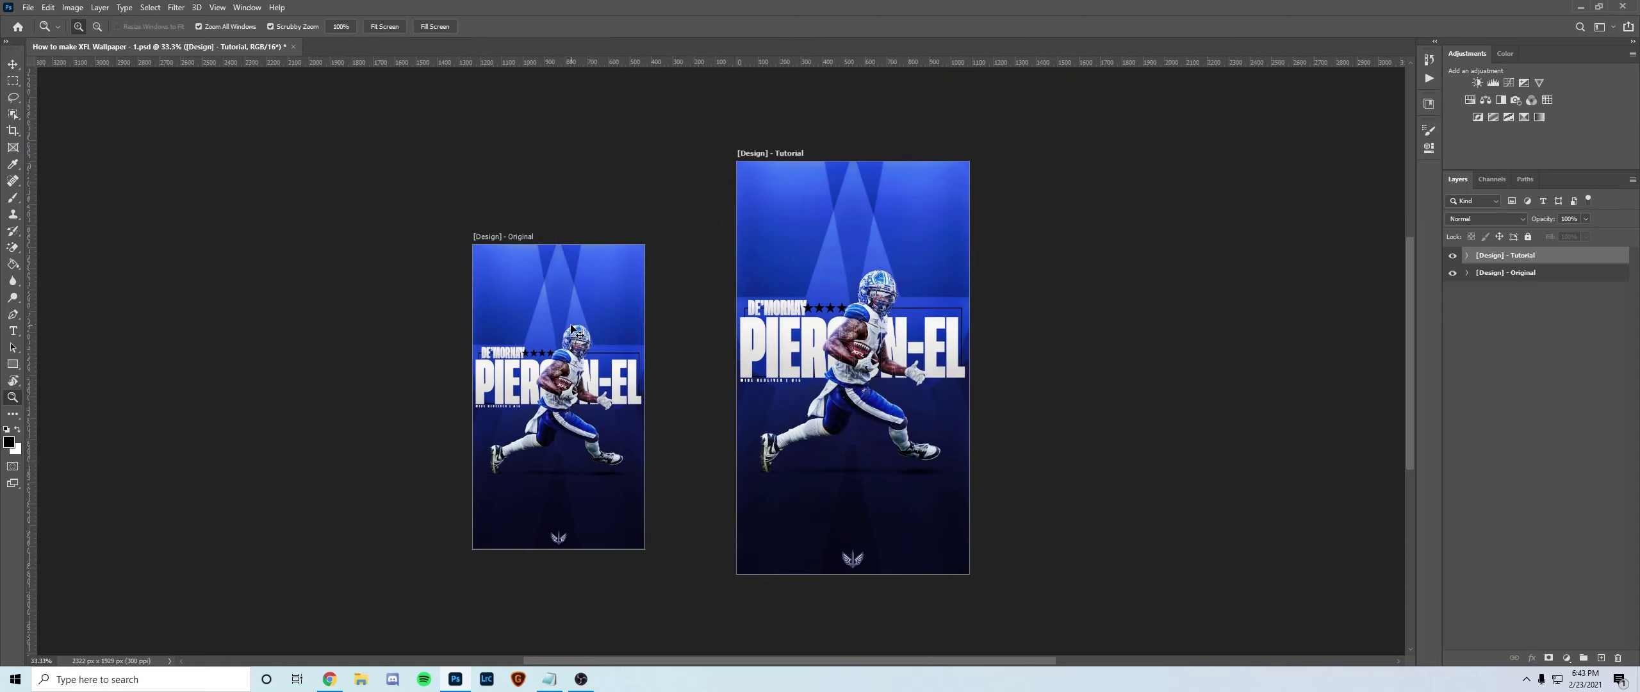
click(12, 64)
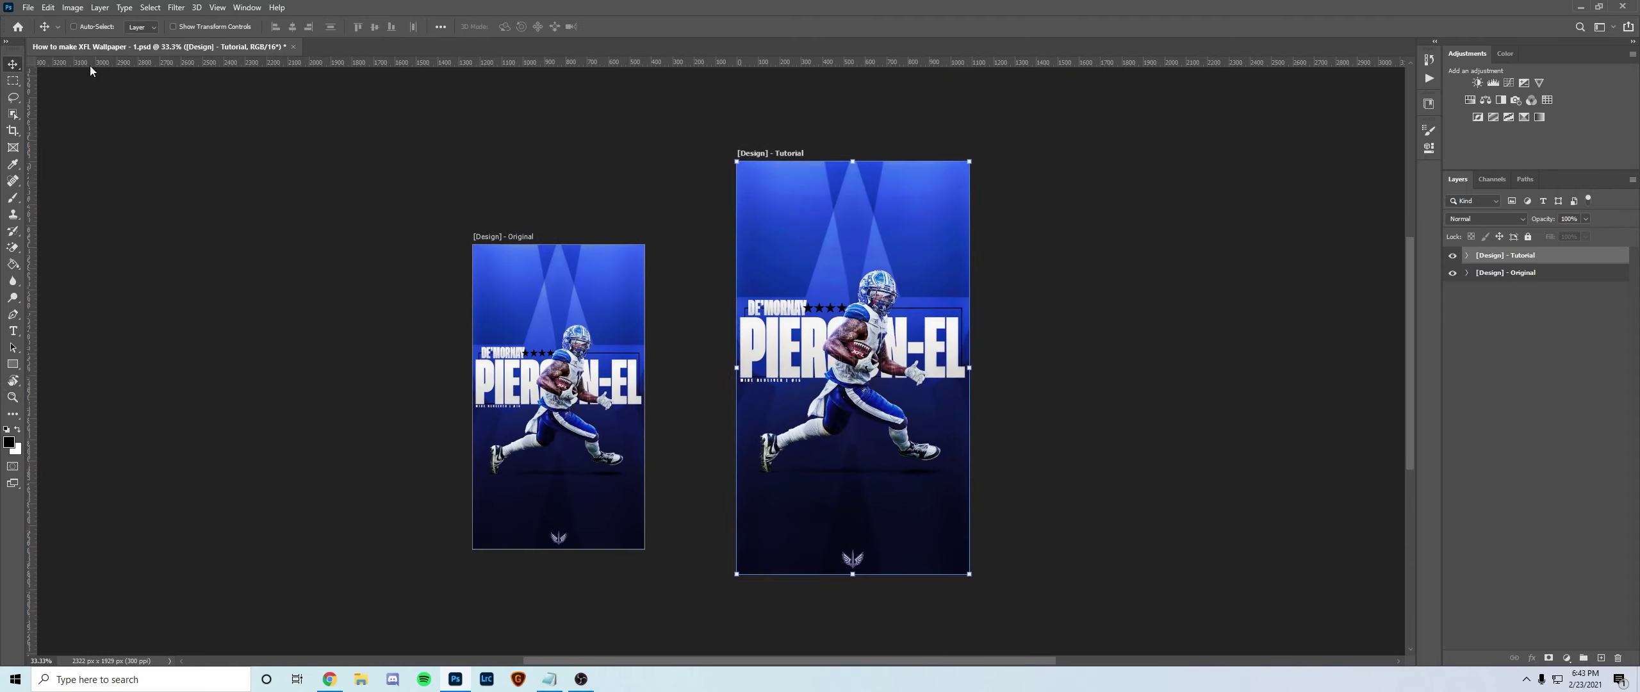
Expand the Tutorial artboard group and hide every group except [Background].
click(1466, 256)
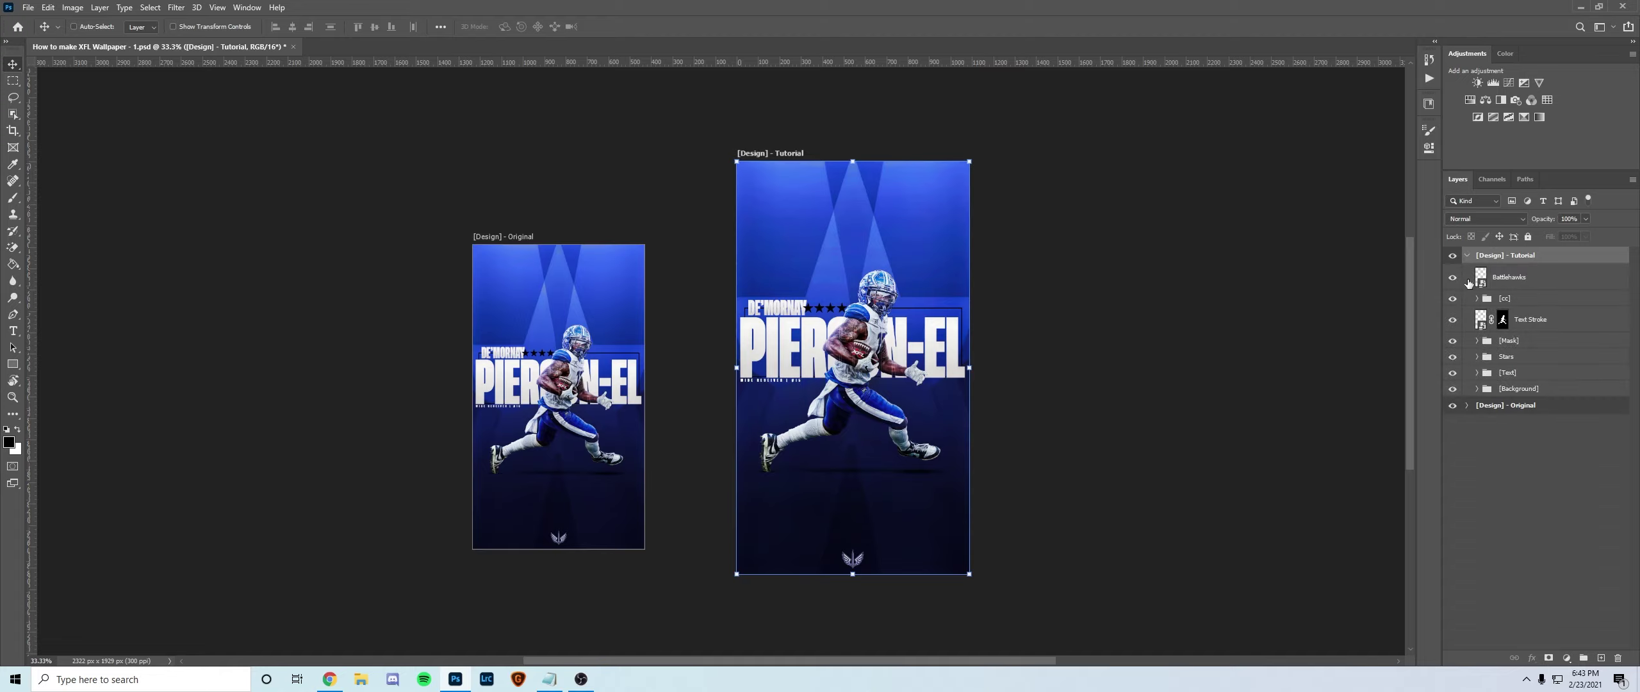
scroll(831, 318, down, 1)
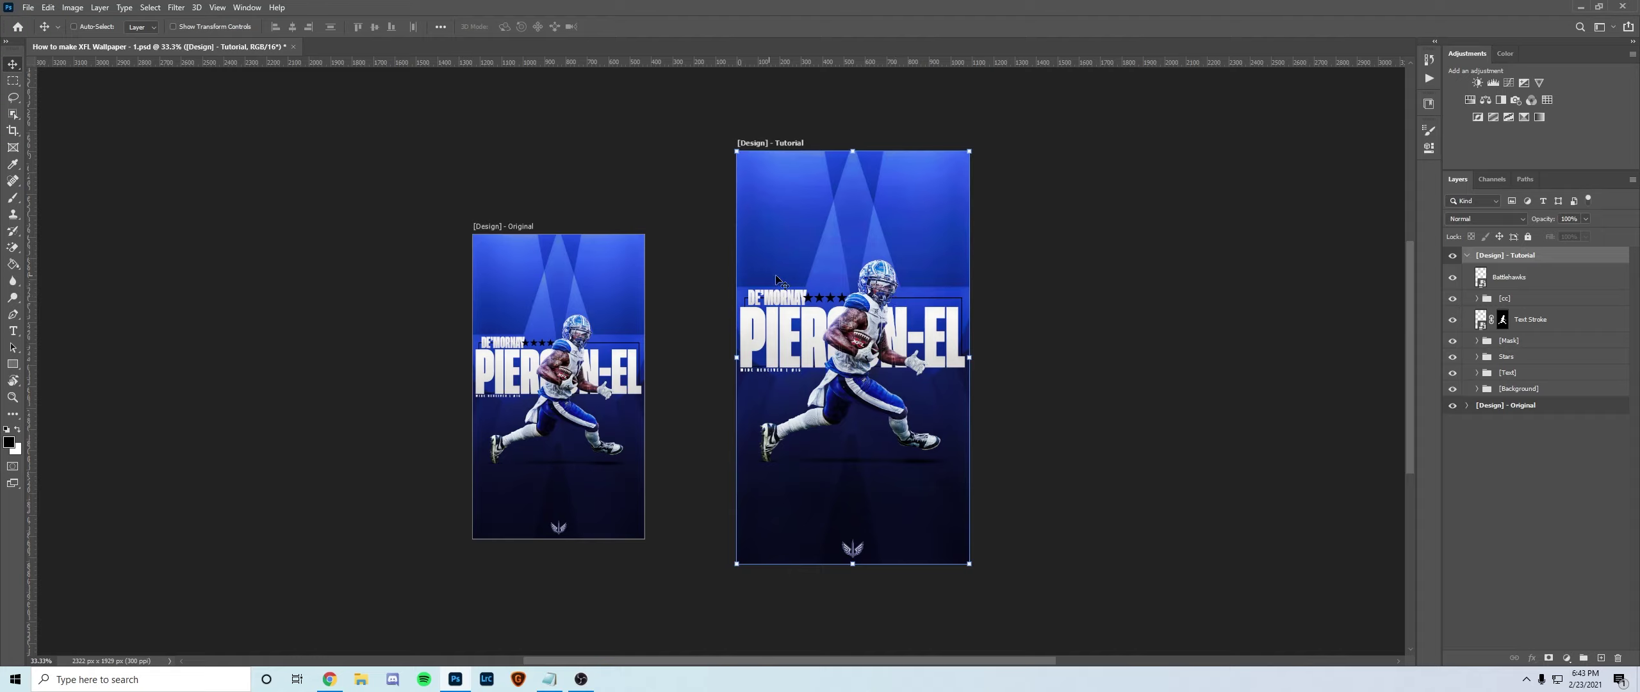
drag(1453, 280, 1452, 374)
click(1477, 388)
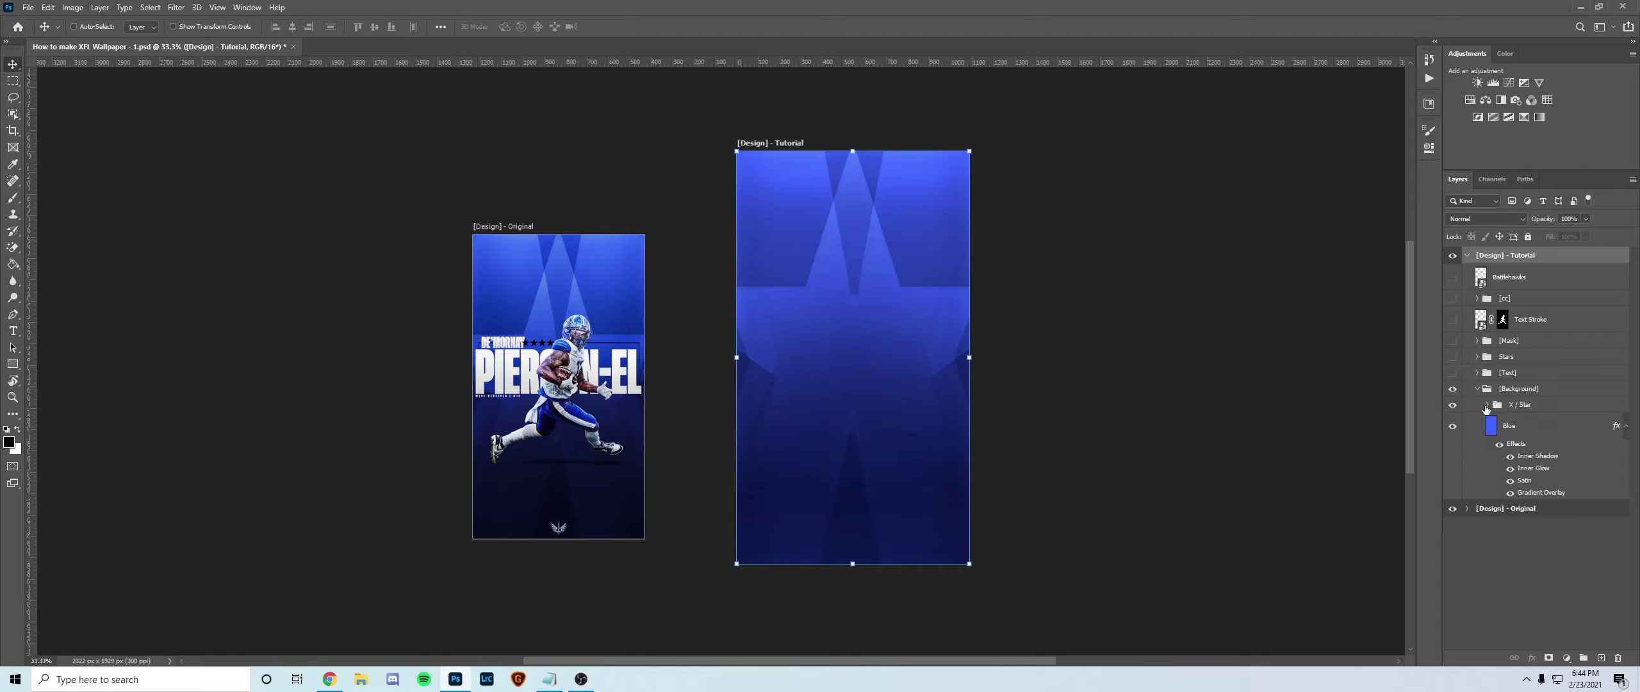
Toggle the Blue layer and its effects to compare, then show the X / Star group again.
click(1524, 432)
click(1452, 404)
click(1452, 426)
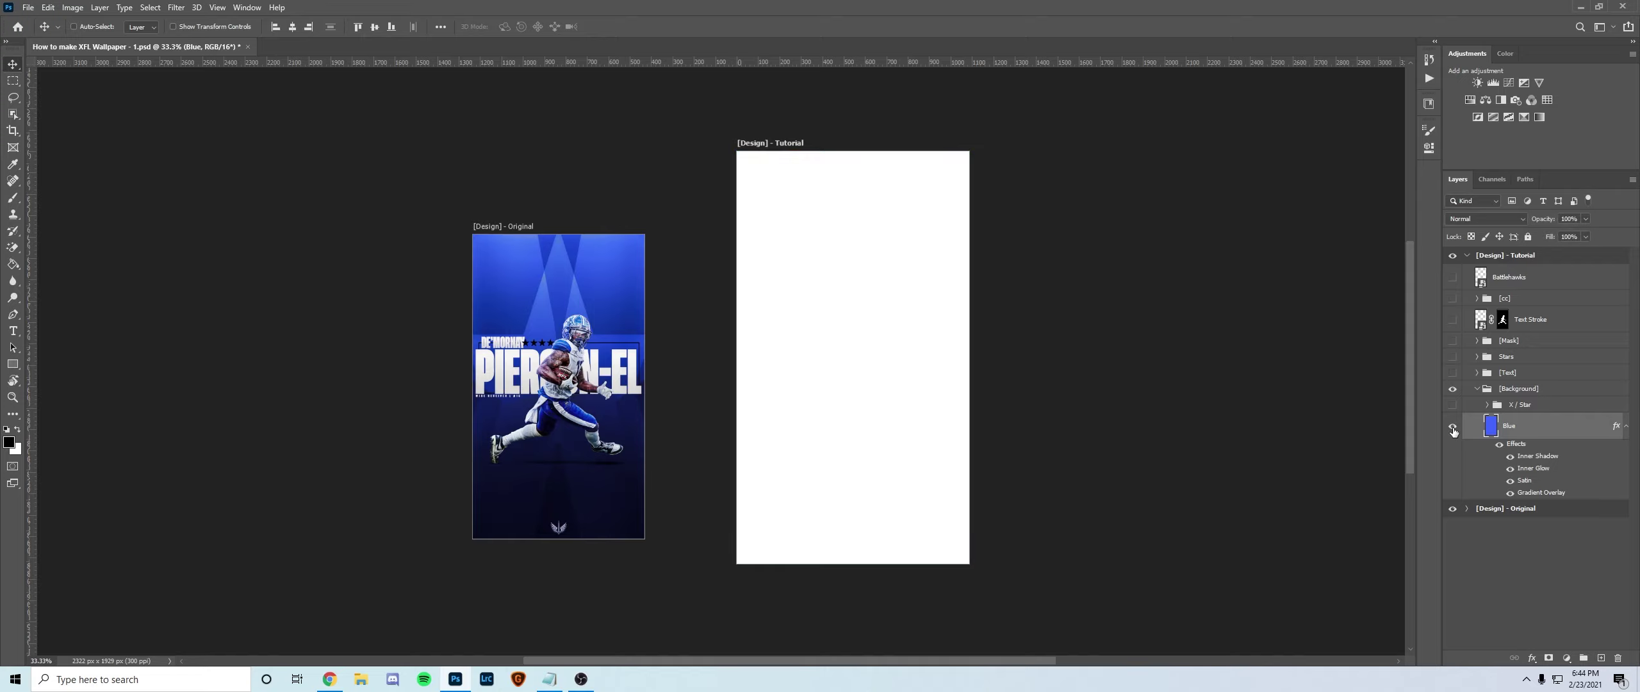
click(1452, 425)
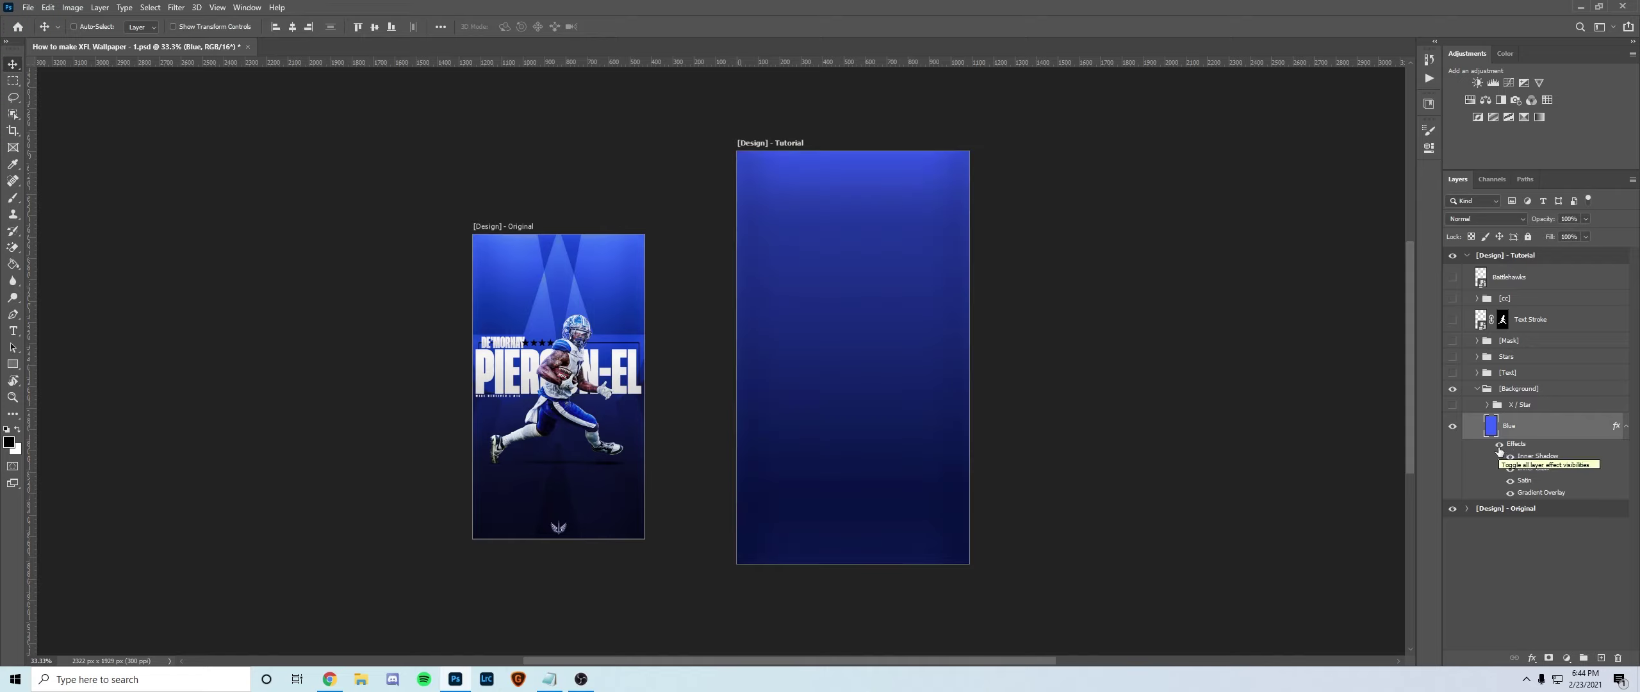
click(1500, 445)
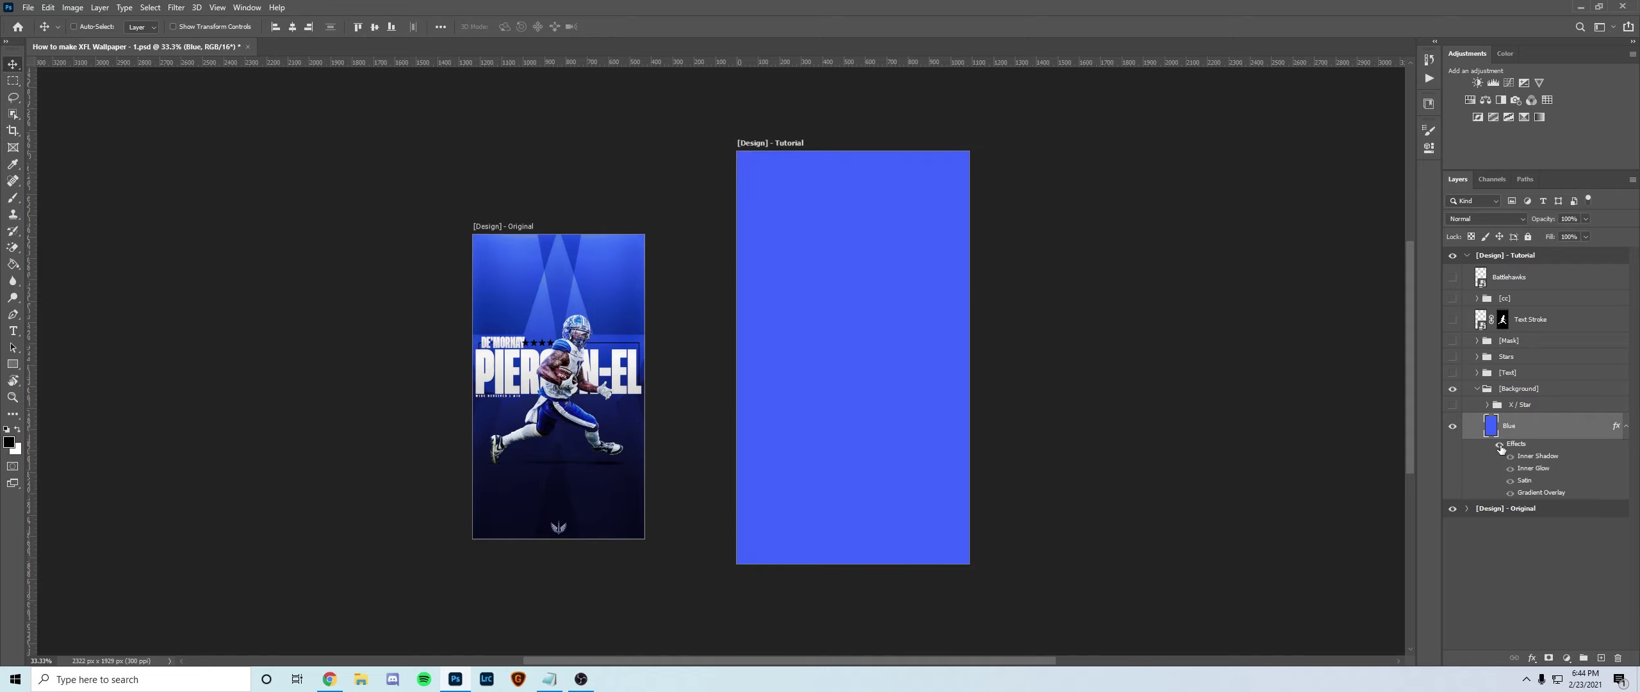
click(1499, 445)
click(1499, 445)
click(1499, 445)
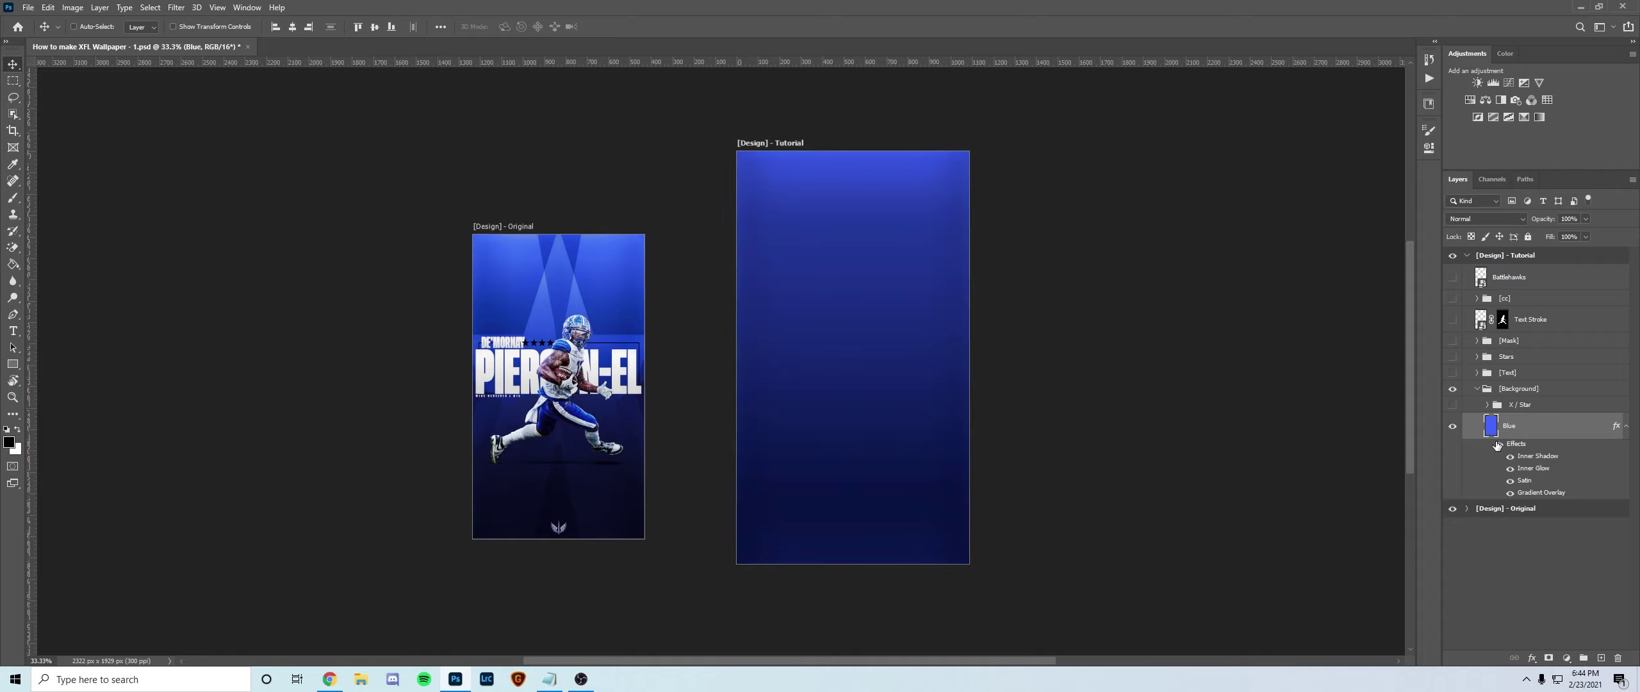
click(1500, 446)
click(1500, 445)
click(1453, 405)
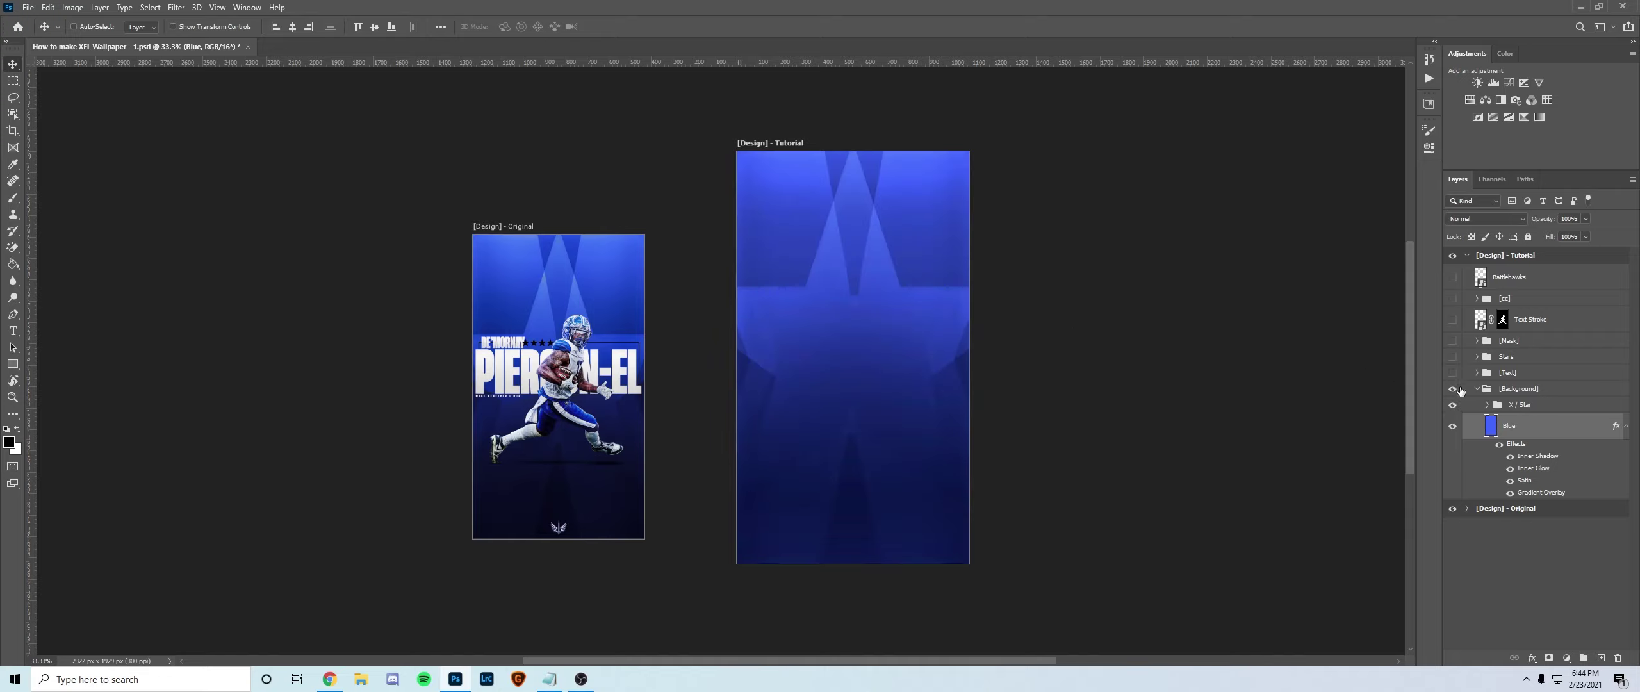
In X / Star, hide Star and X - Vivid Light and show X - Original.
click(1486, 406)
click(1453, 421)
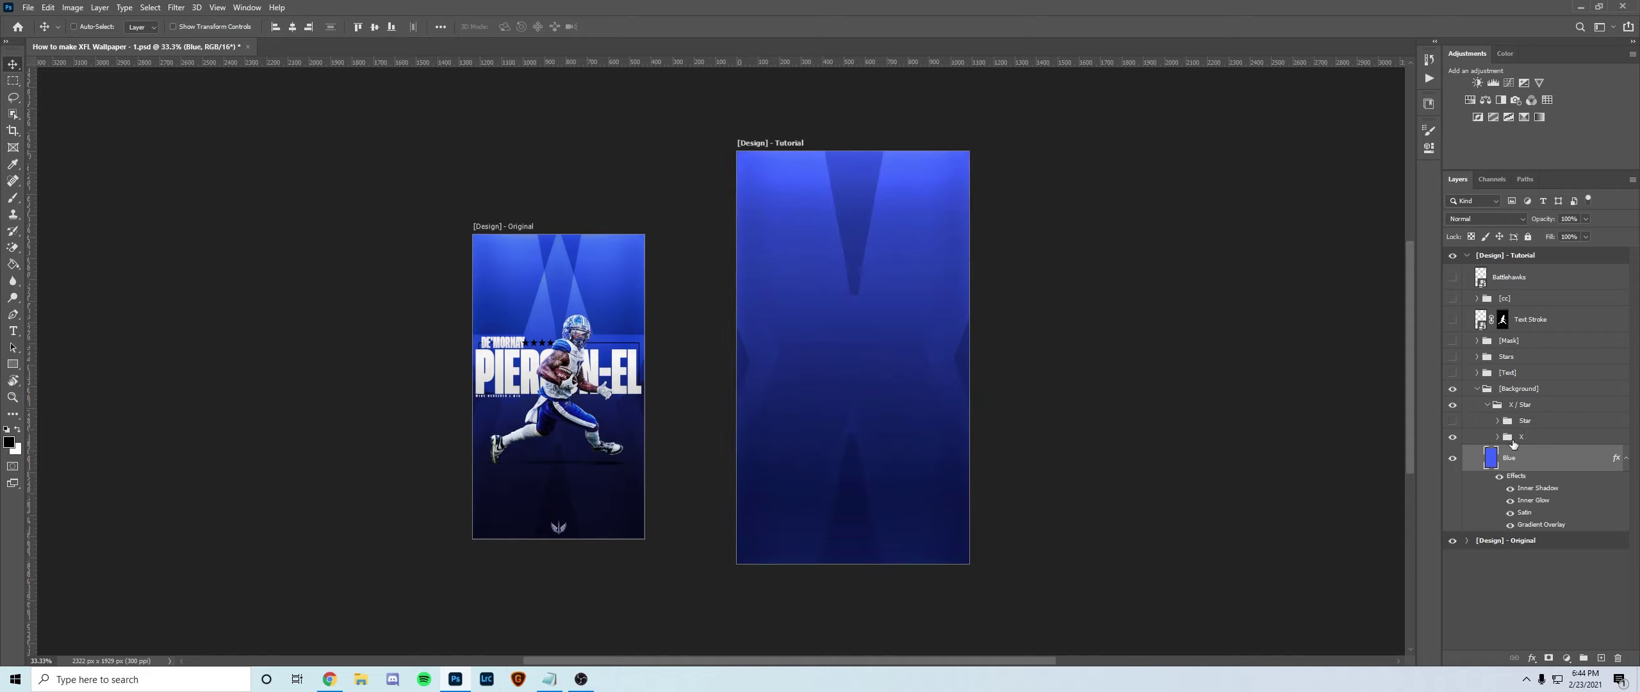
click(1498, 437)
click(1453, 484)
click(1452, 510)
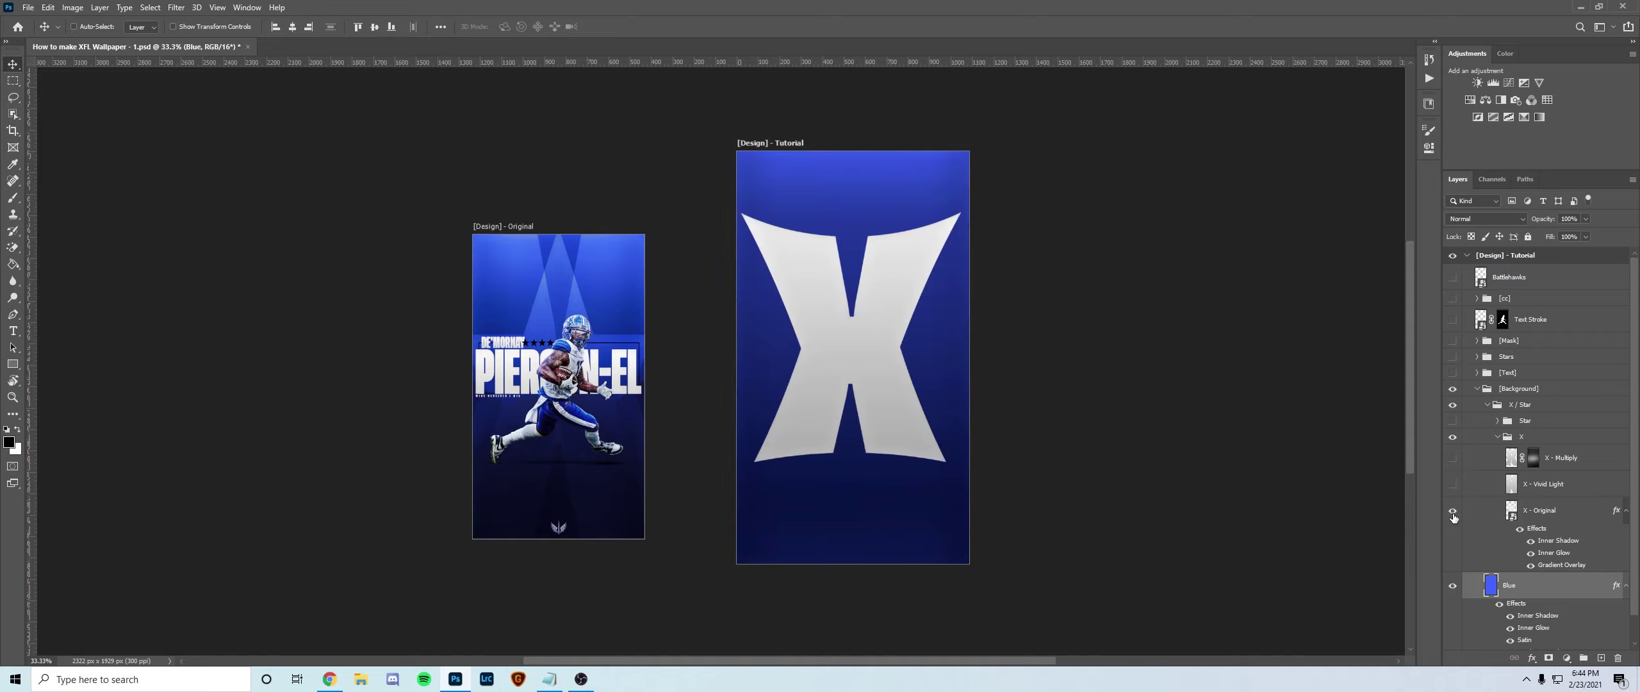
Duplicate X - Original, hide the original, and clear the copy's layer style.
click(1547, 511)
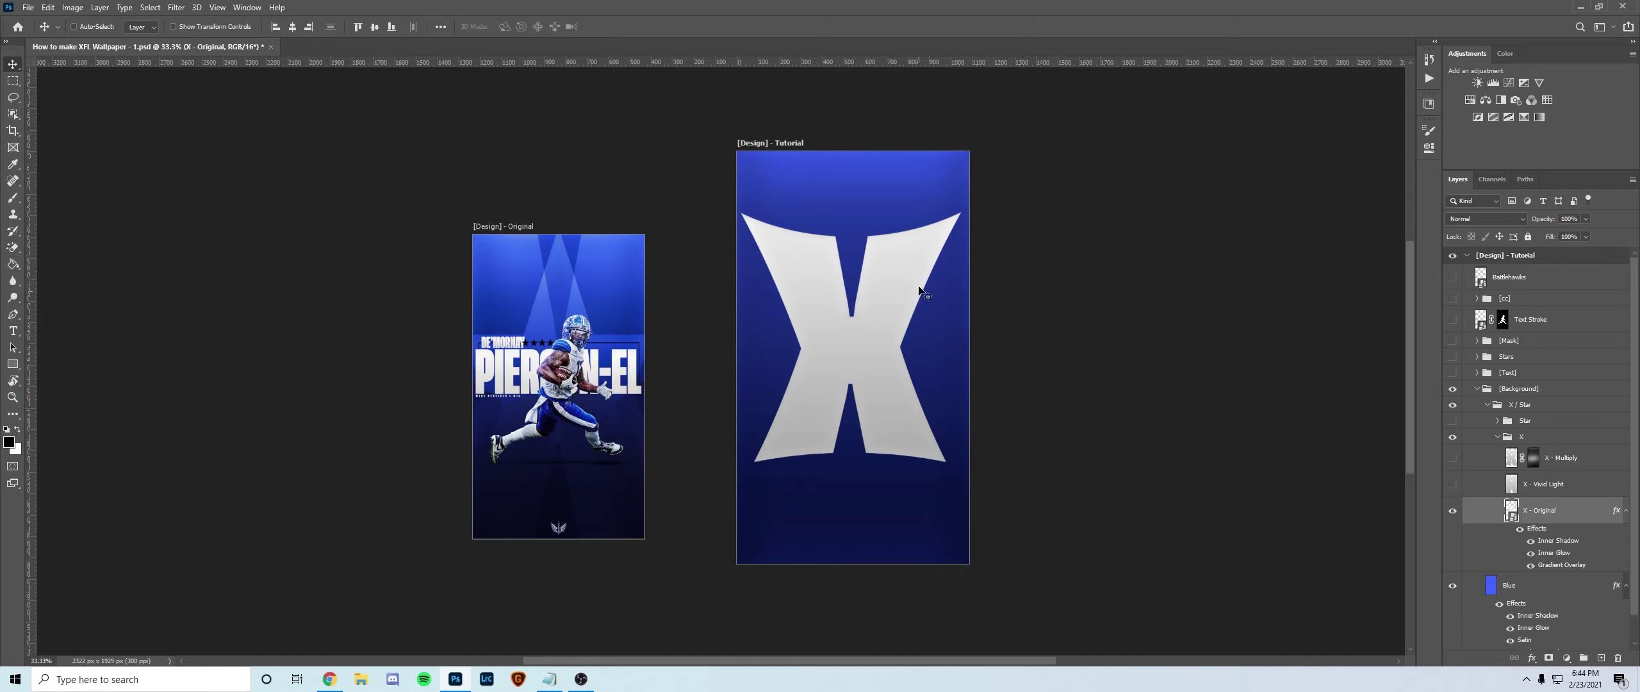
key(ctrl+j)
click(1453, 585)
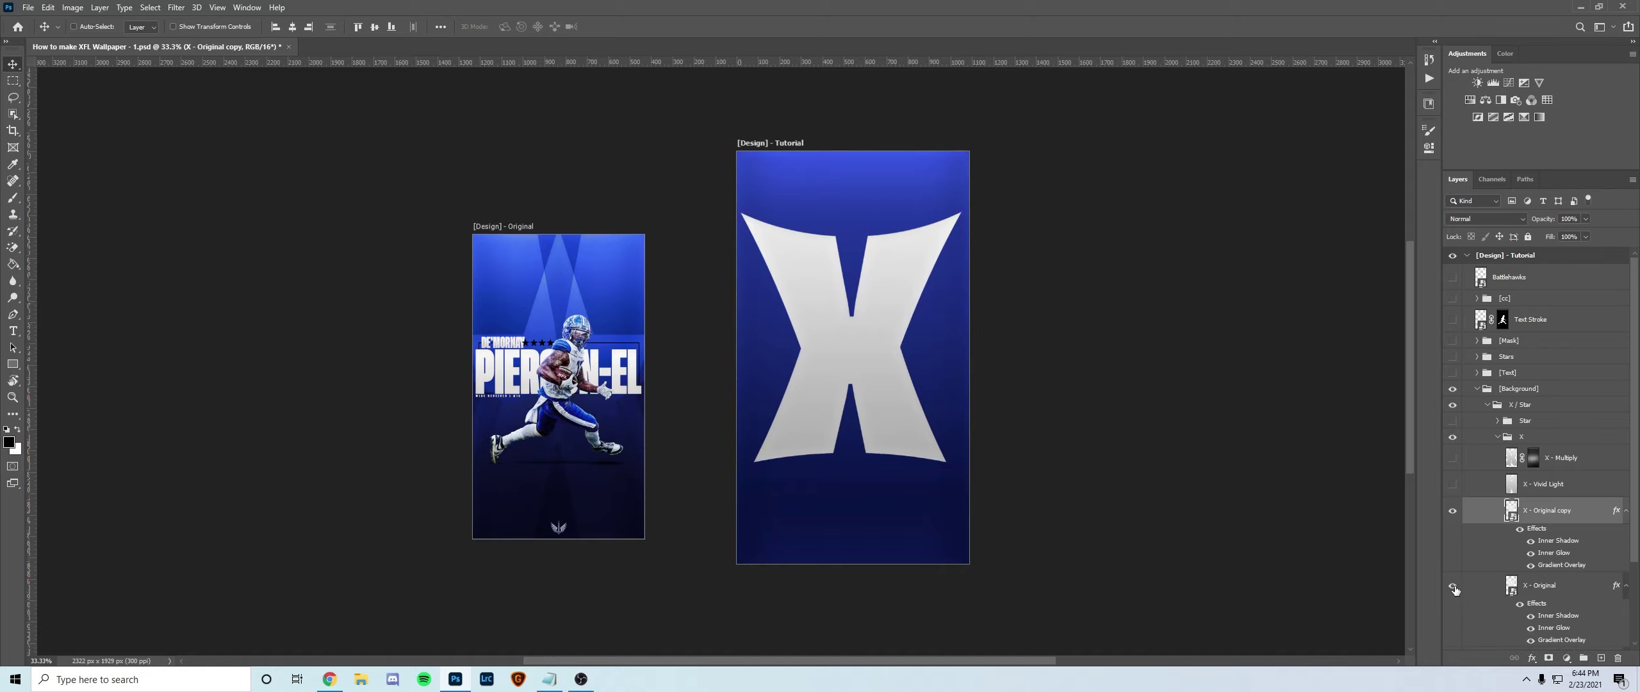
right_click(1567, 517)
click(1427, 363)
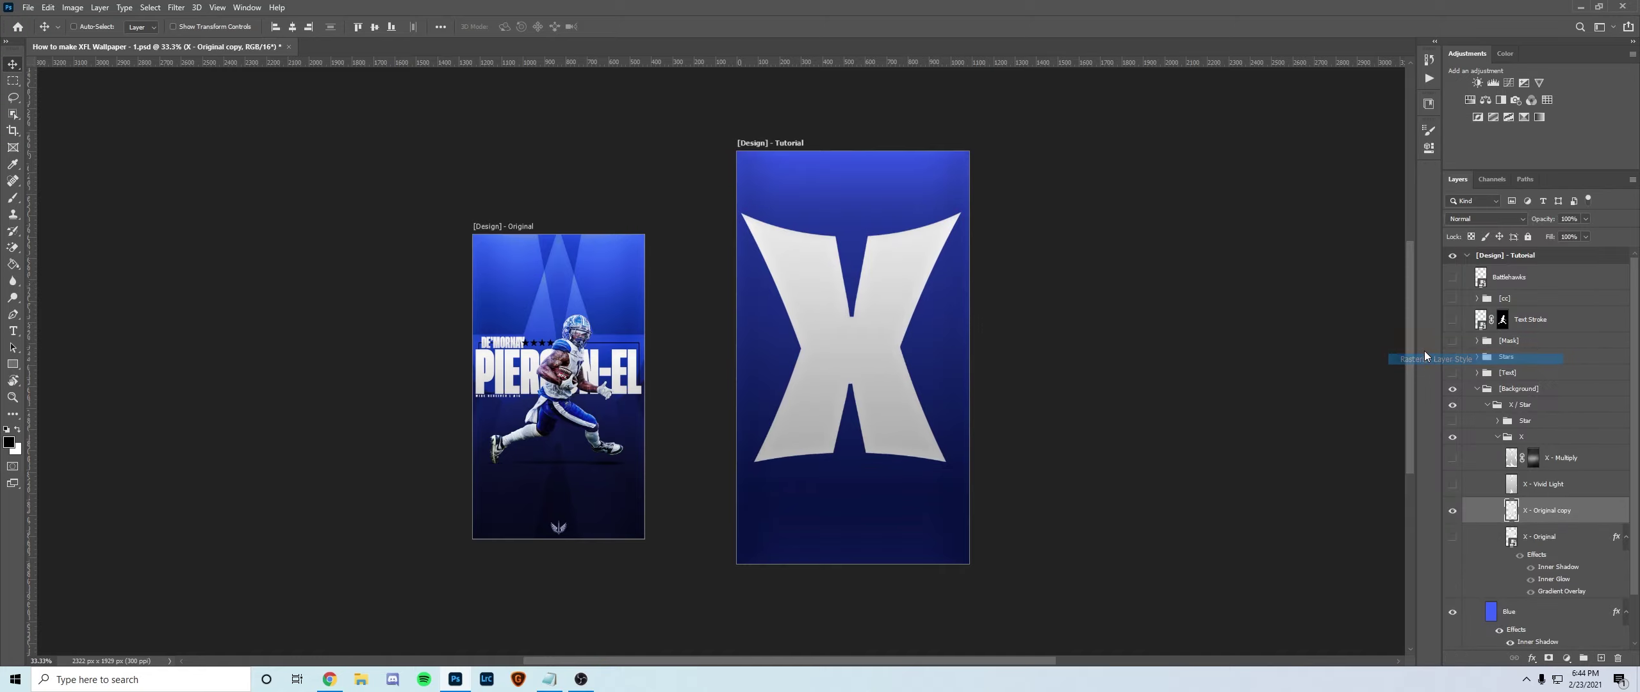
click(175, 7)
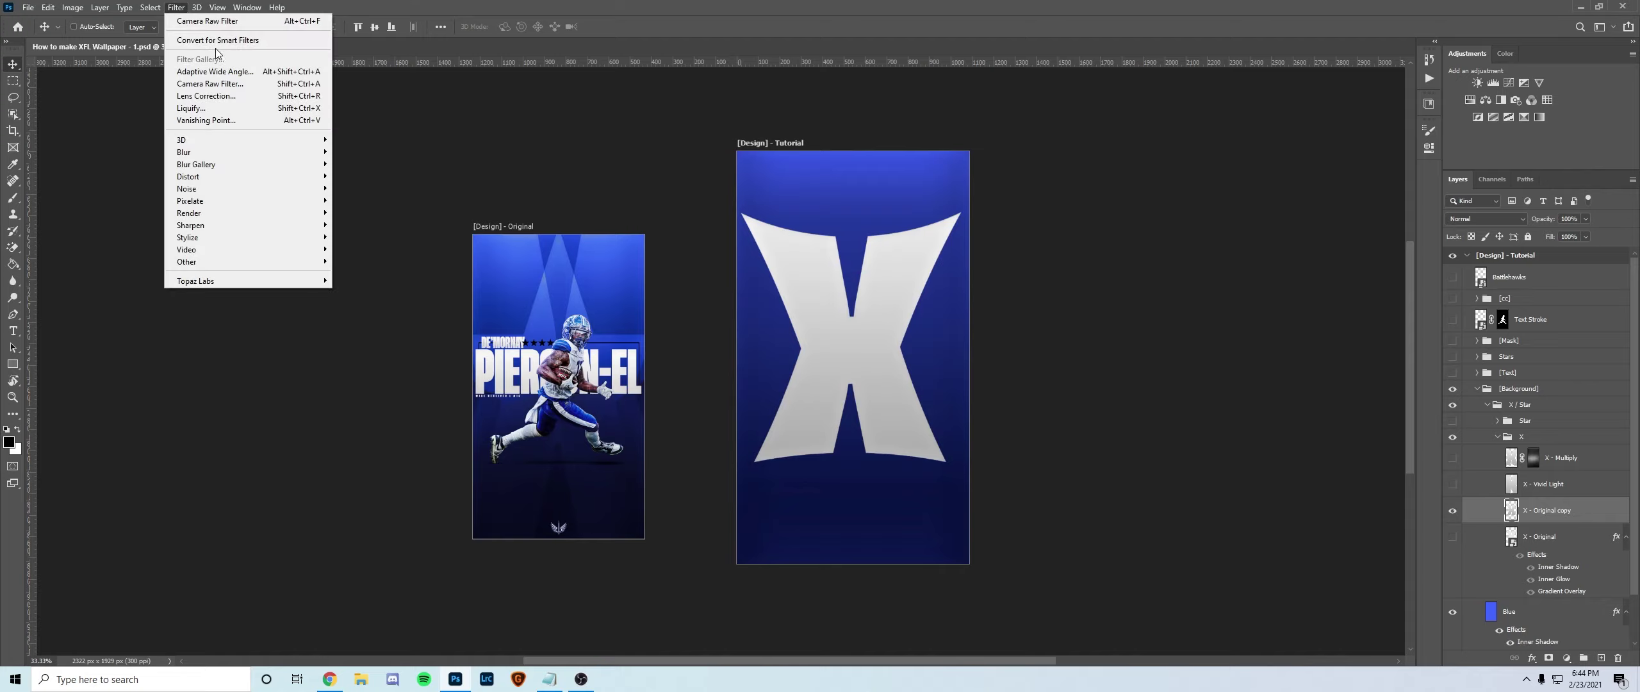
click(209, 84)
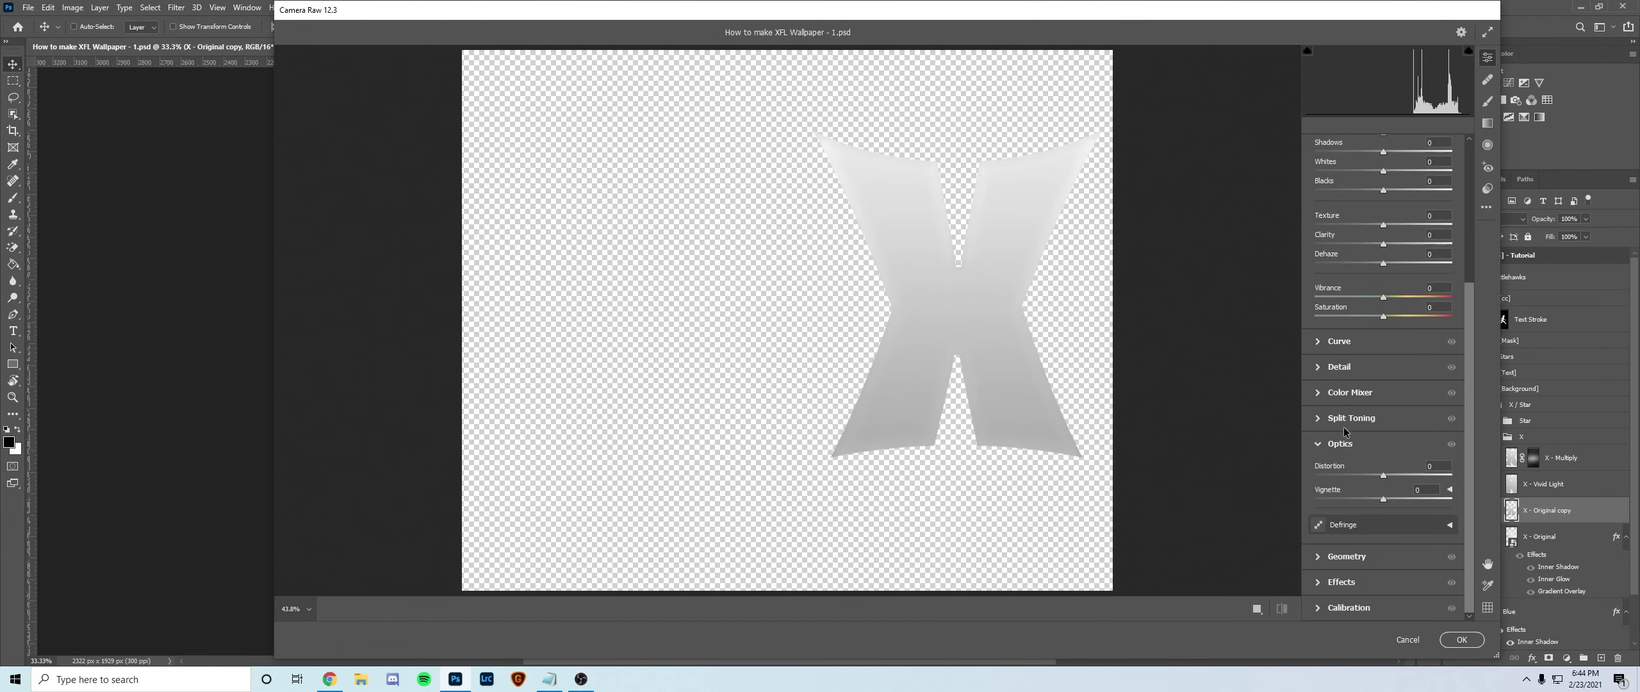
drag(1383, 475, 1491, 484)
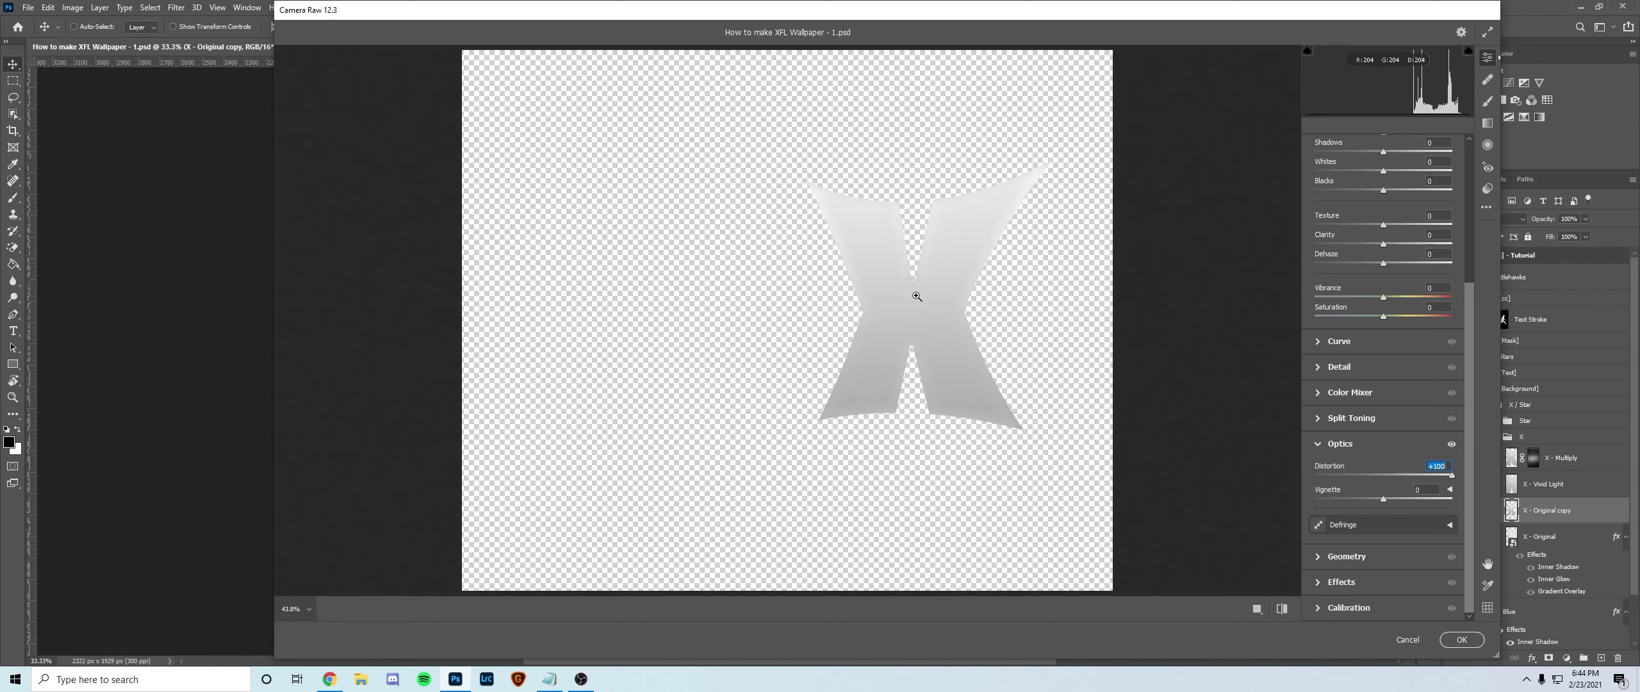
click(1403, 640)
key(ctrl+t)
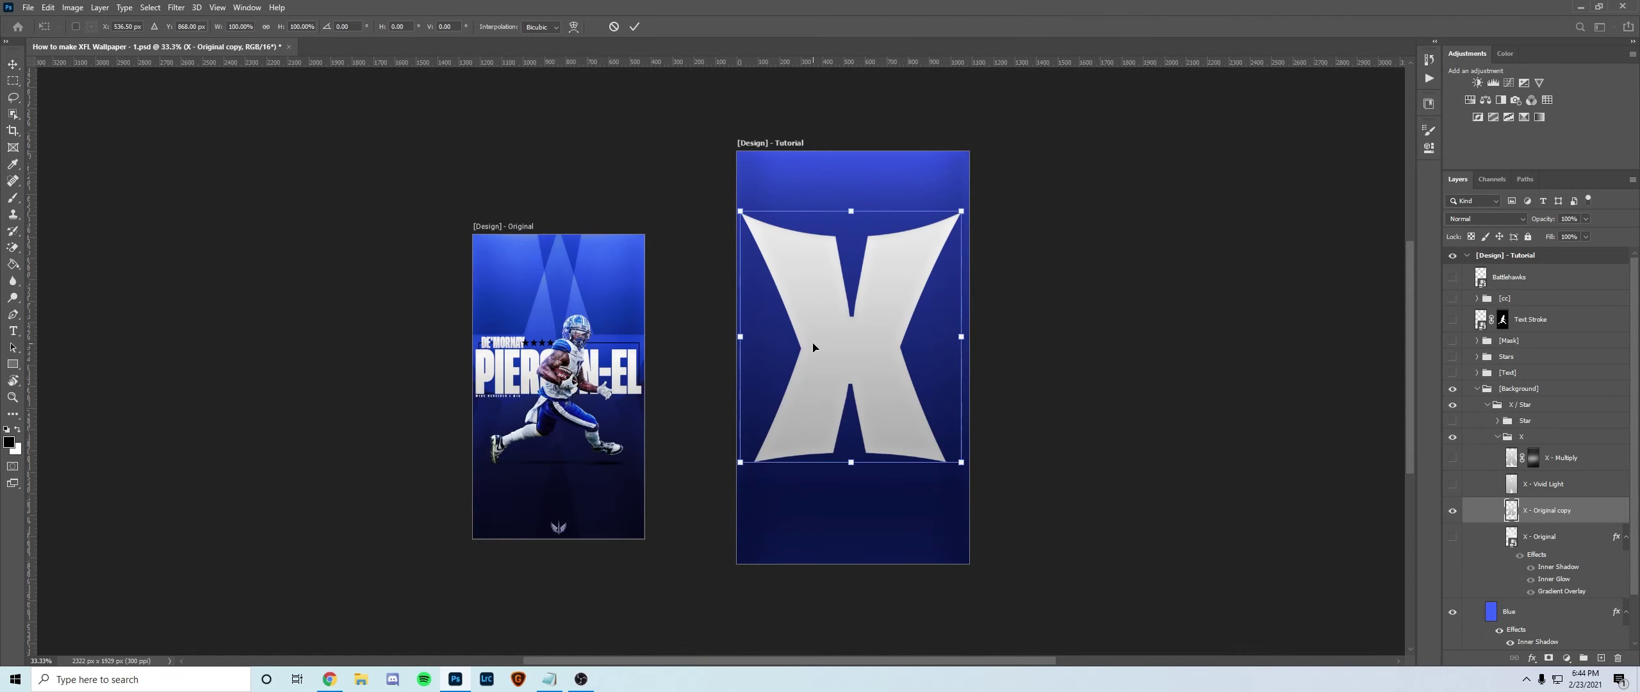
key(Return)
Restore X - Vivid Light, delete the X - Original copy layer, and collapse the X group.
click(1452, 511)
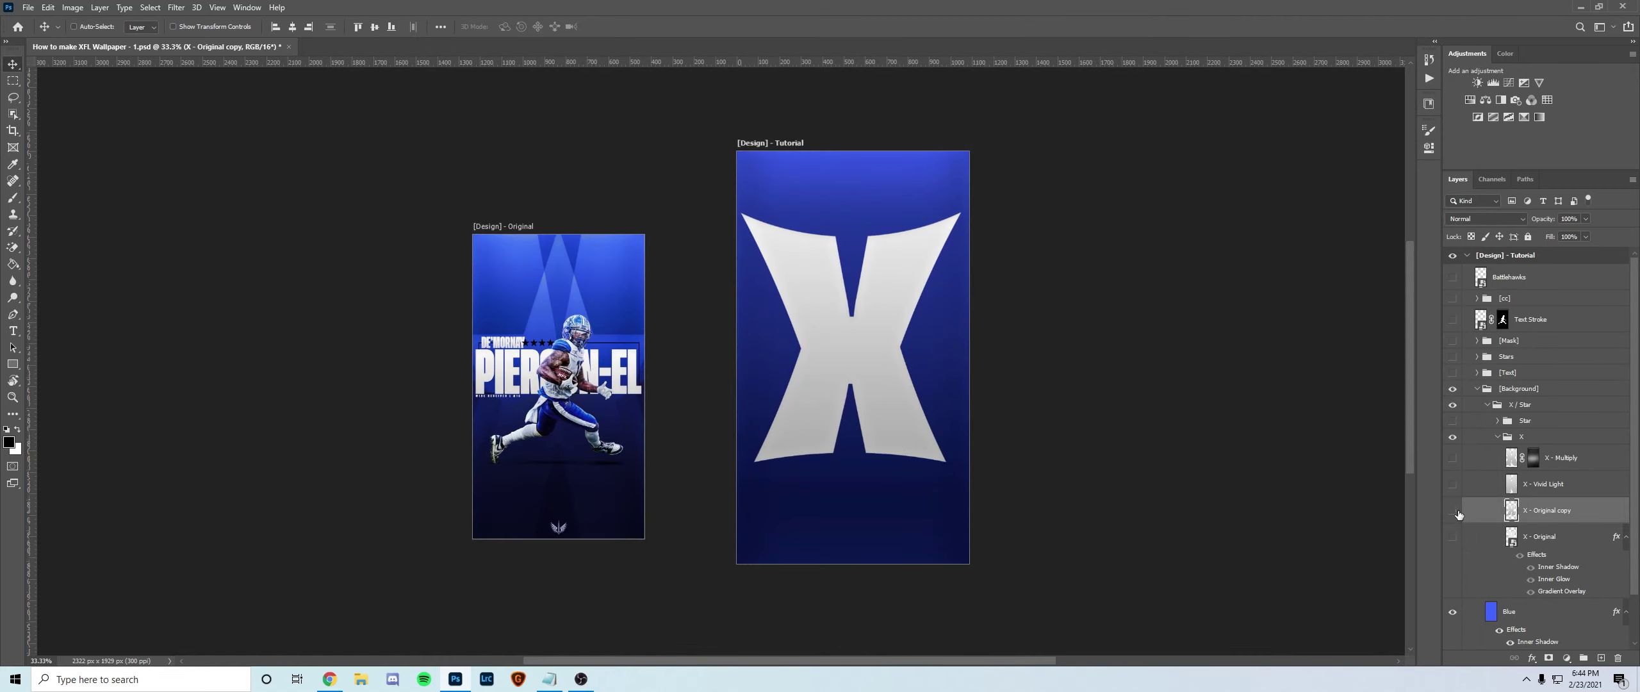
click(1452, 484)
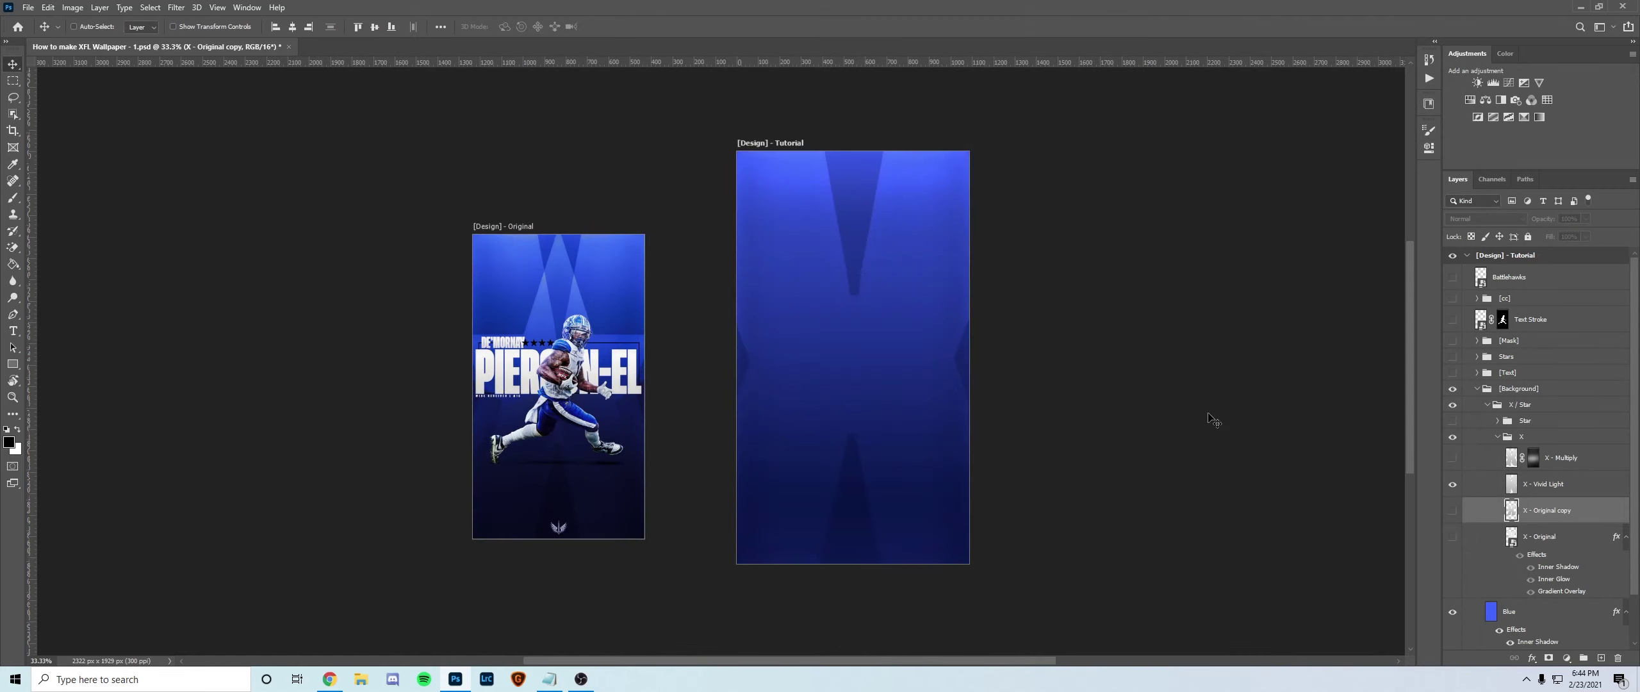
click(1547, 492)
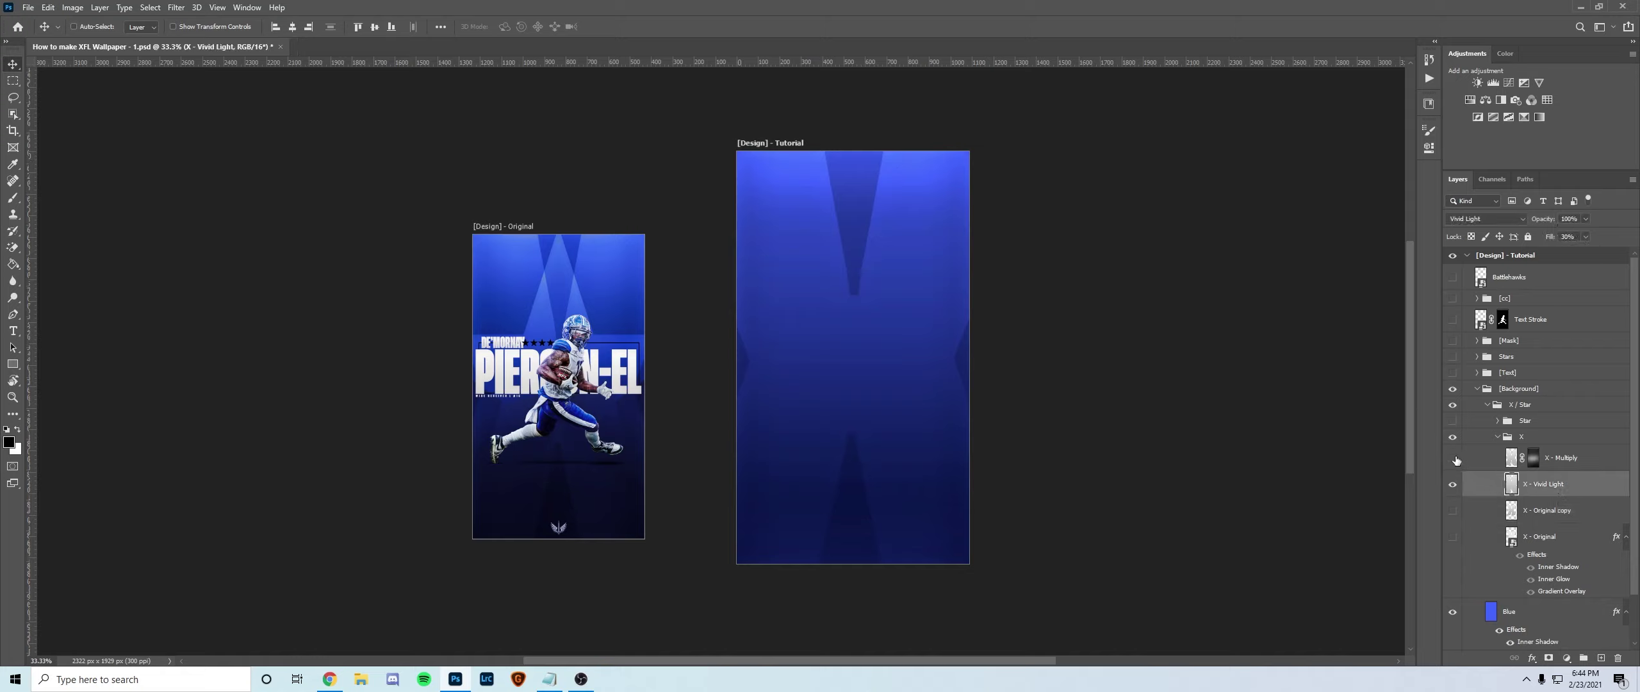
click(1530, 457)
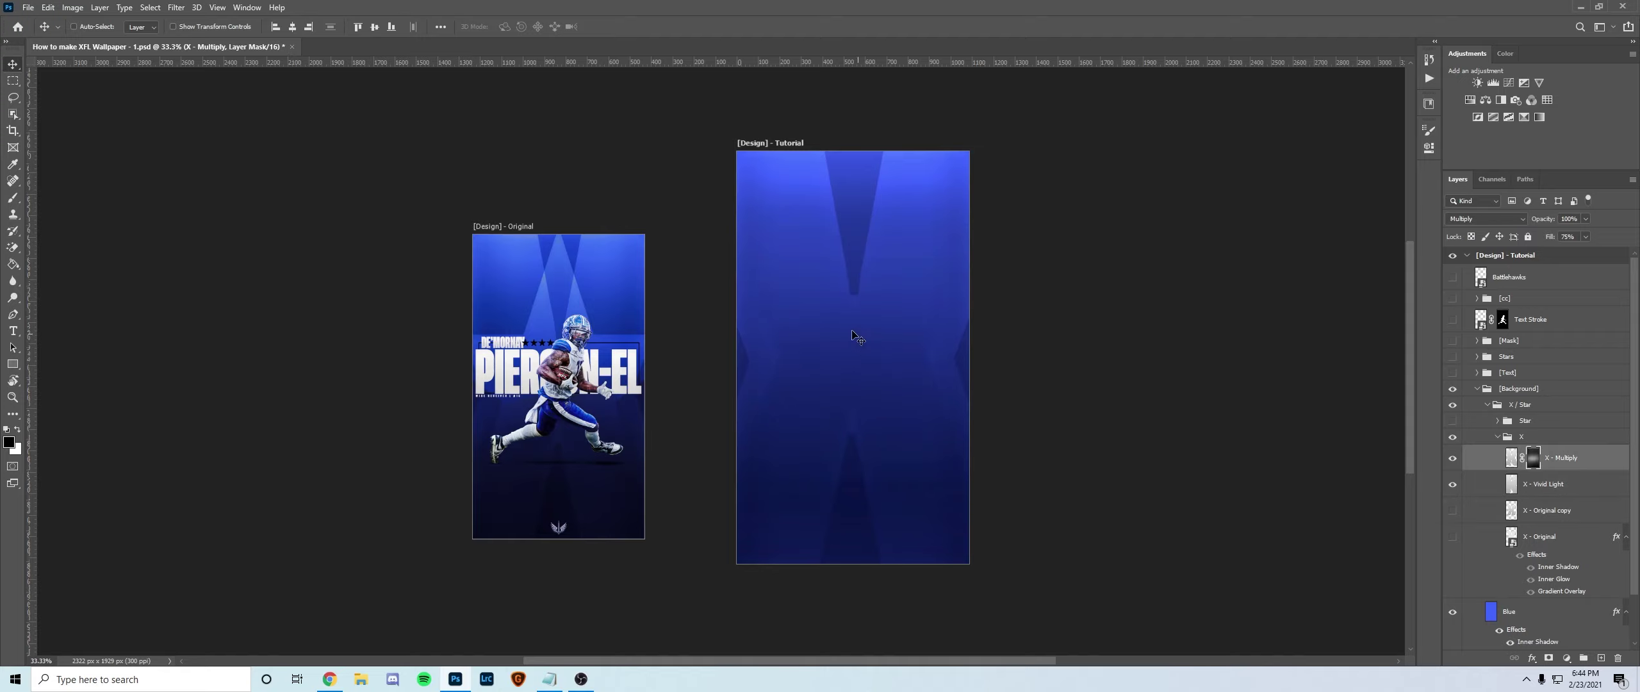
click(1559, 513)
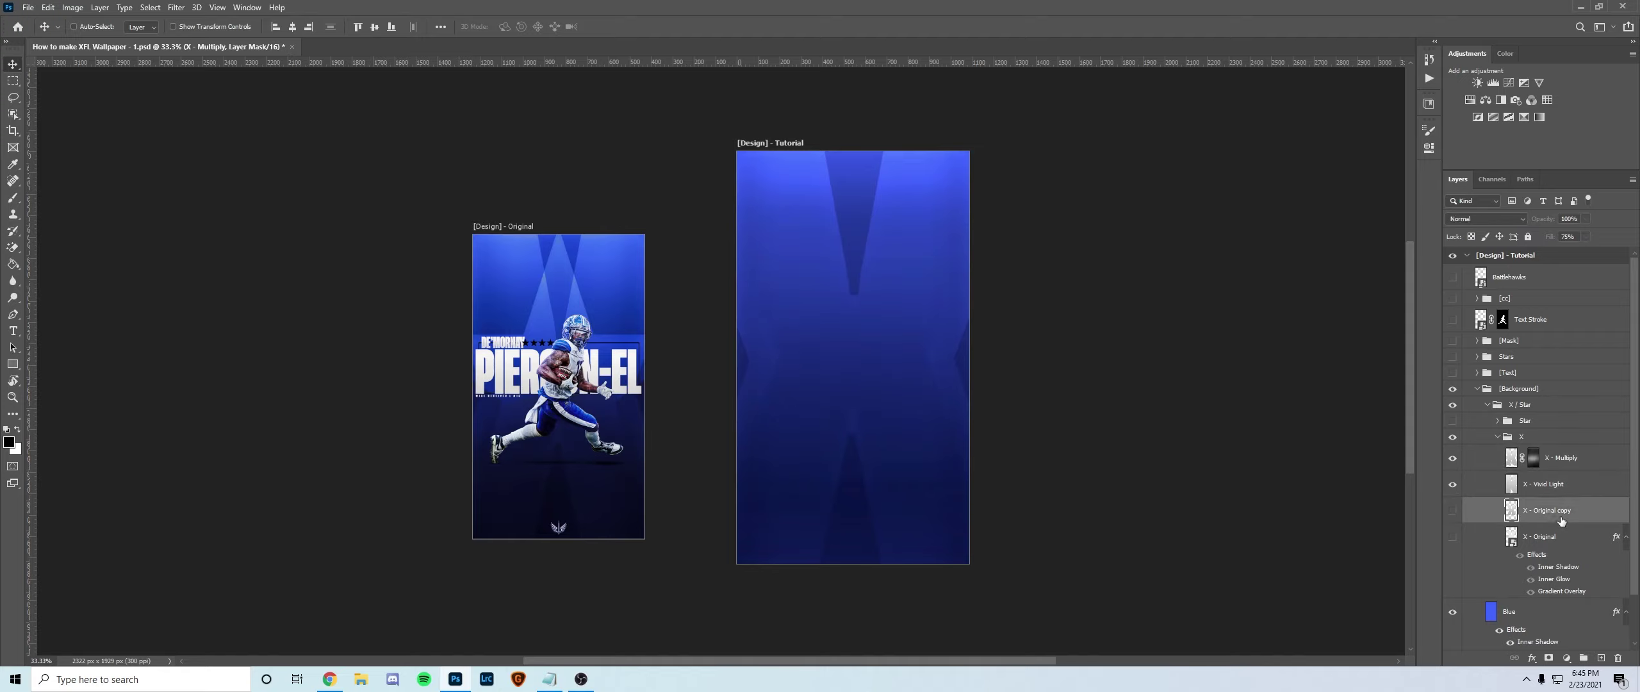
key(Delete)
click(1497, 437)
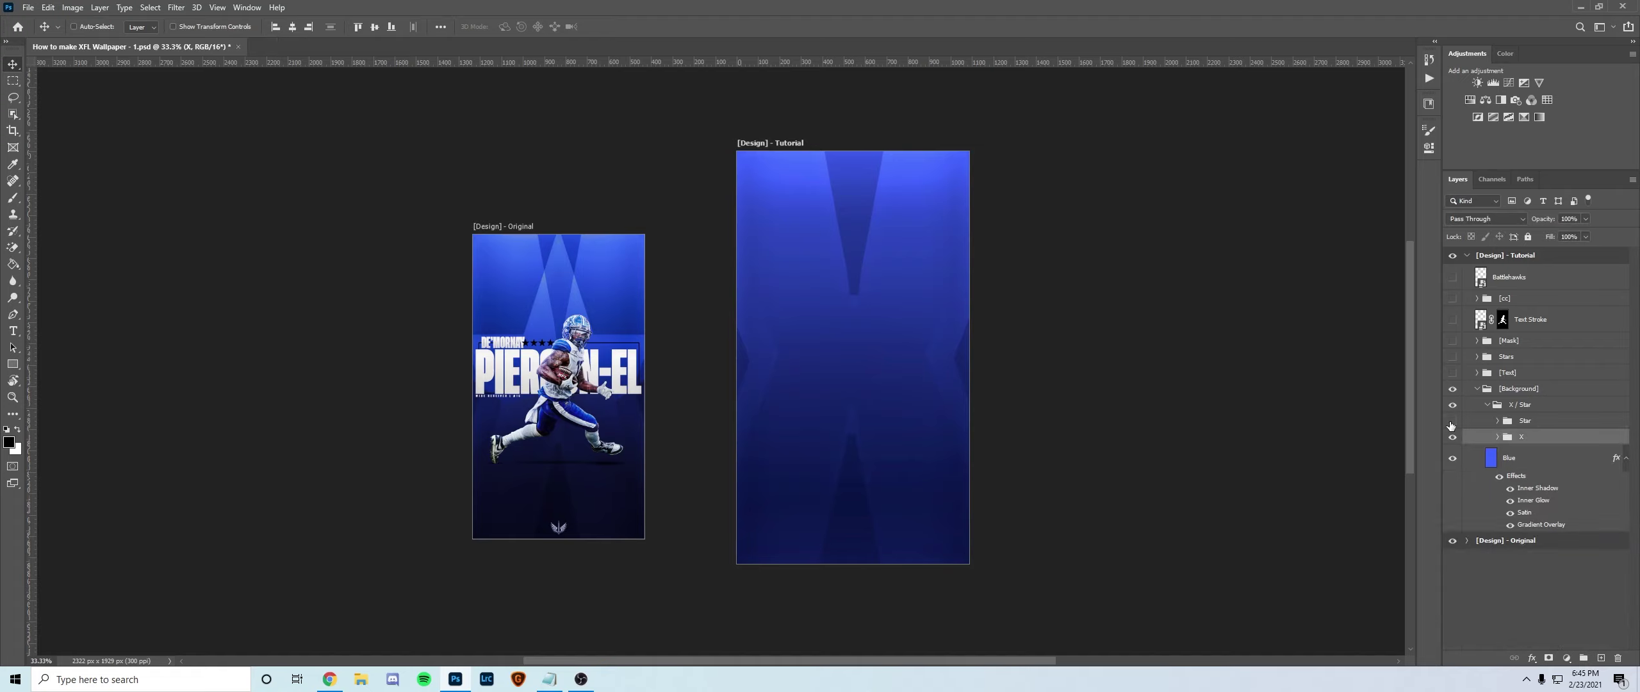
Show the Star group, compare Star - Divide and Star - Lighter, then collapse Star and X / Star.
click(1452, 423)
click(1497, 420)
click(1563, 441)
click(1547, 474)
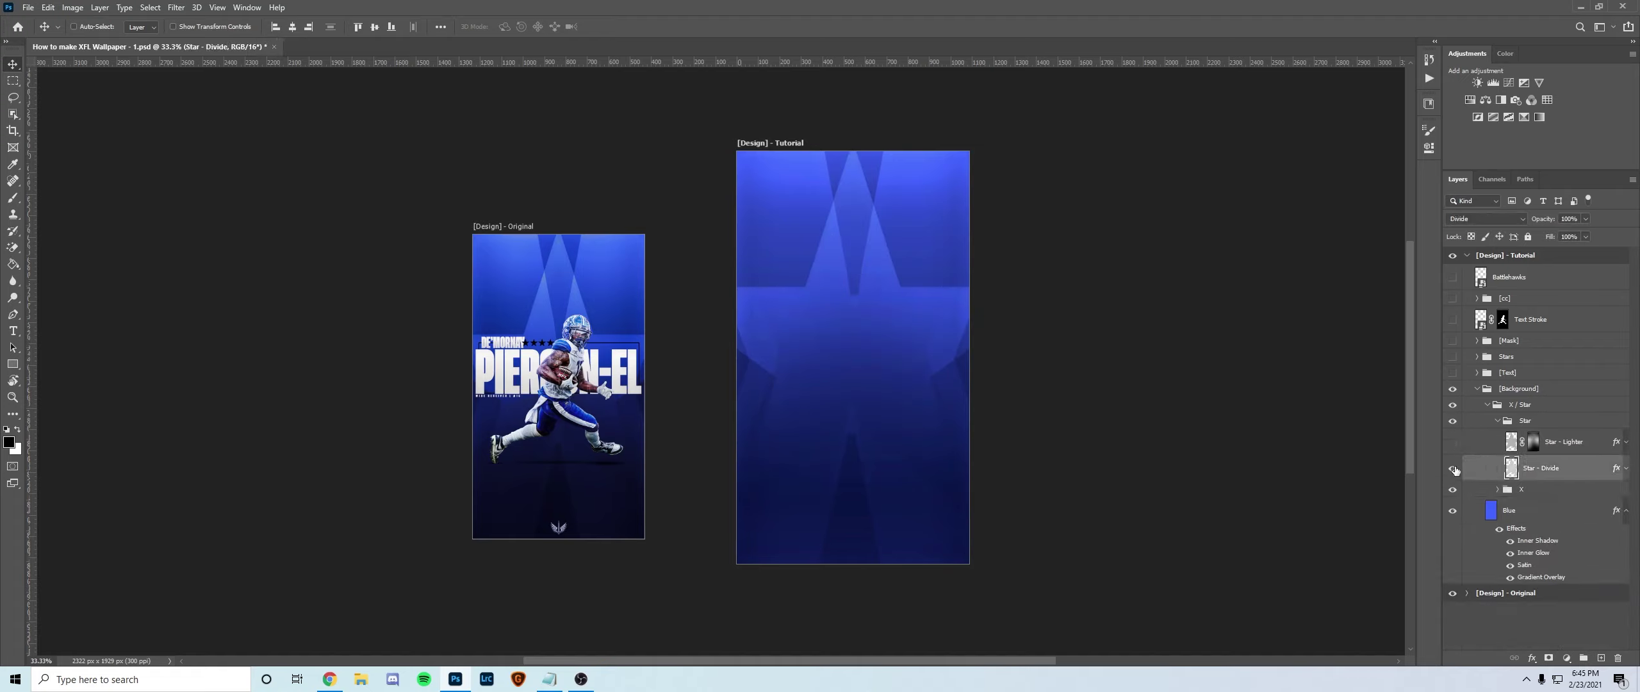
click(1453, 469)
click(1453, 468)
click(1453, 448)
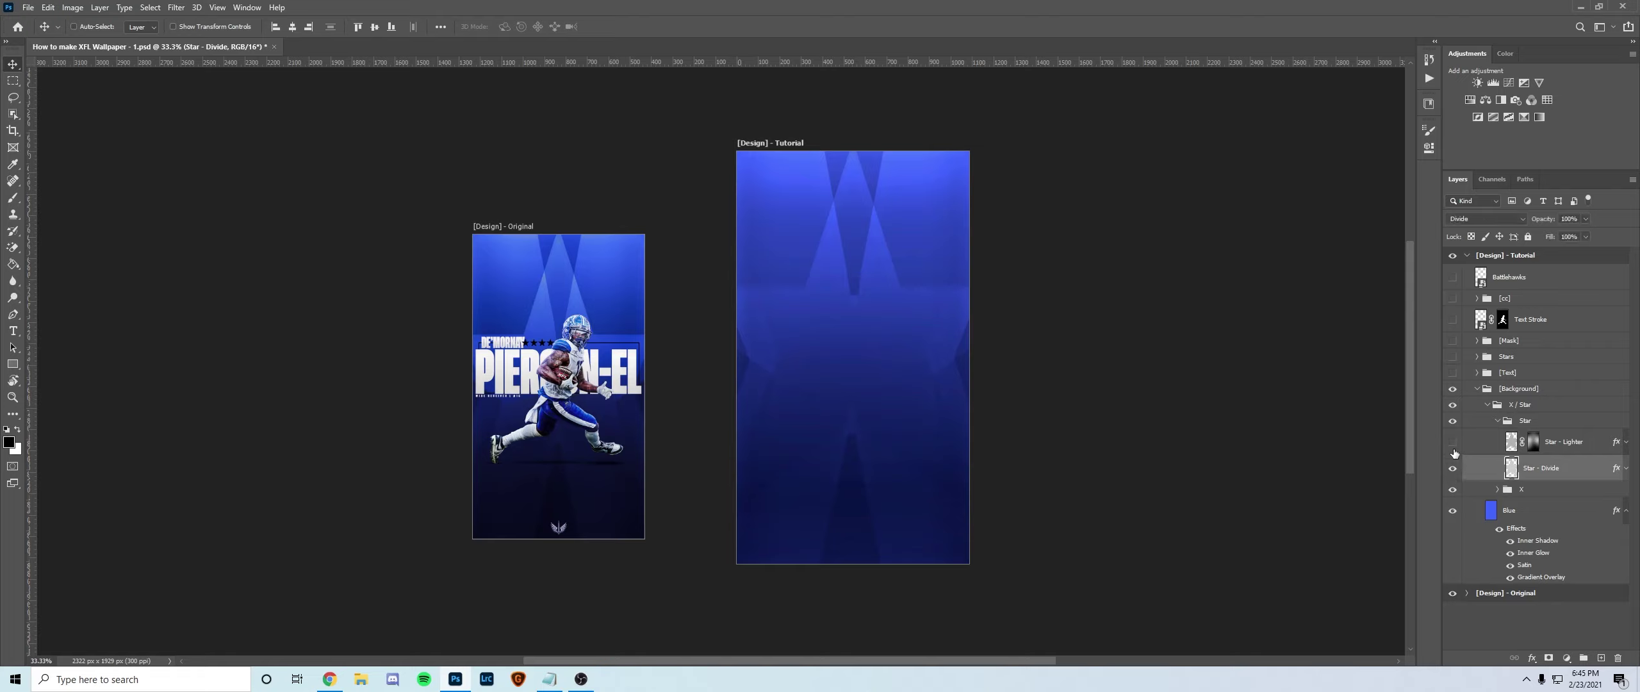
click(1453, 448)
click(1574, 452)
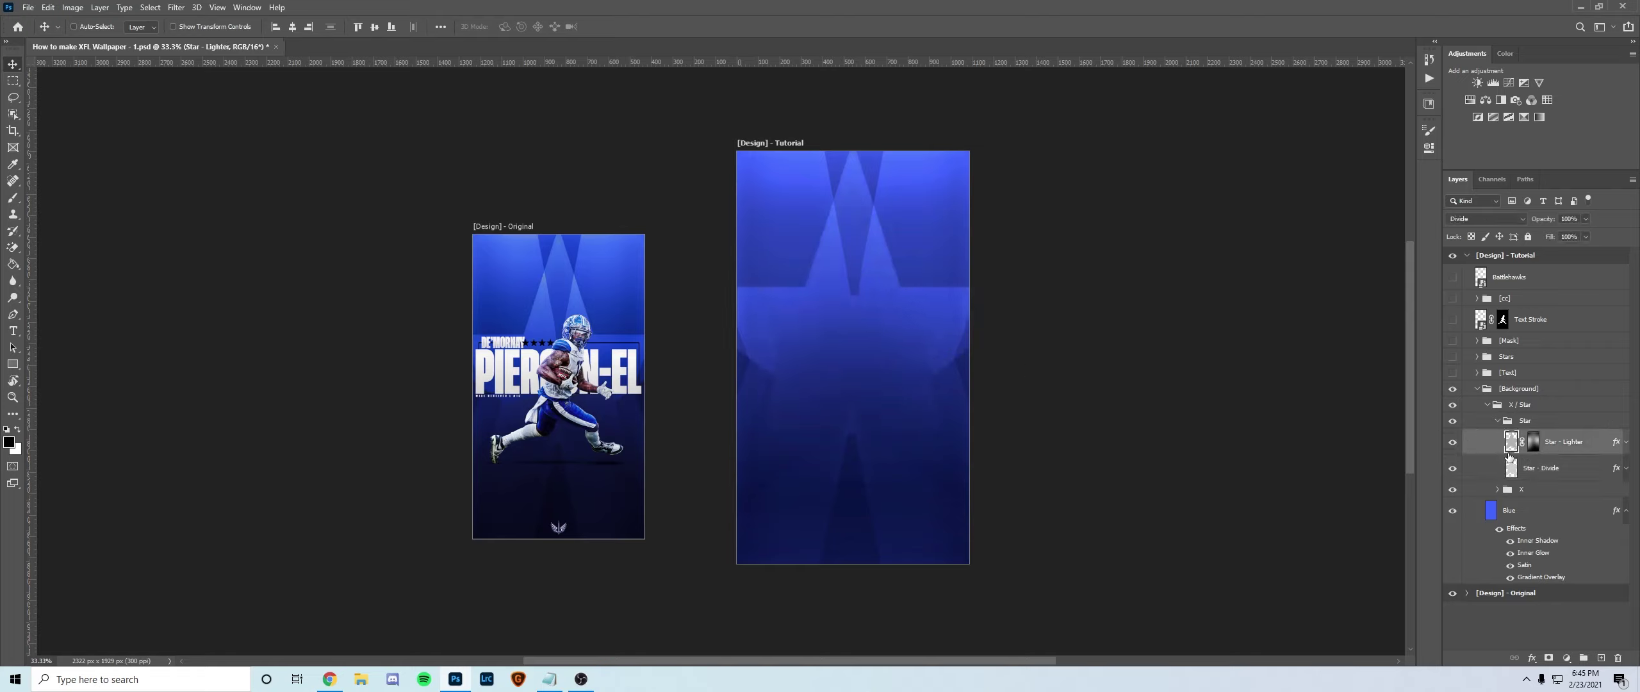
click(1453, 442)
click(1453, 441)
click(1497, 421)
click(1486, 403)
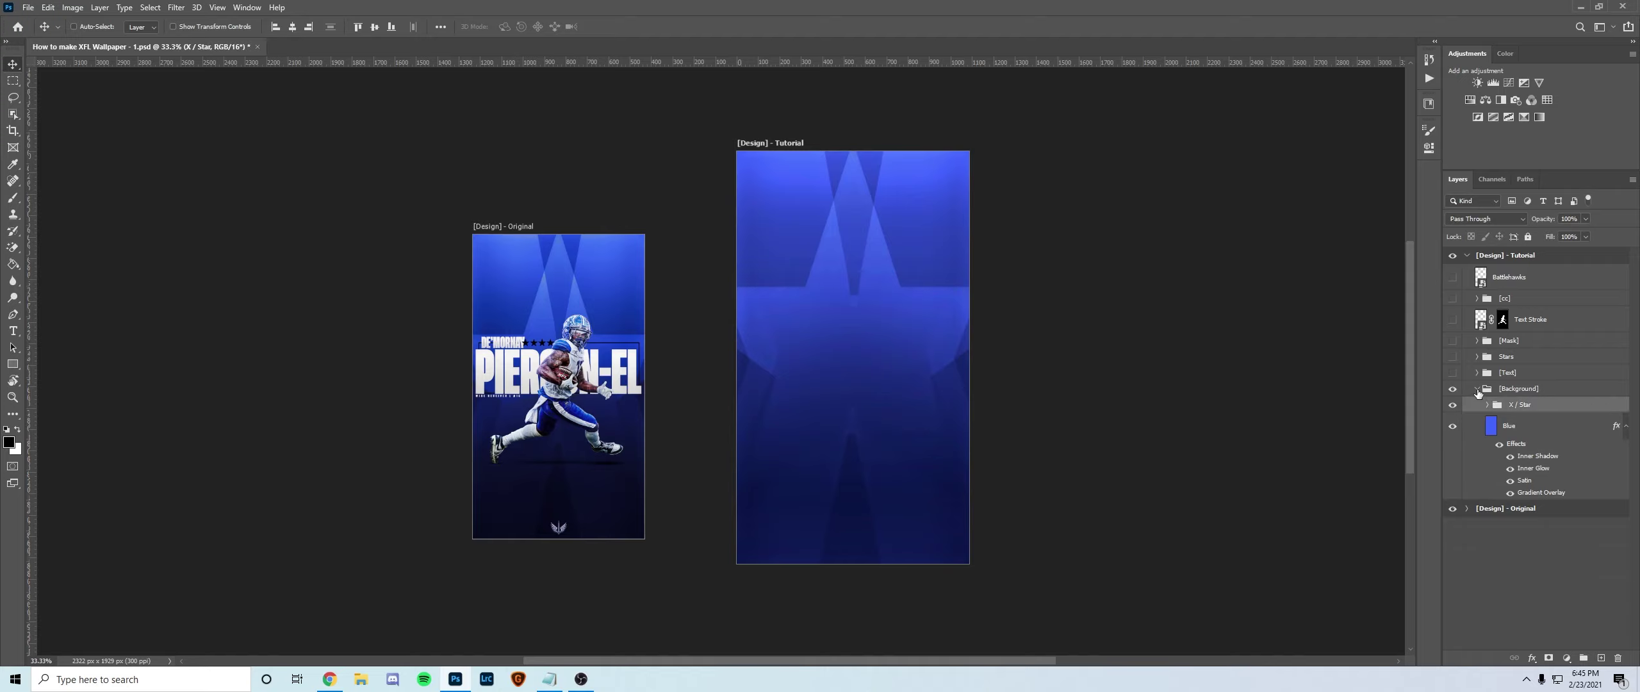
Collapse [Background], expand [Text], and show the Rectangle outline, briefly testing the Stars.
click(1478, 388)
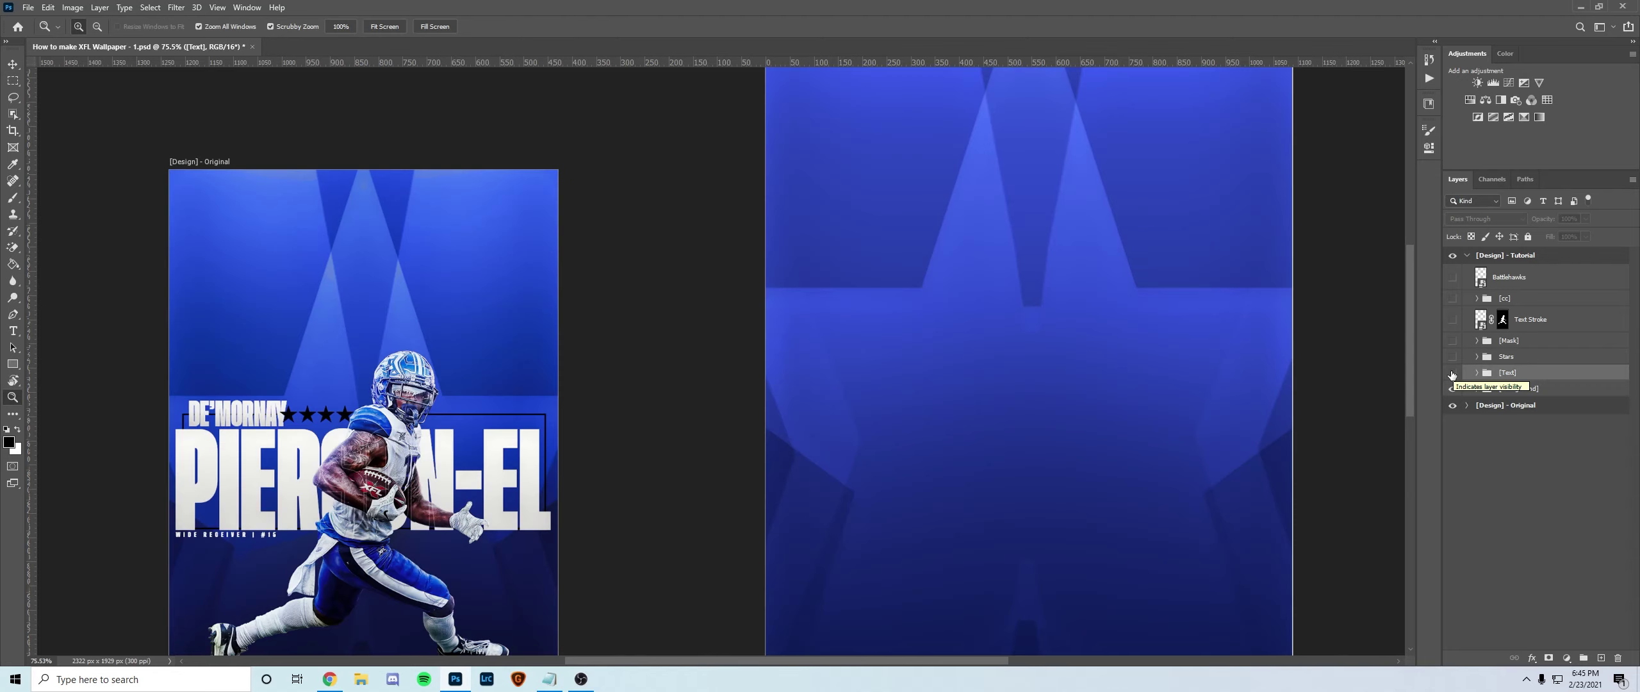
click(1477, 372)
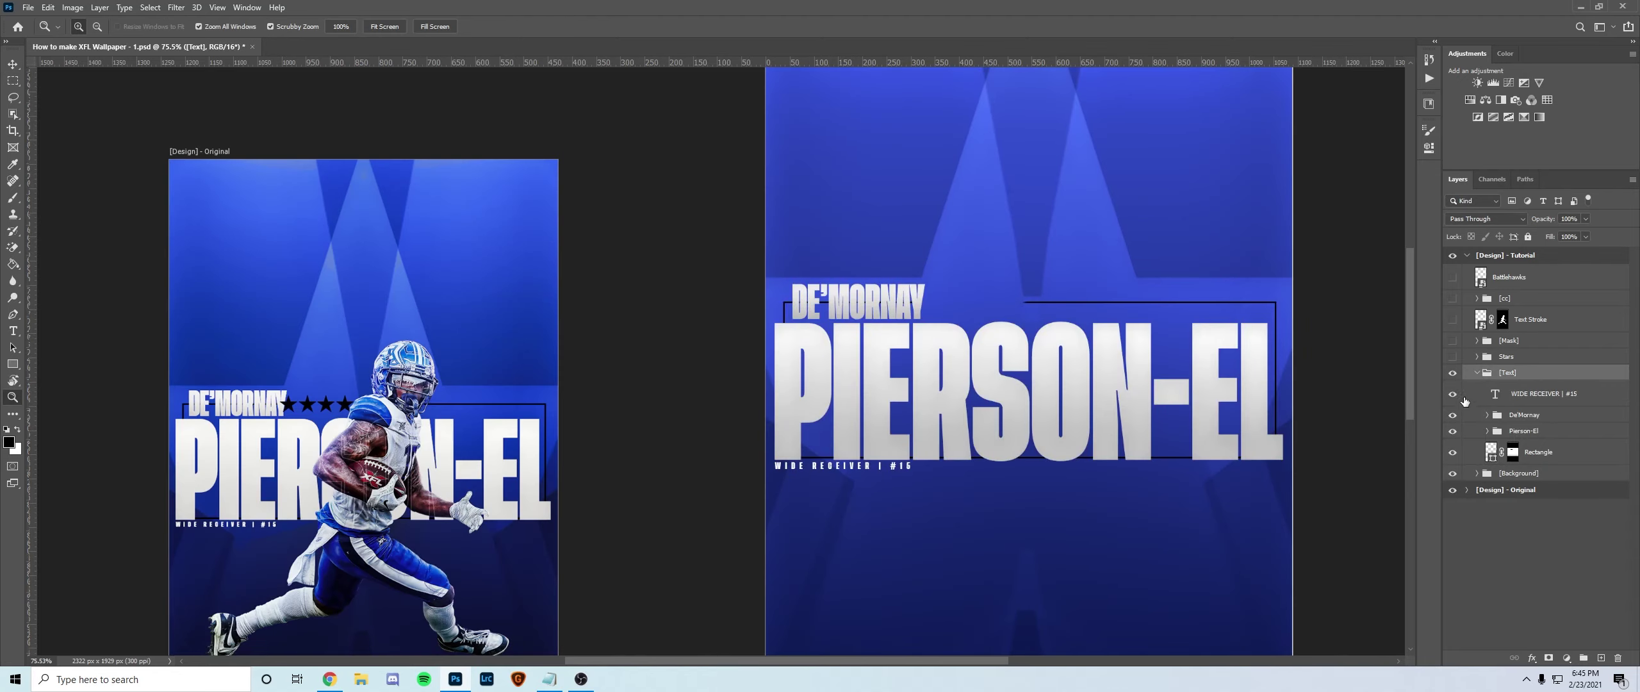
click(1452, 452)
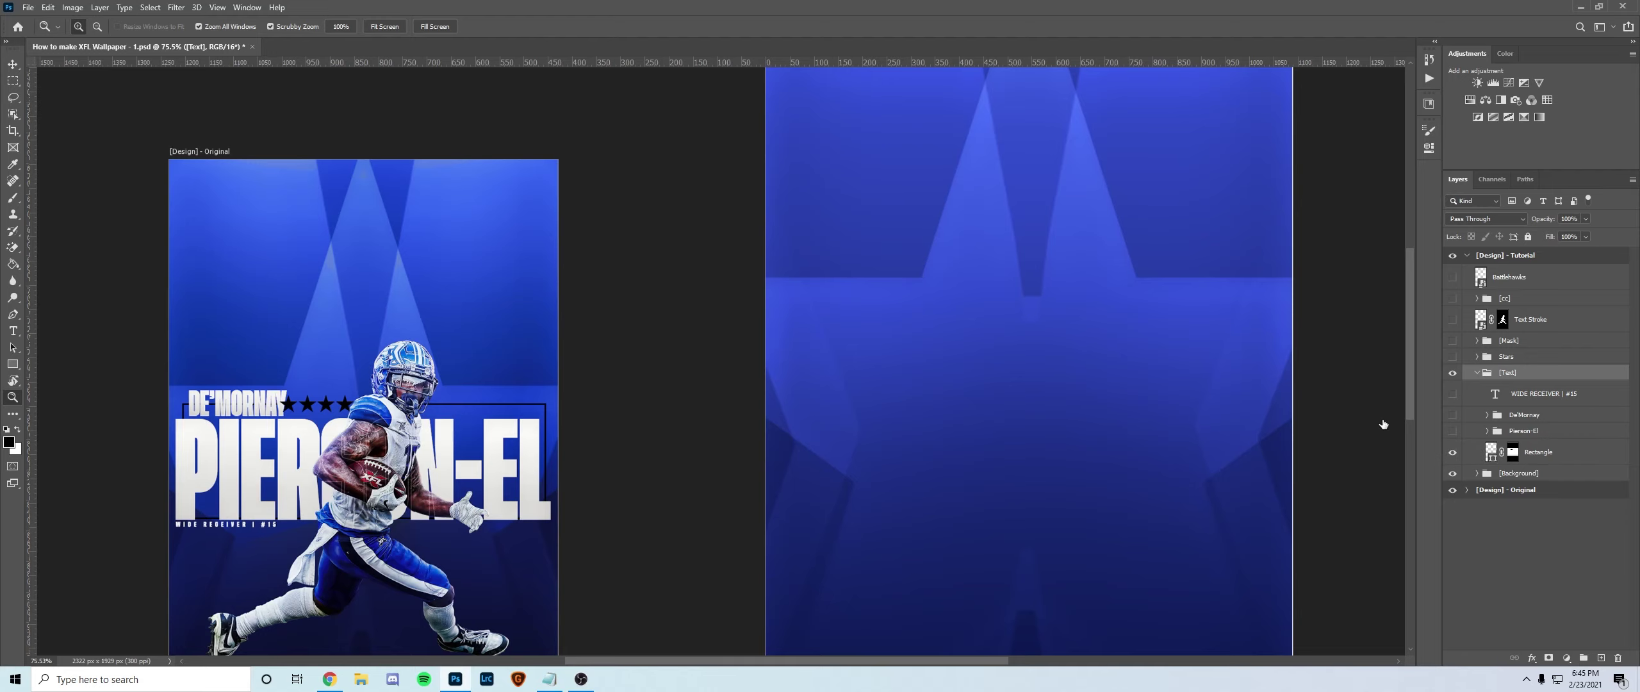
drag(1285, 360, 1300, 359)
click(1538, 454)
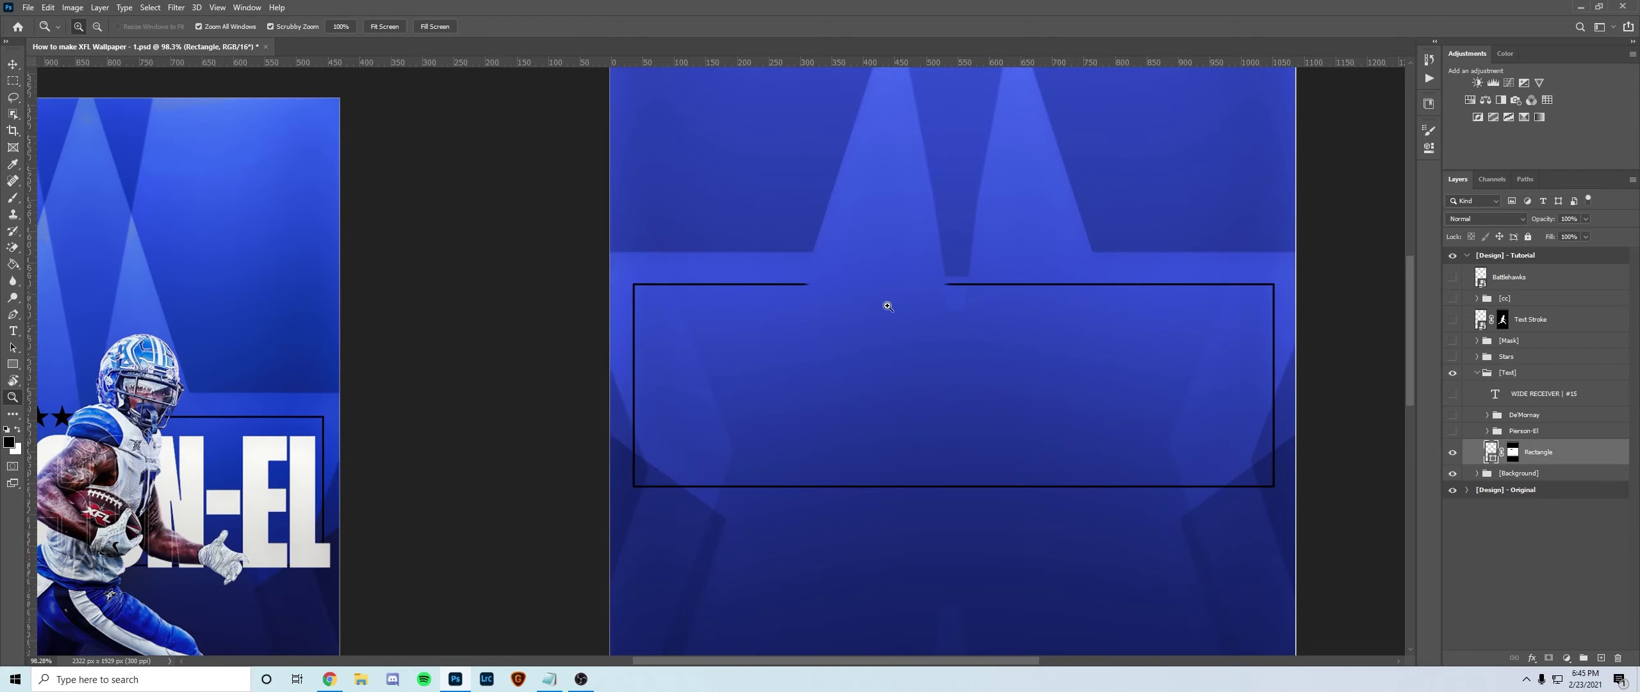
click(1452, 358)
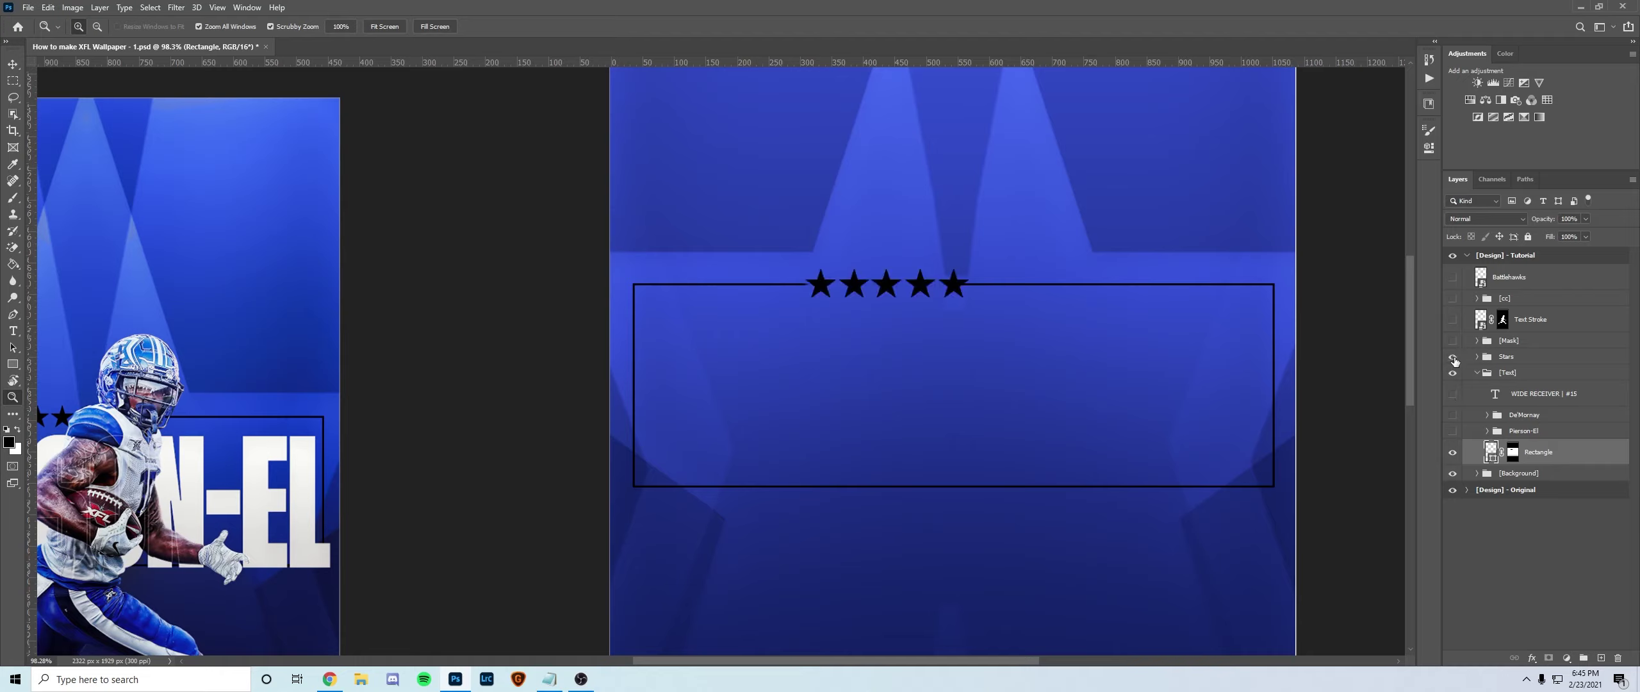
key(ctrl+z)
Show the Pierson-El and De'Mornay text groups and select De'Mornay.
click(1453, 431)
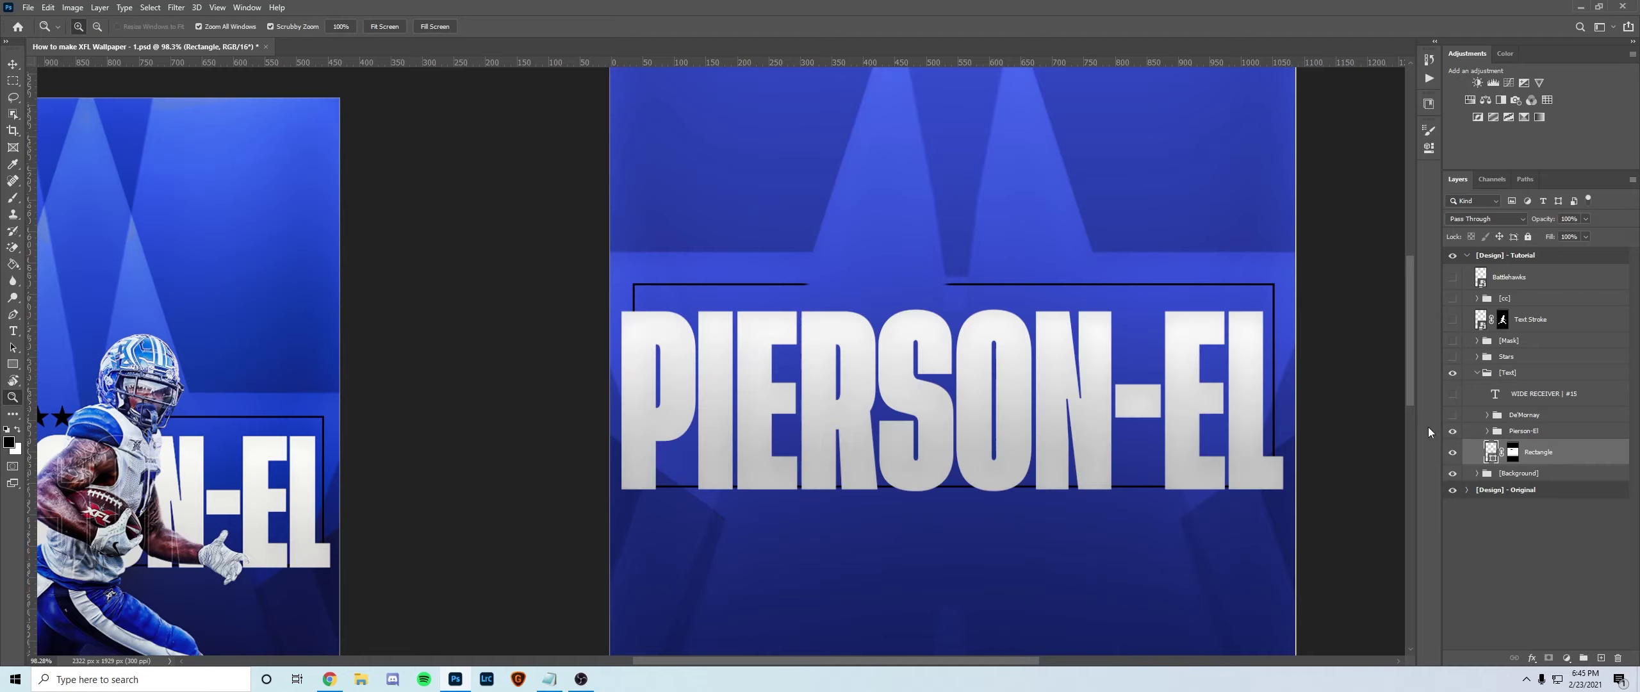
click(1474, 431)
click(1453, 415)
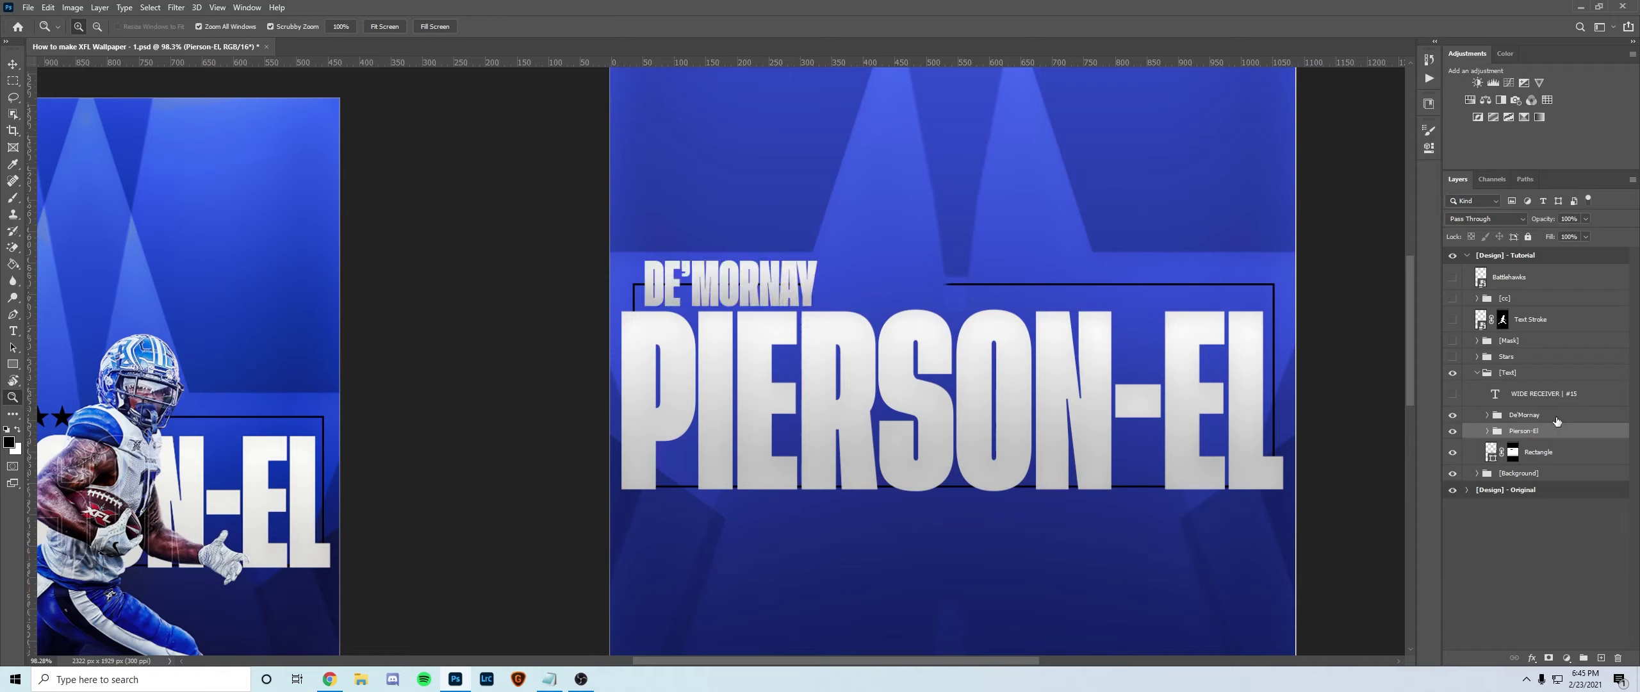
click(1512, 414)
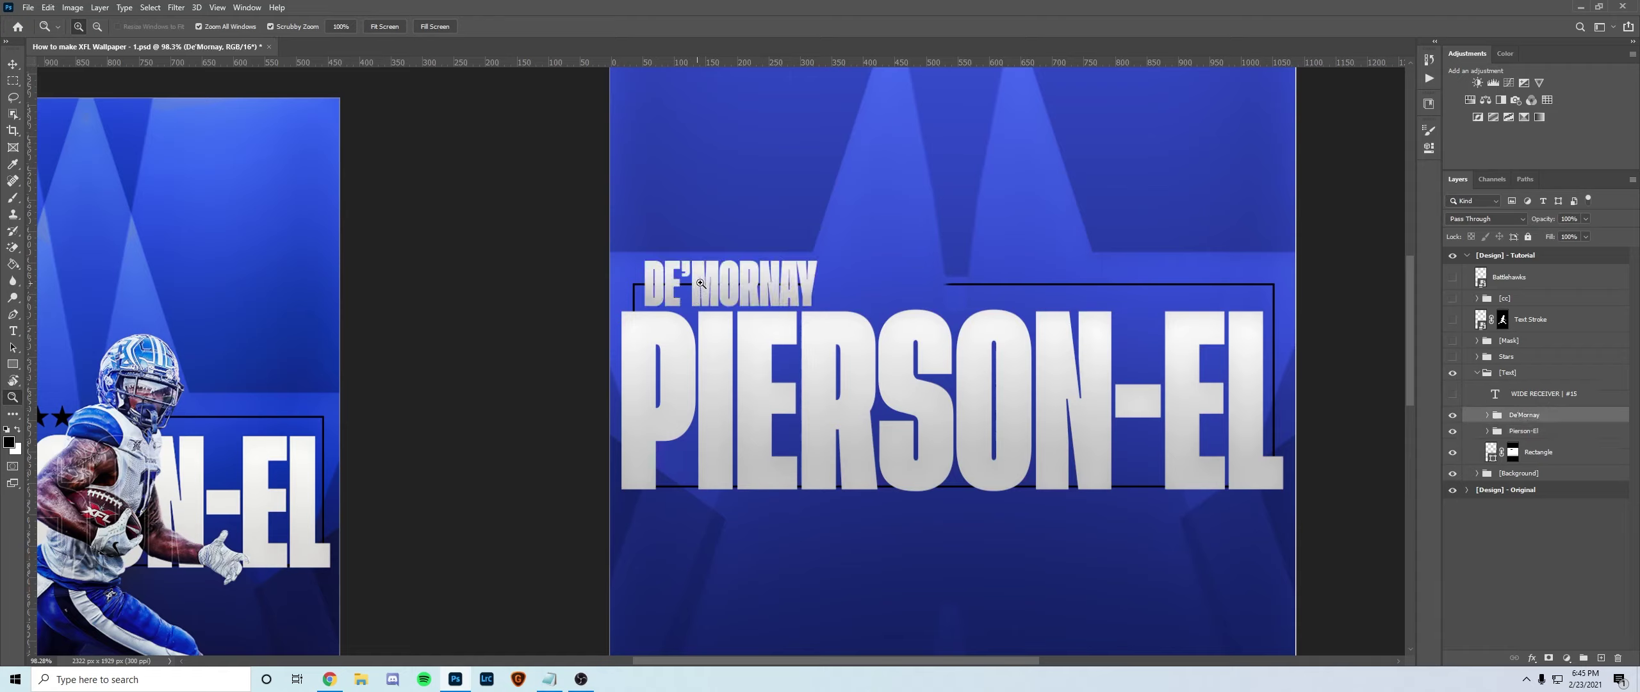
key(t)
click(1487, 414)
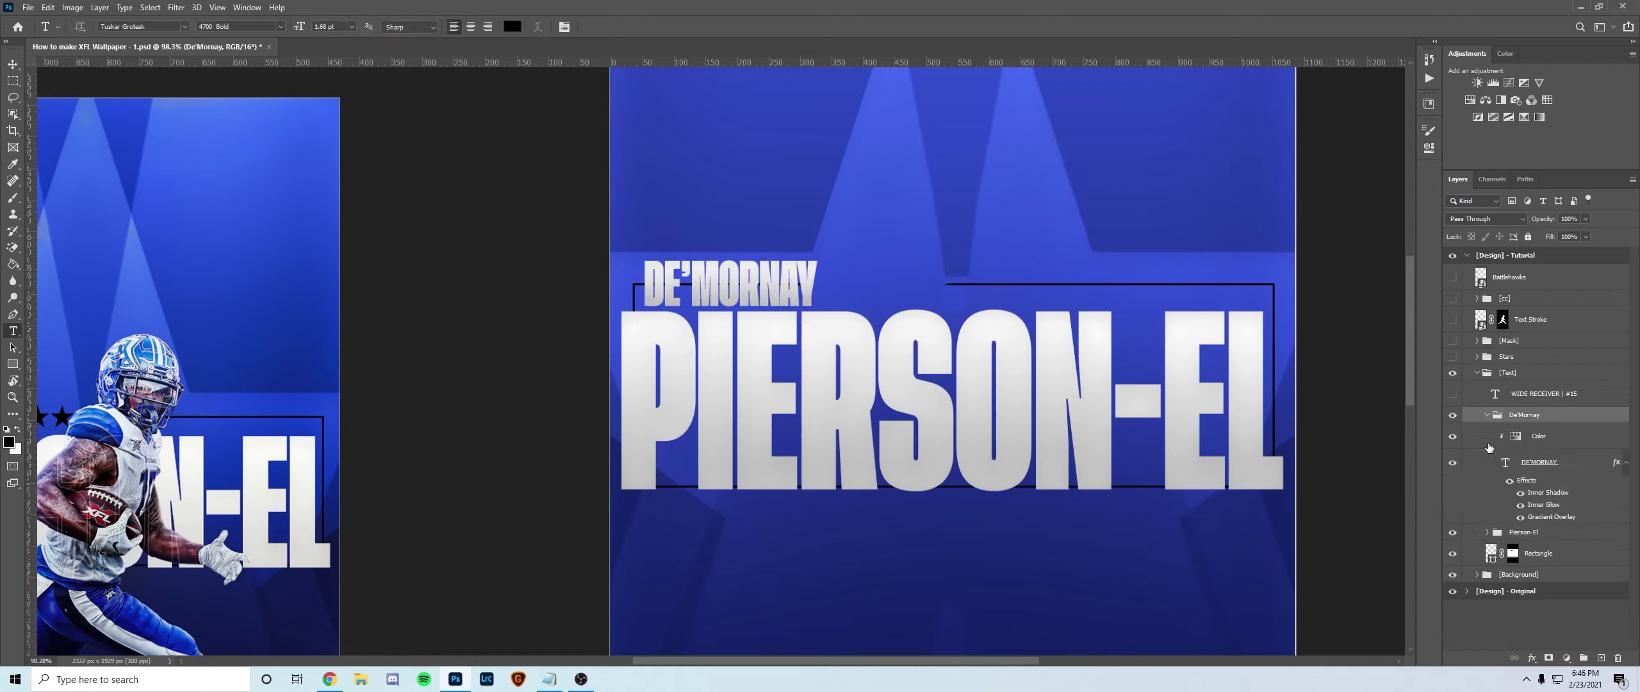
double_click(1505, 462)
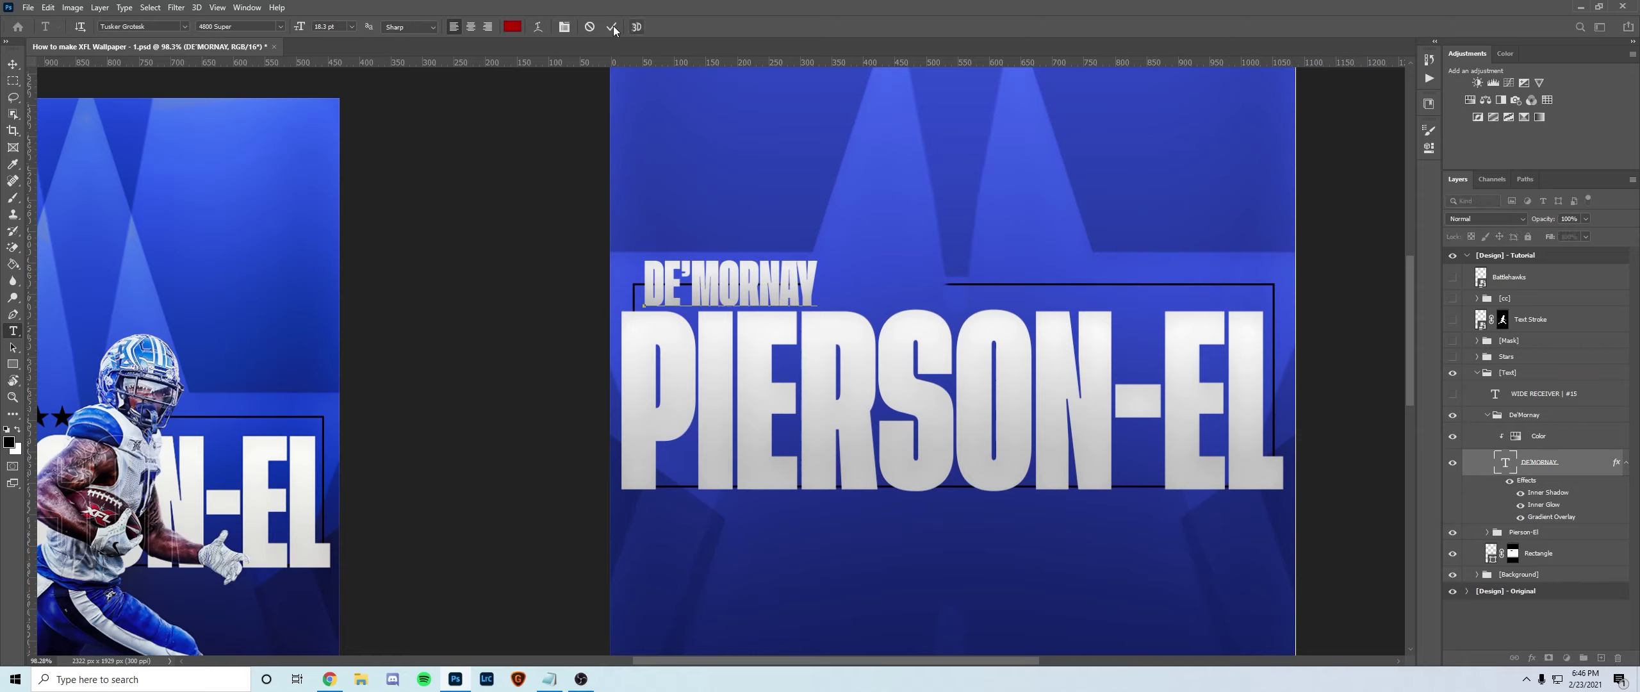
drag(715, 275, 818, 282)
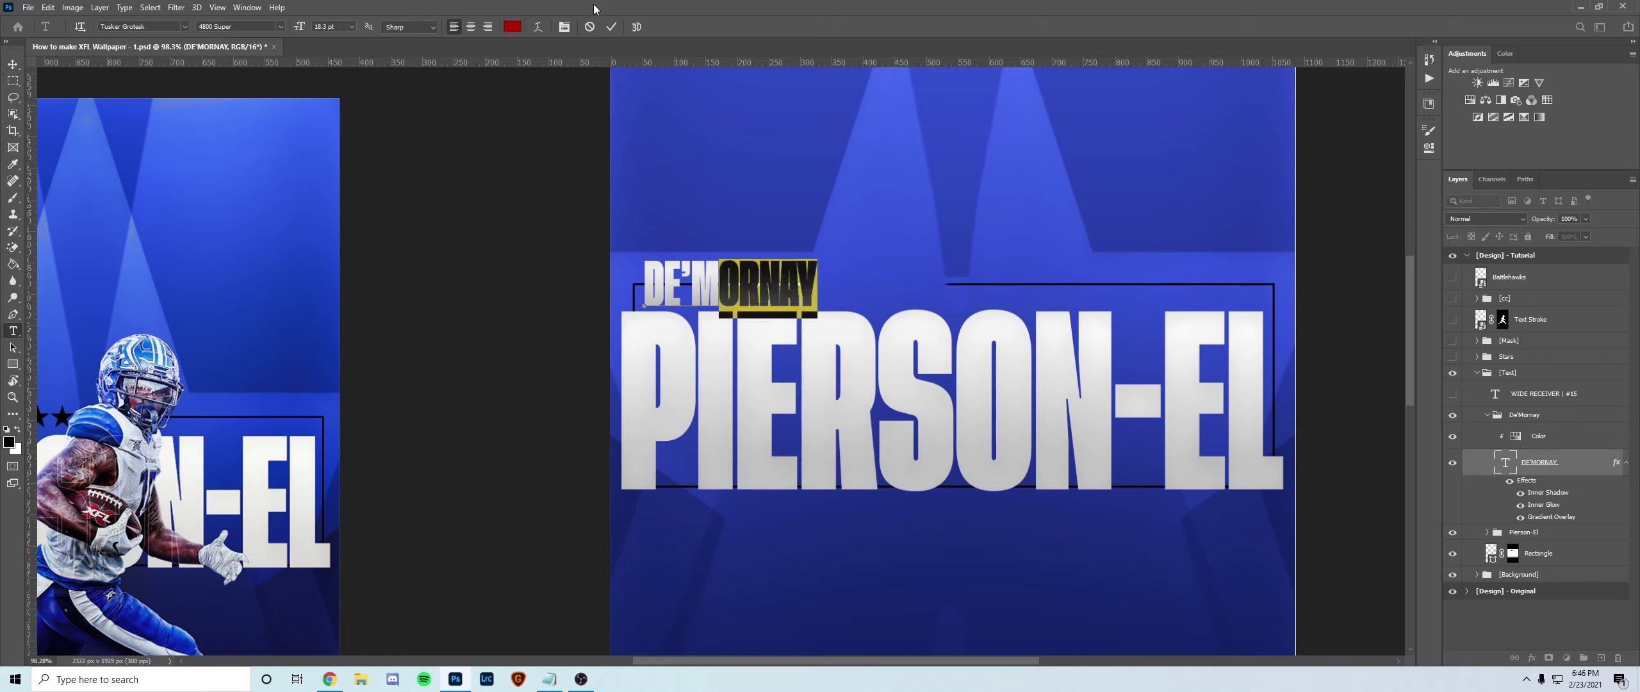
click(589, 26)
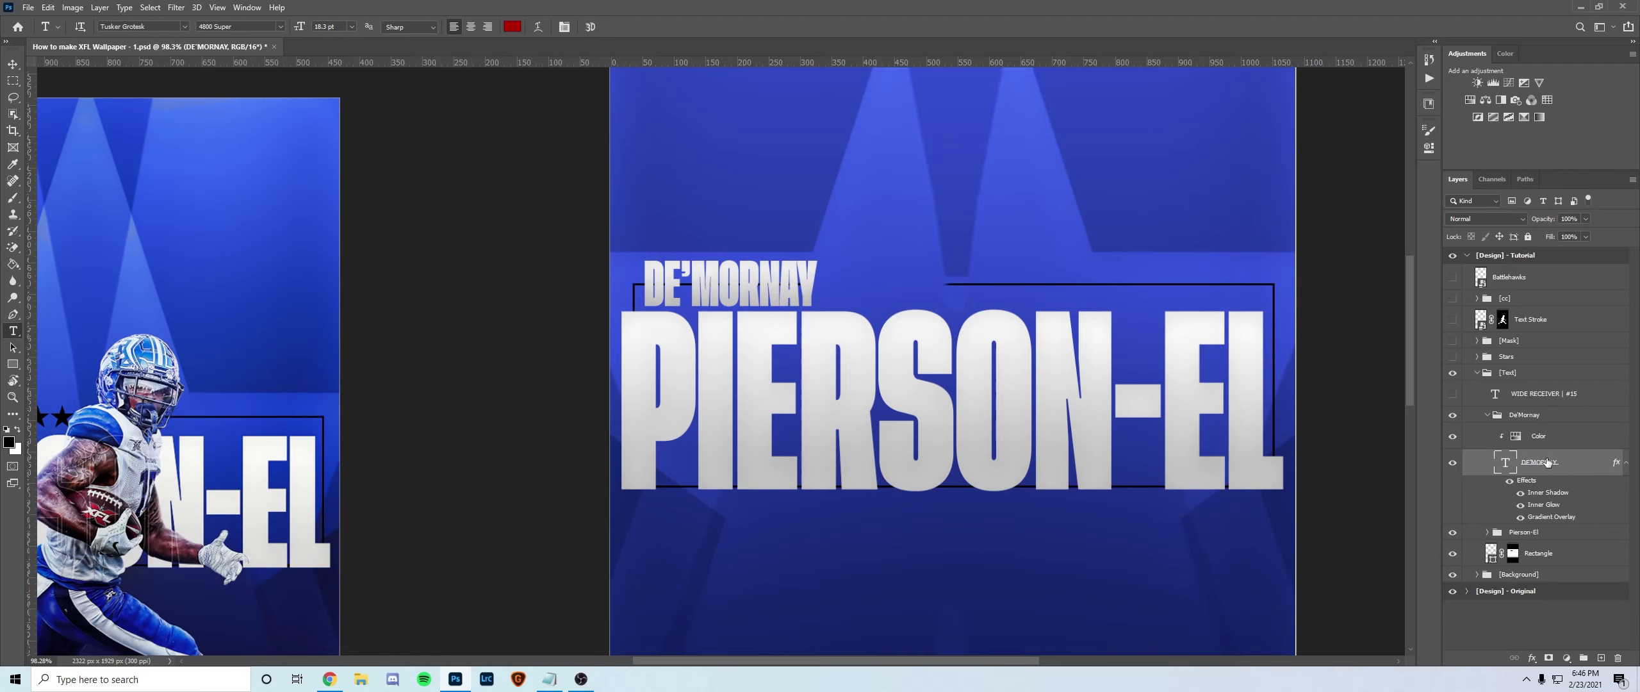
right_click(1546, 464)
click(1396, 101)
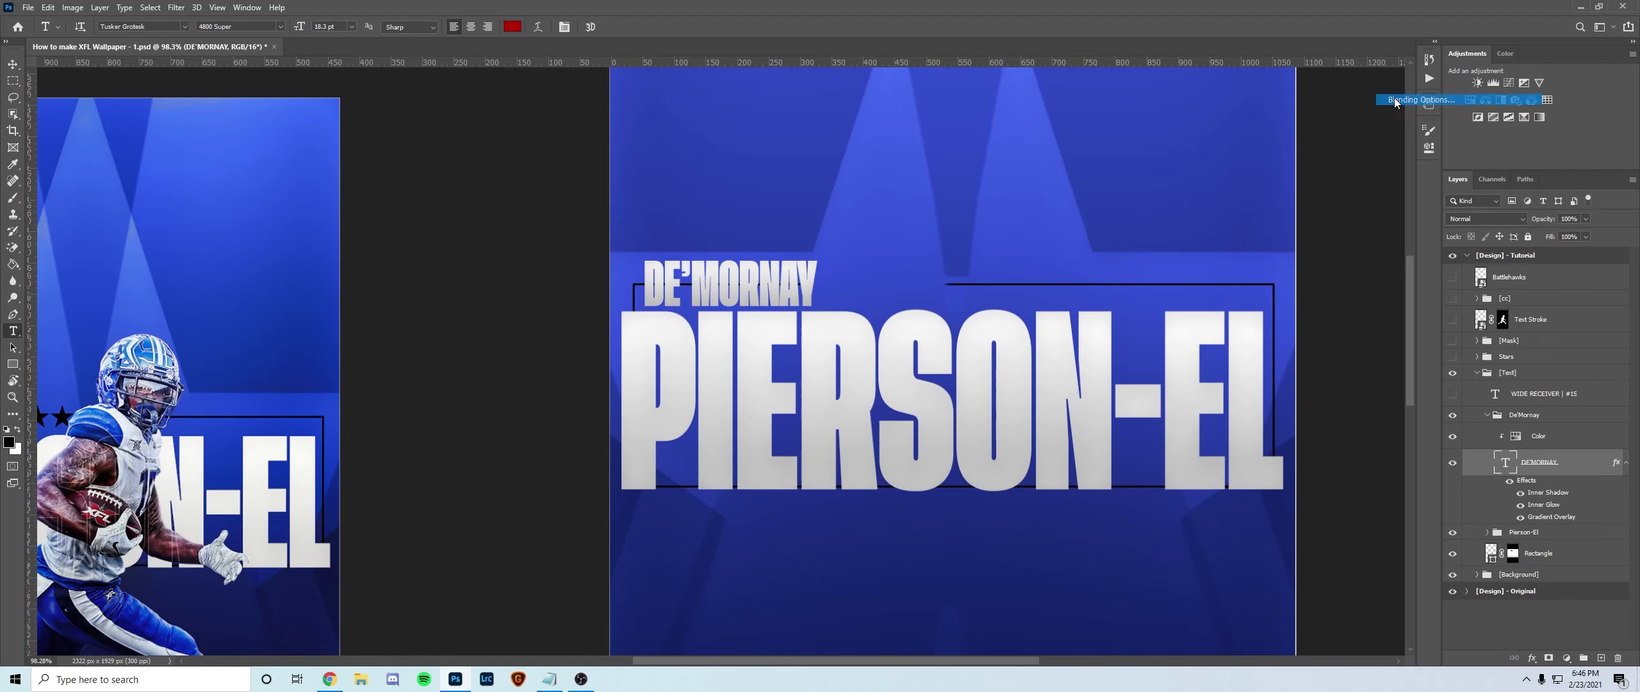
click(1156, 401)
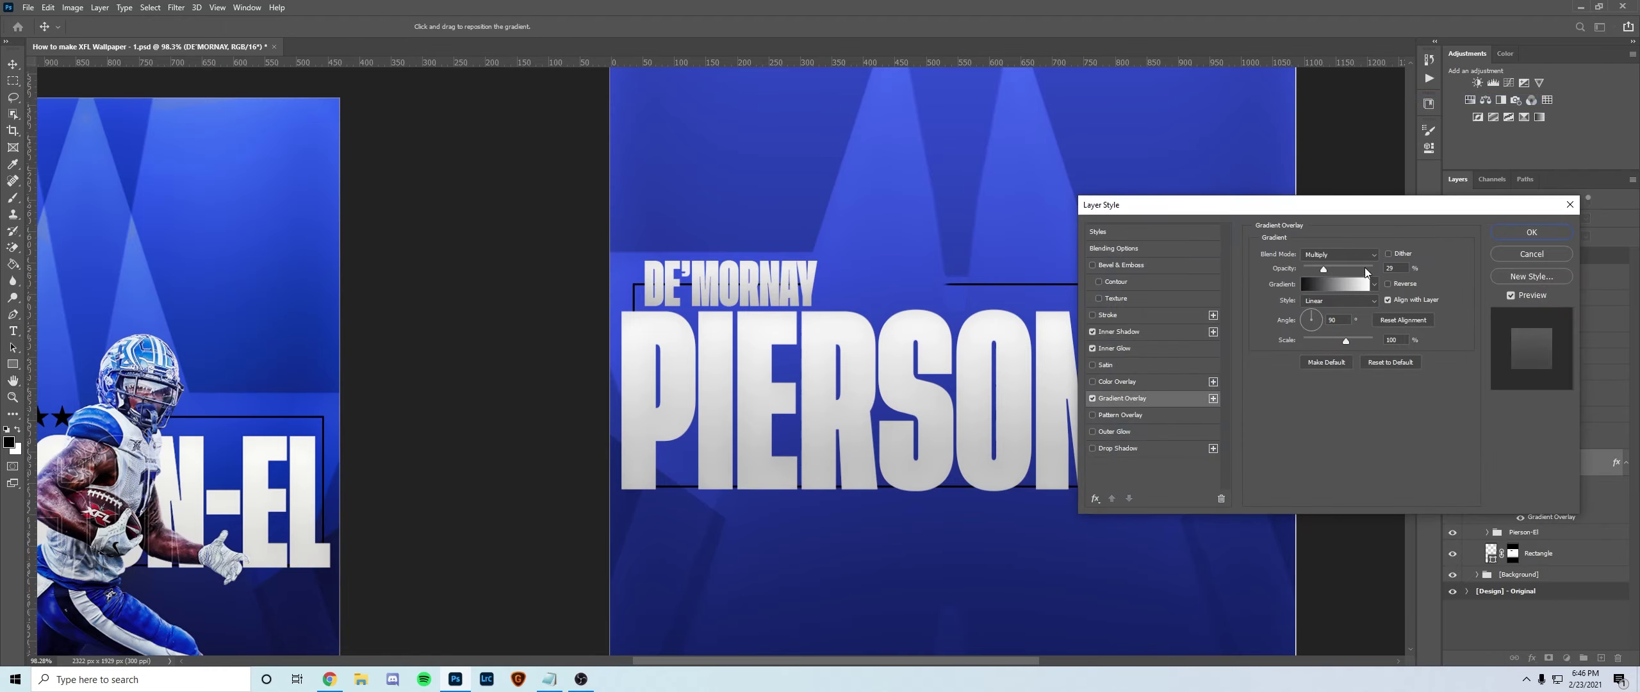
click(1135, 334)
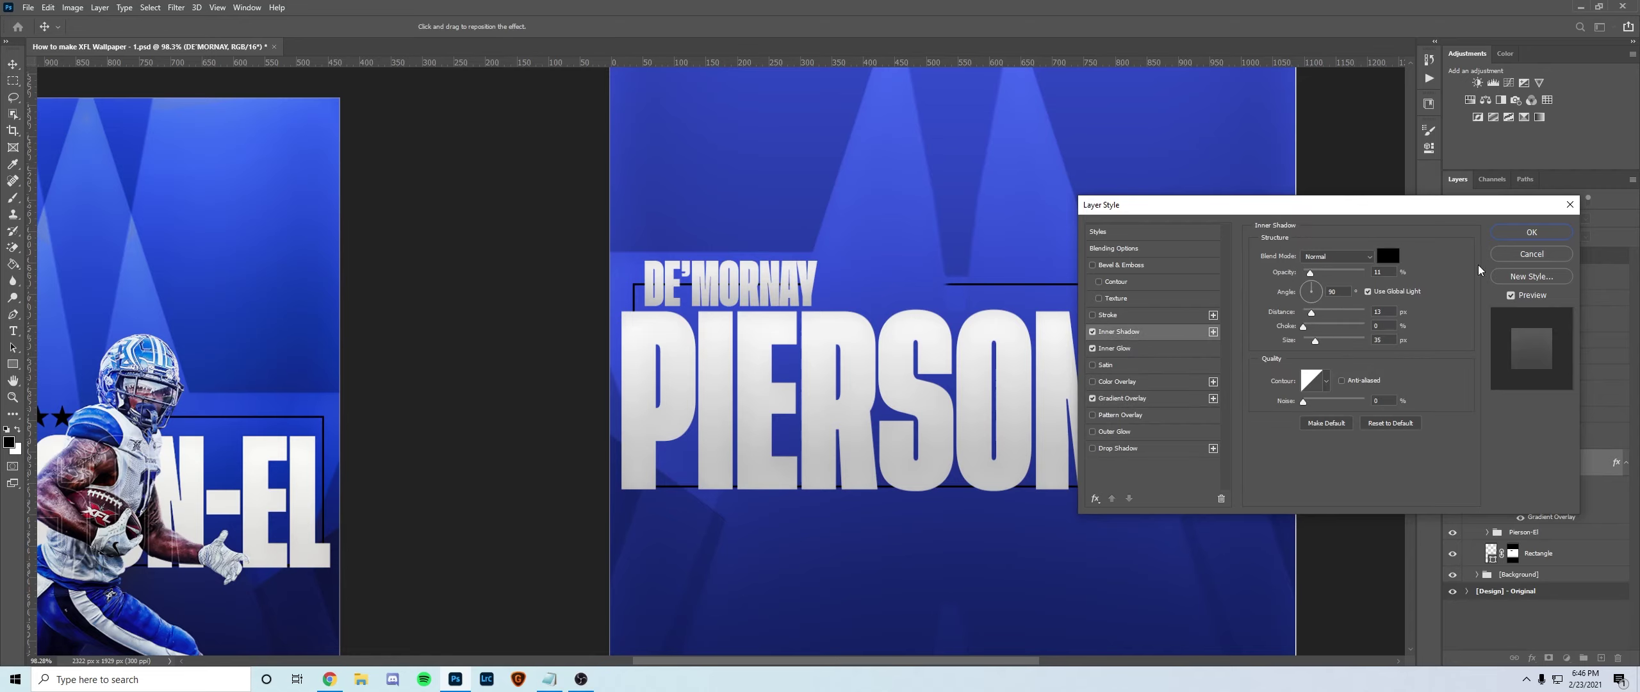
click(1531, 232)
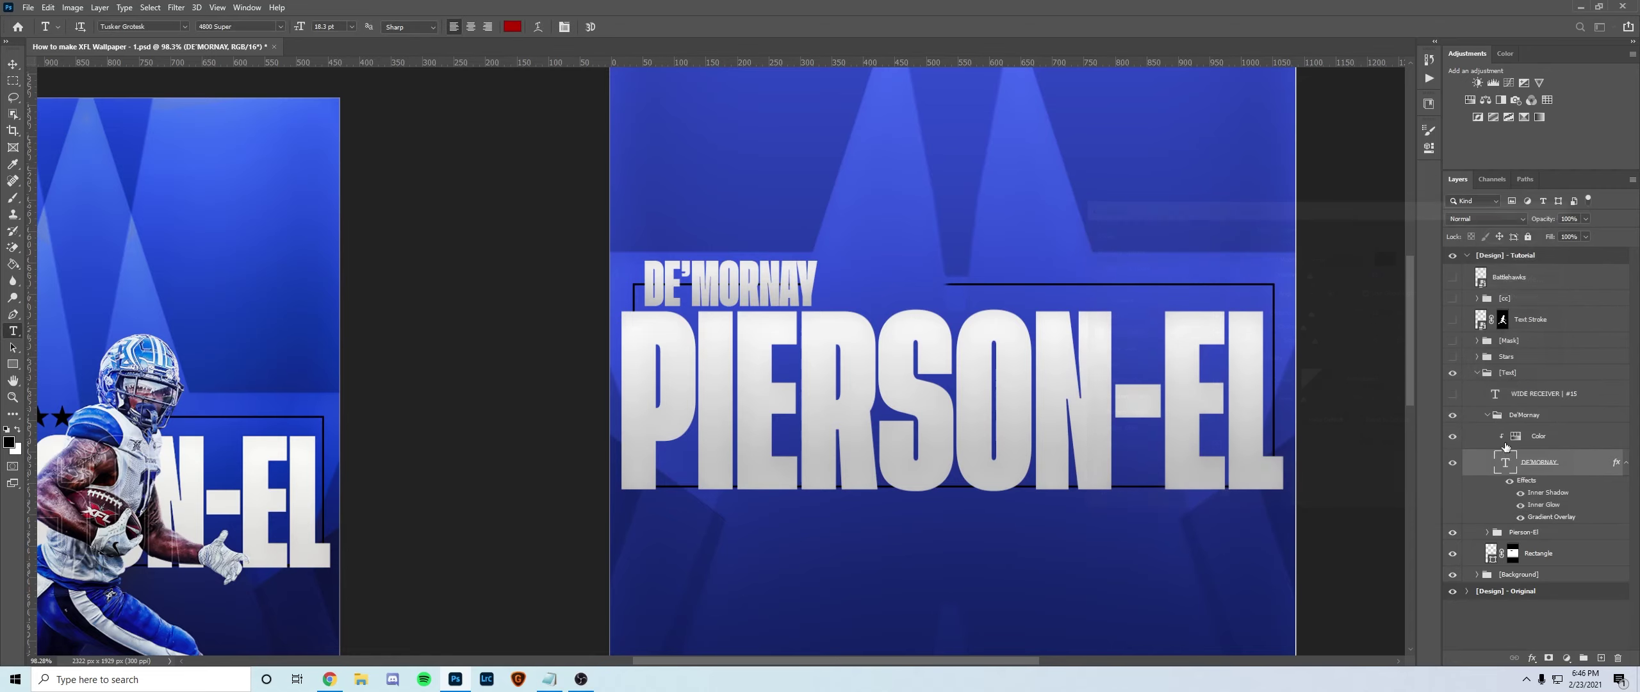
click(1452, 436)
click(1453, 436)
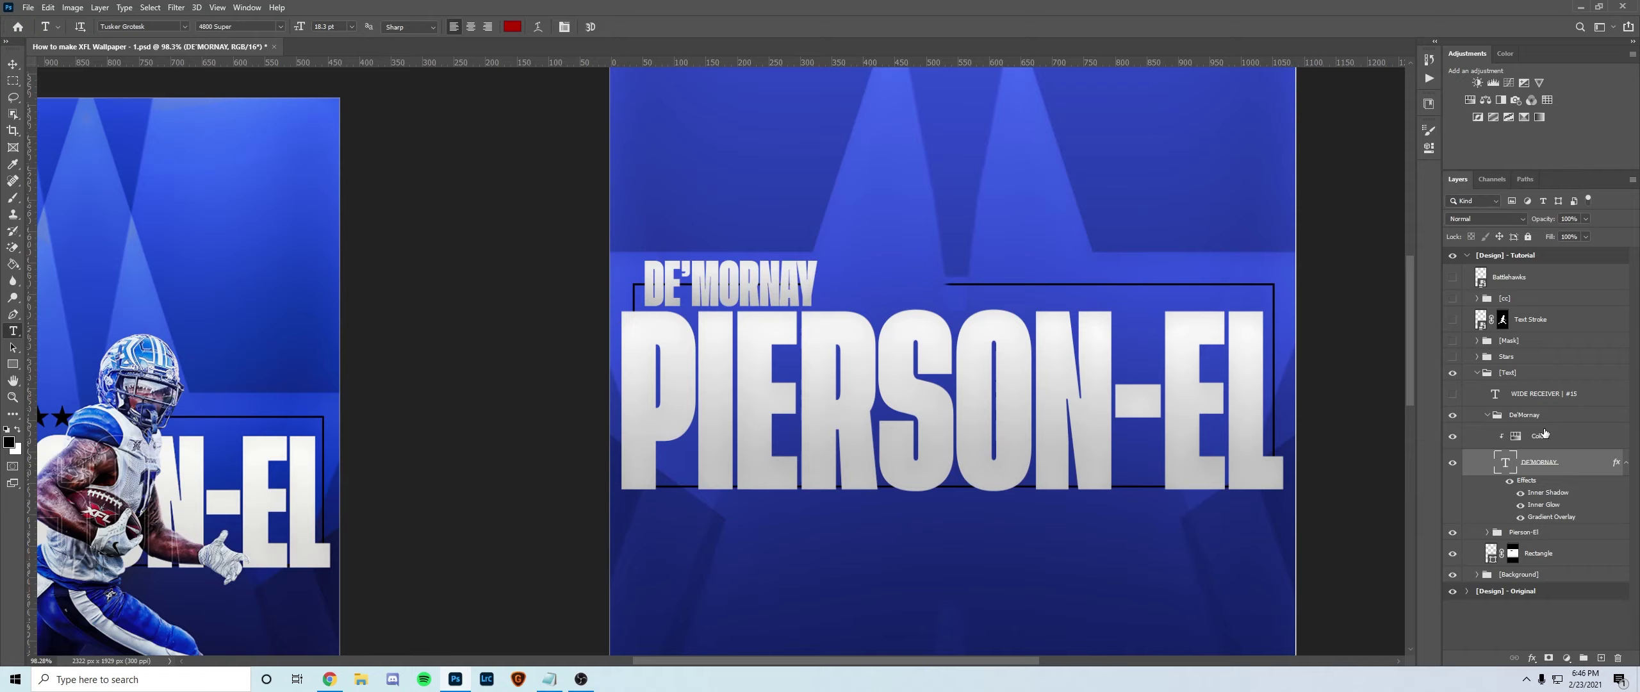
double_click(1516, 435)
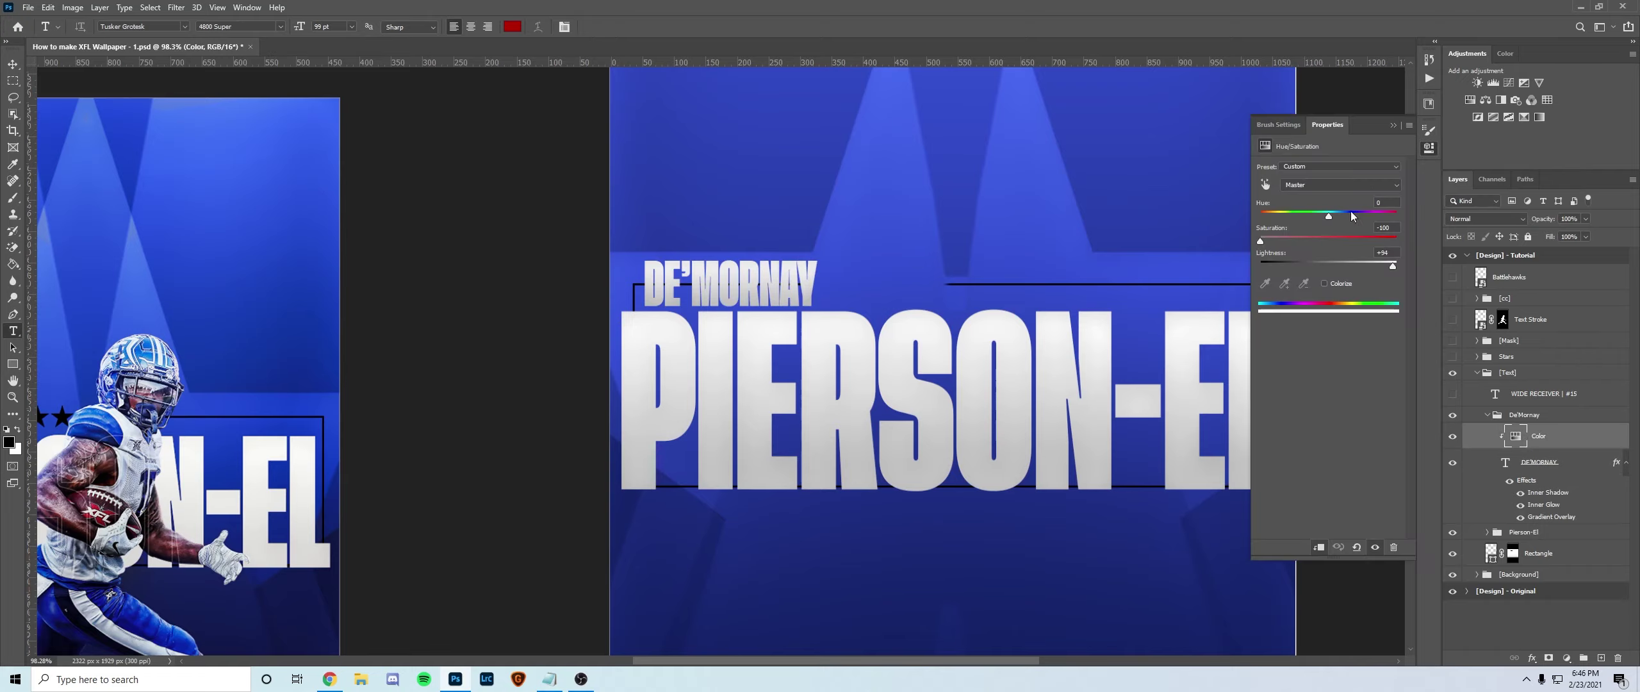
click(1393, 127)
click(1486, 415)
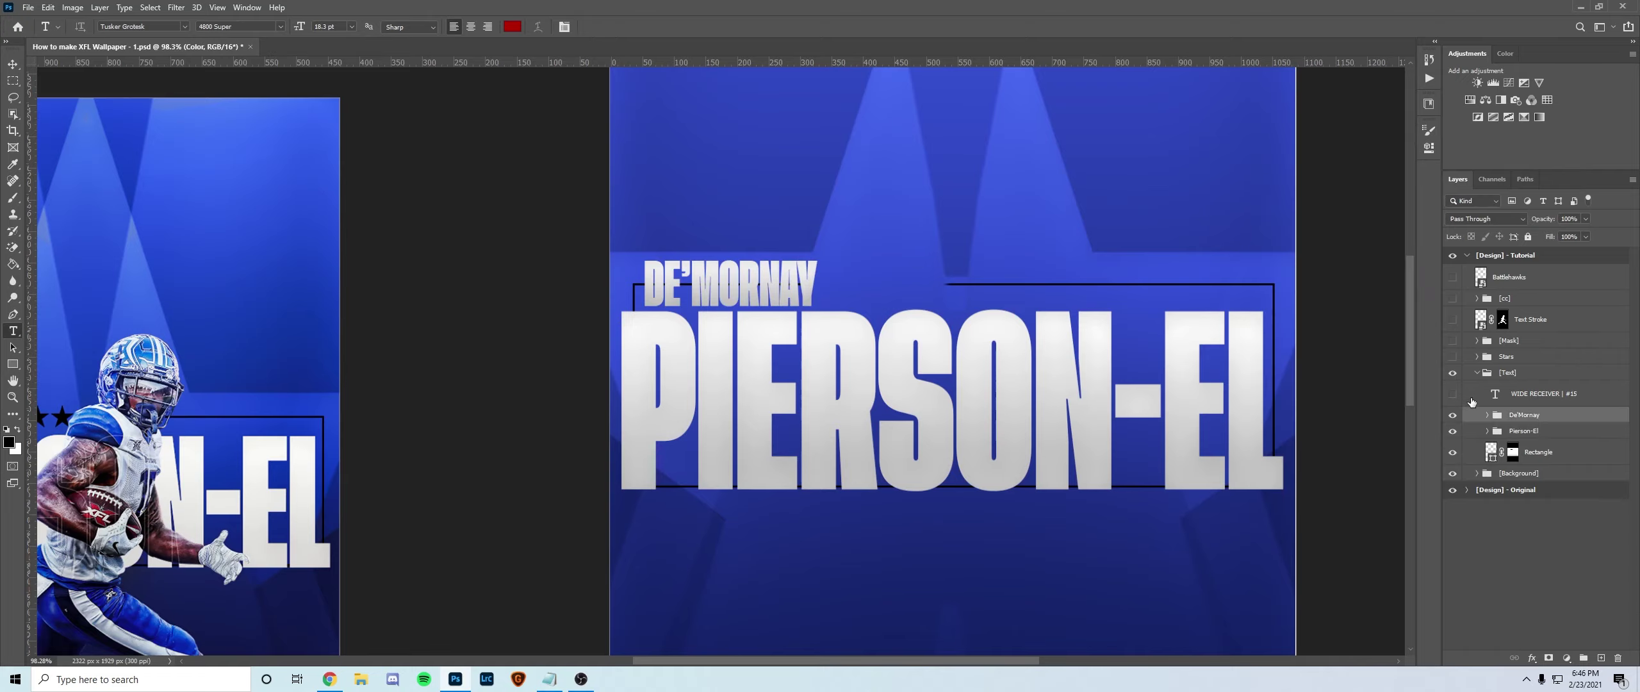
Show the WIDE RECEIVER | #15 line and zoom in to check it.
click(1515, 401)
scroll(812, 513, down, 4)
key(z)
drag(727, 393, 779, 371)
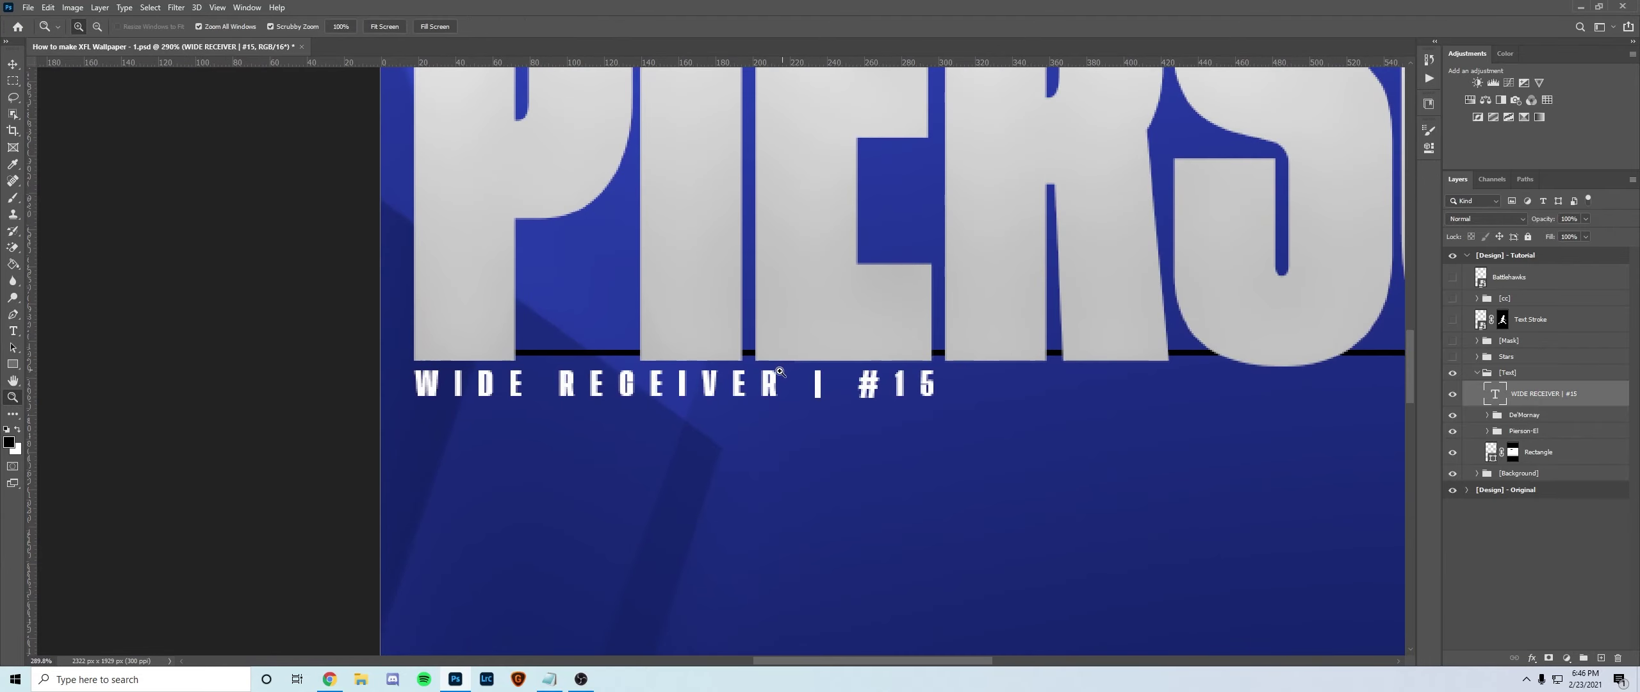
alt+click(857, 391)
alt+click(857, 391)
alt+click(857, 392)
scroll(969, 299, up, 4)
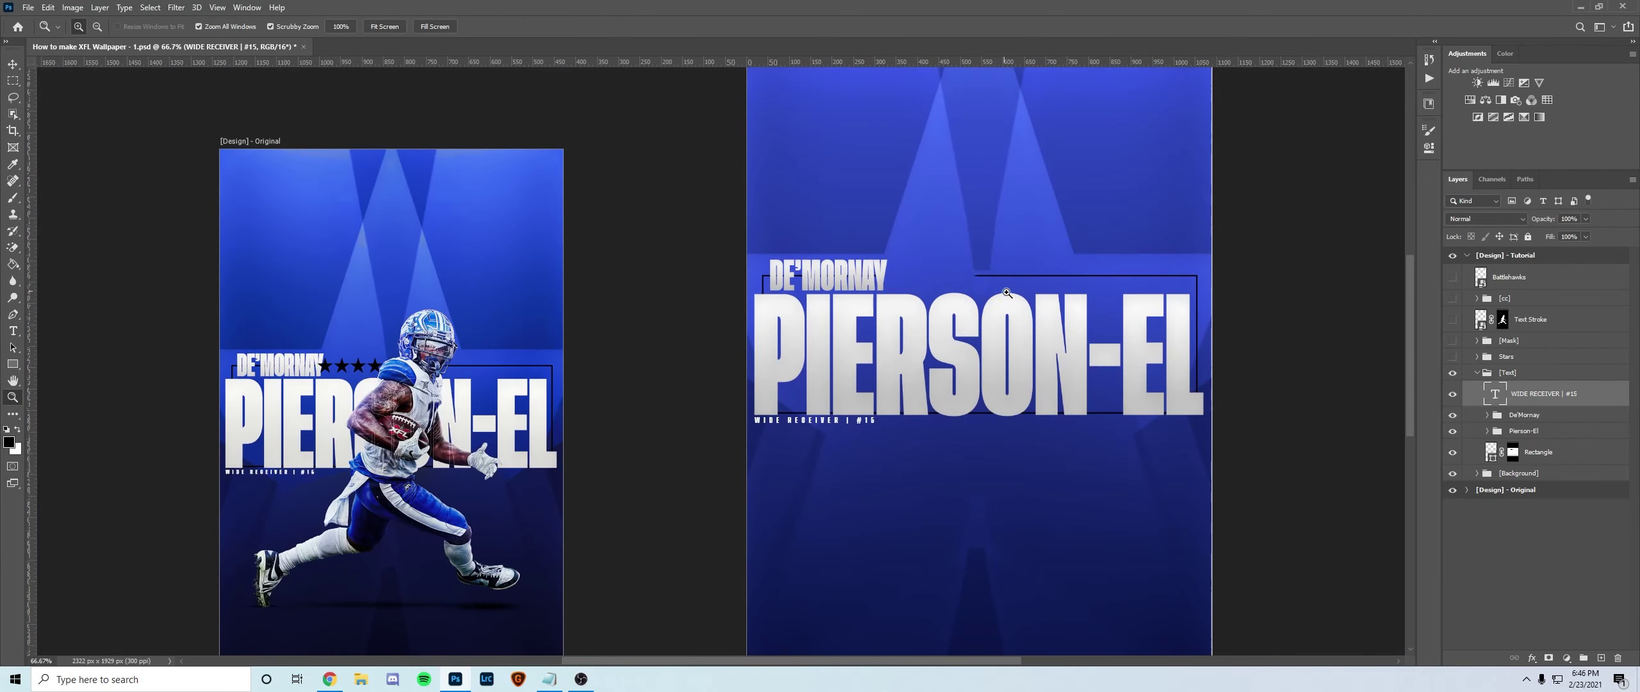
Collapse [Text], show the Stars group with star layers 1 to 5 on, then collapse it.
click(1478, 373)
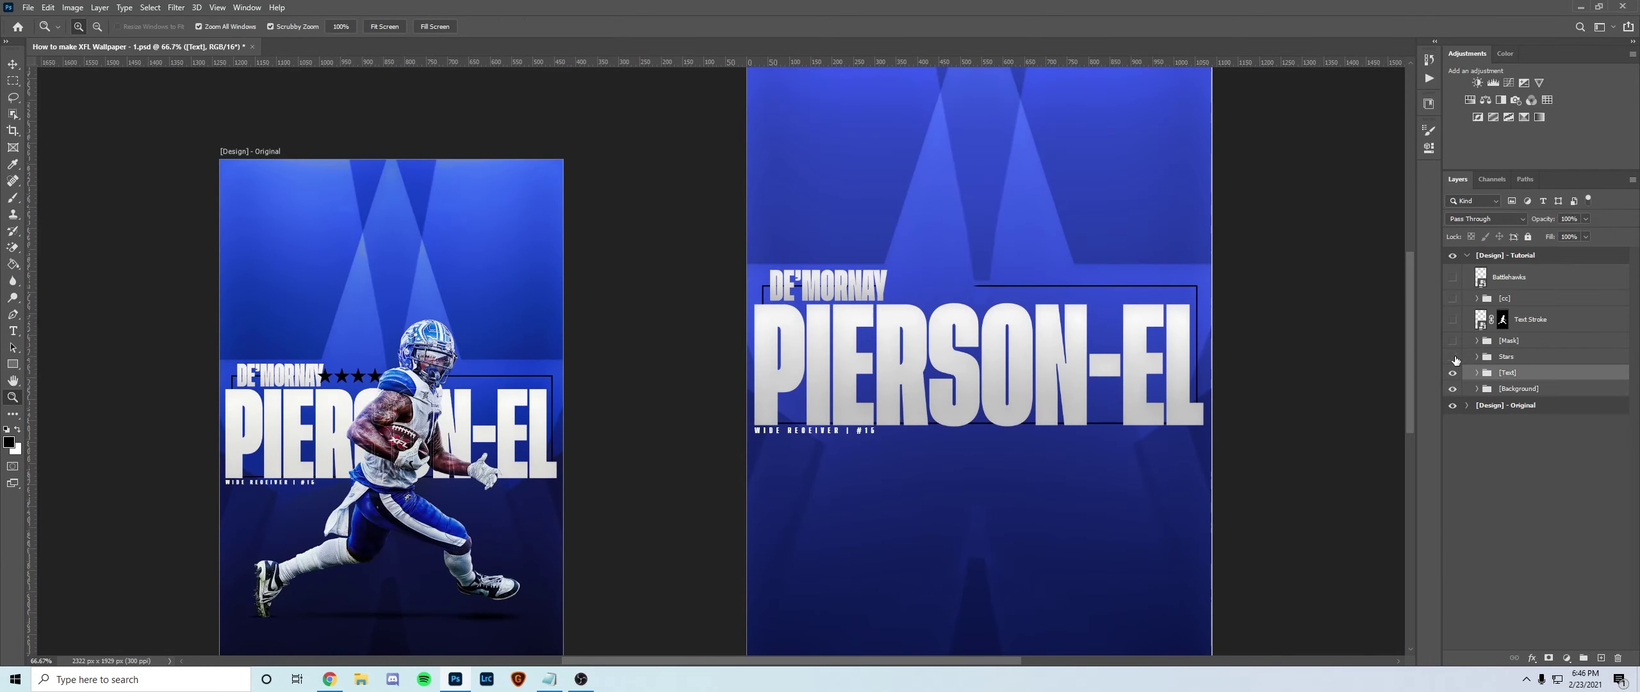
click(1453, 357)
scroll(994, 293, up, 2)
drag(955, 294, 987, 281)
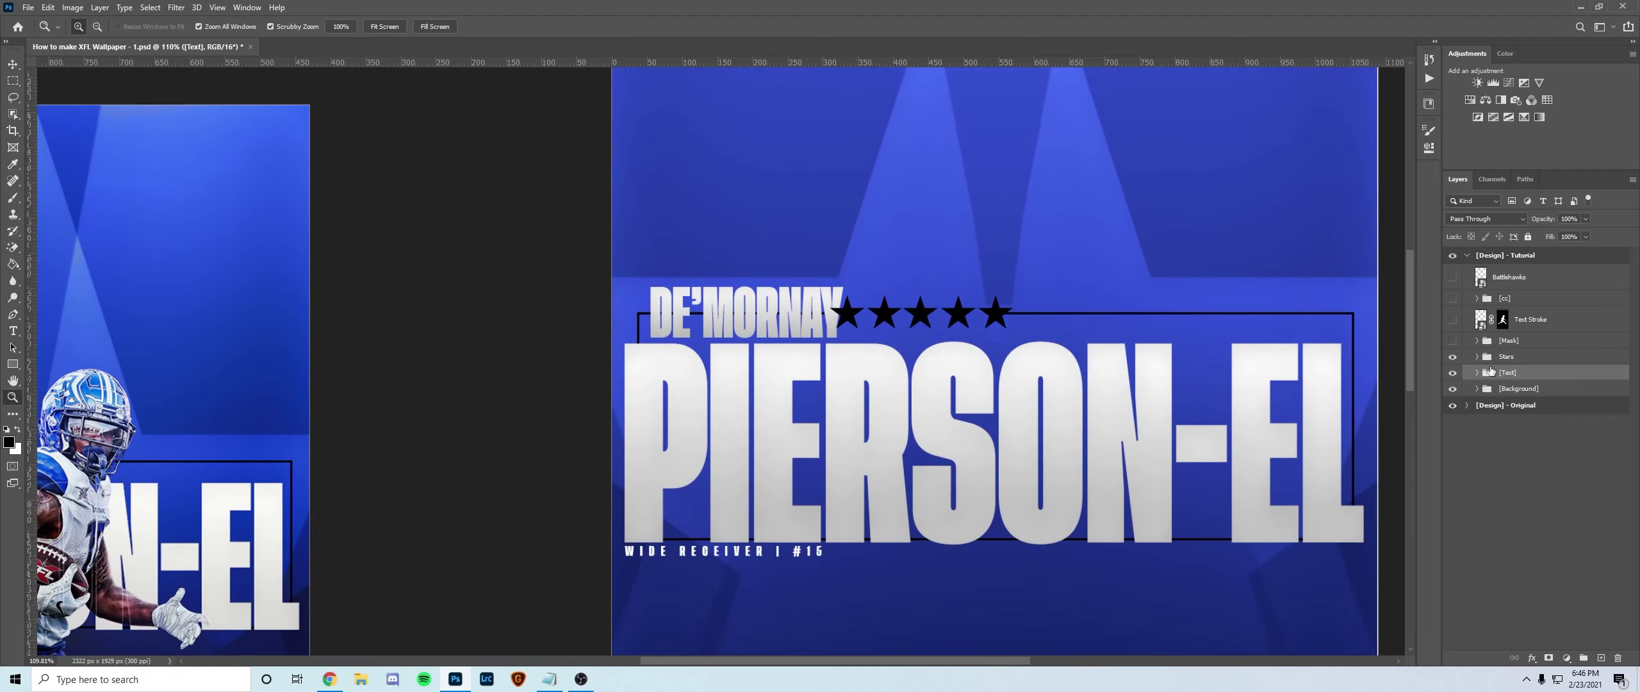
click(1476, 357)
click(1543, 385)
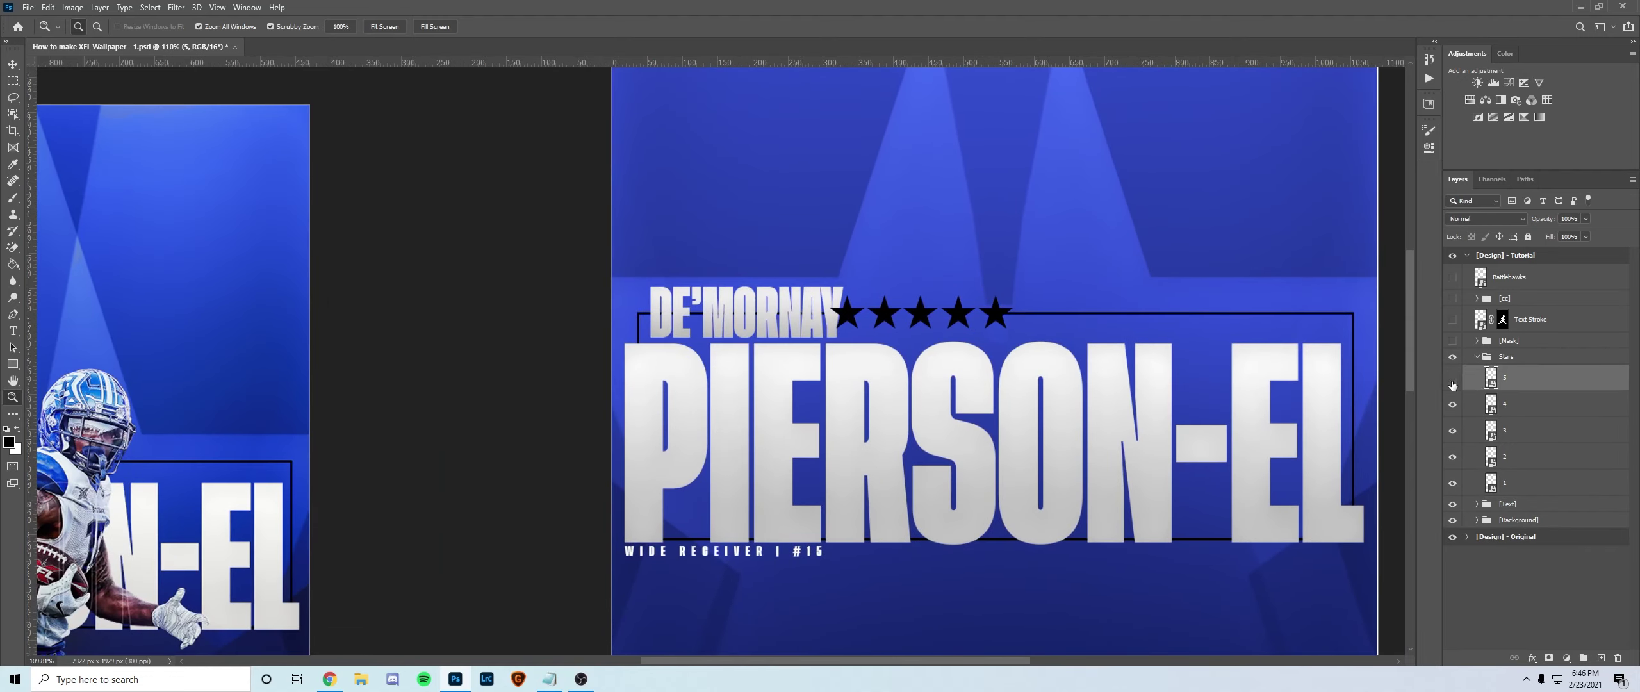
drag(1453, 484, 1453, 380)
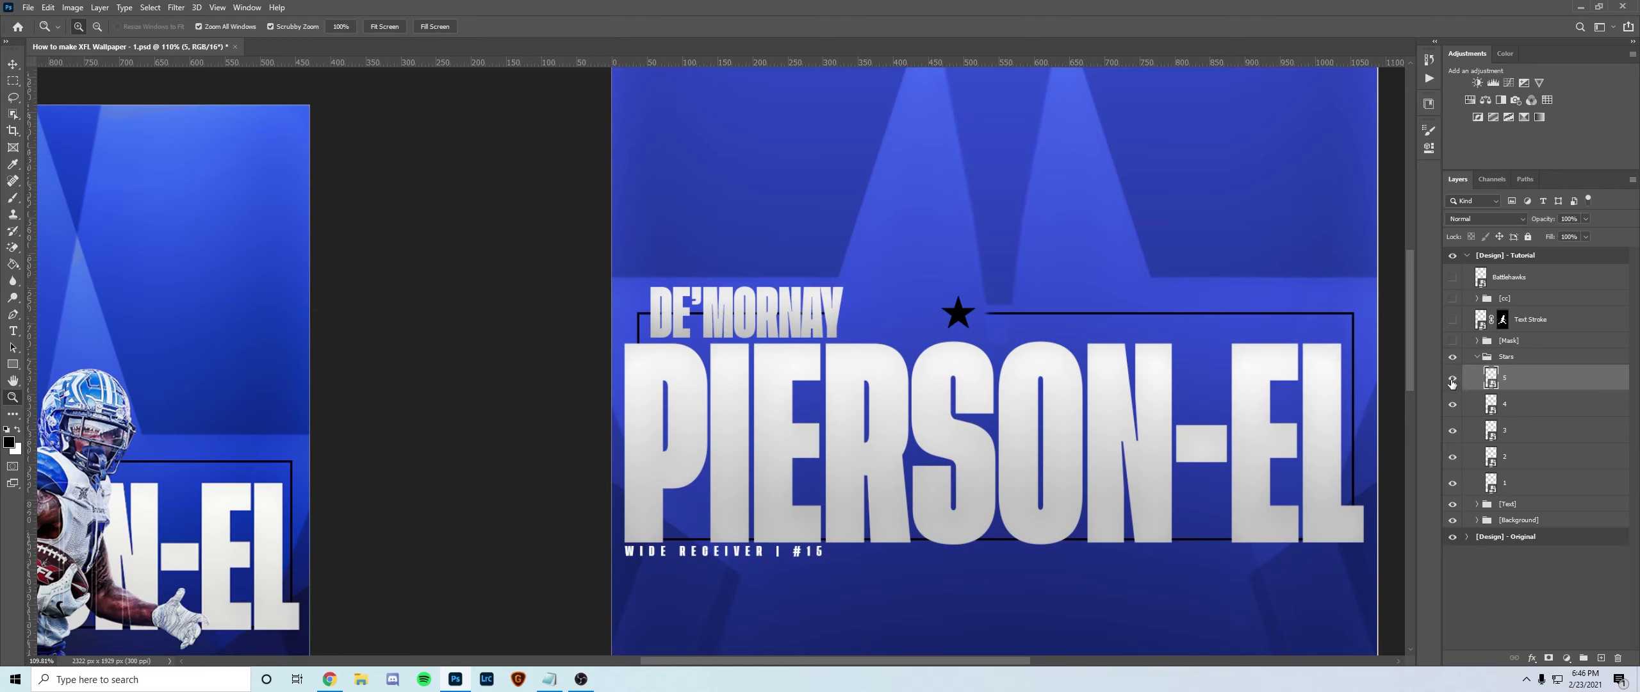
click(1477, 357)
Show the player cutout, expand [Mask], and hide the W, B, L and D grading layers.
click(1536, 346)
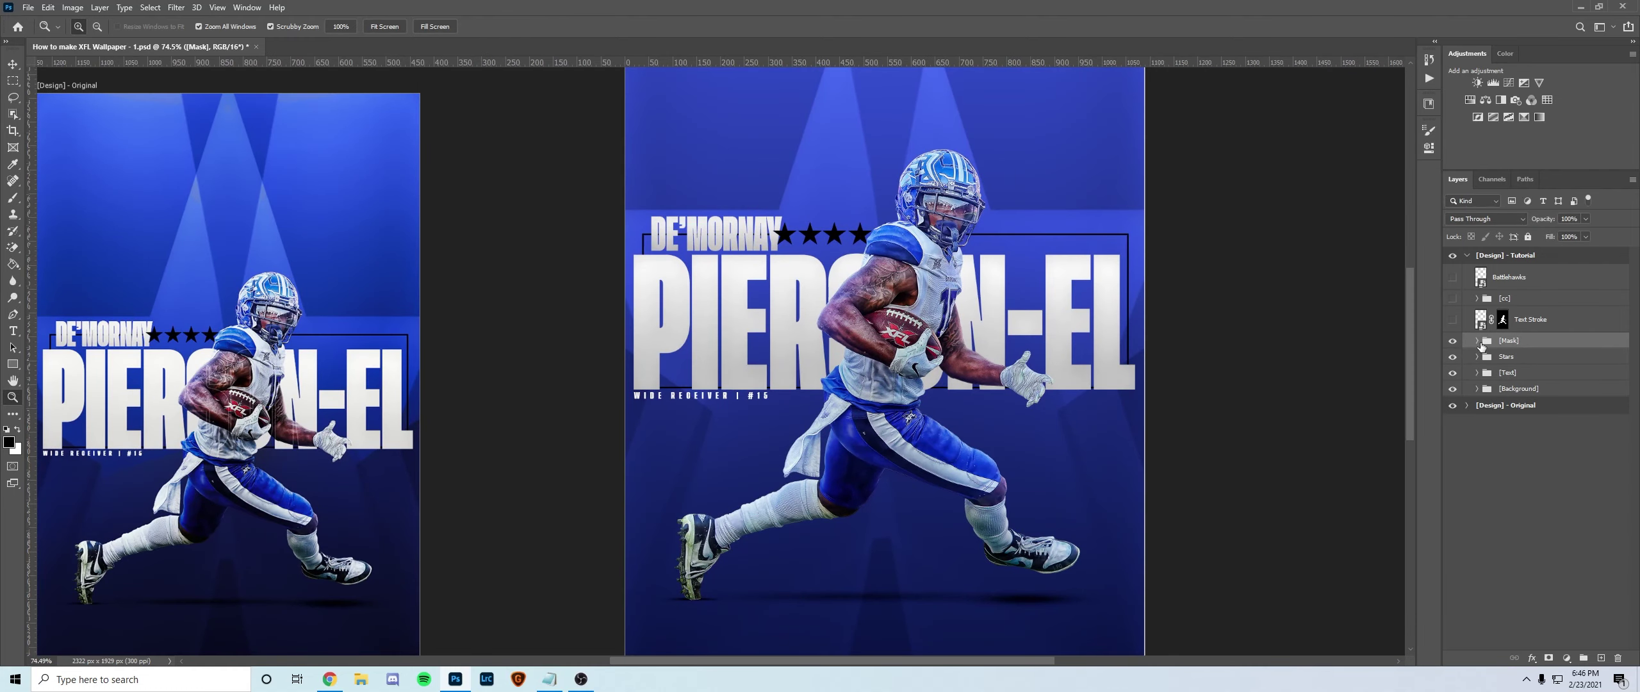
click(1477, 341)
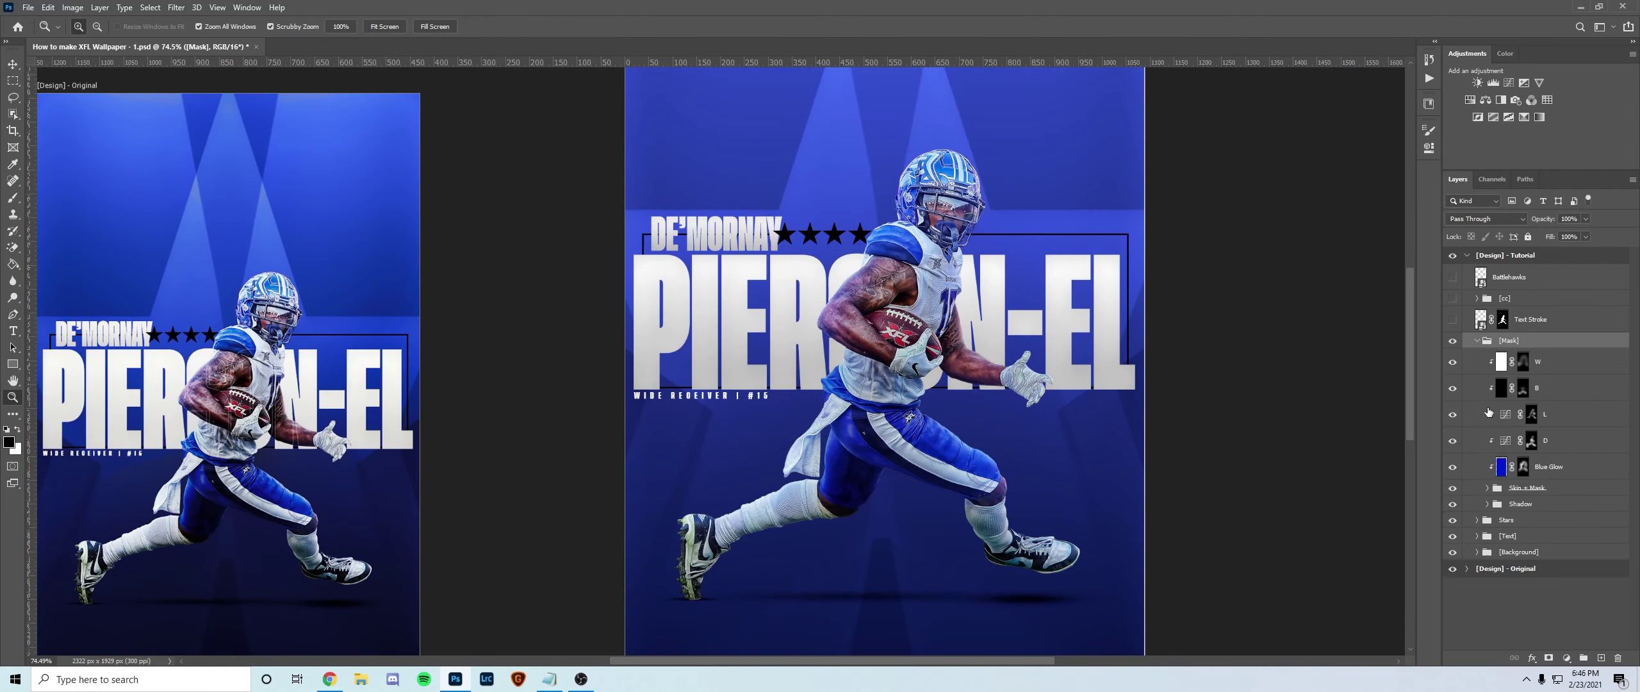
drag(1454, 375, 1454, 449)
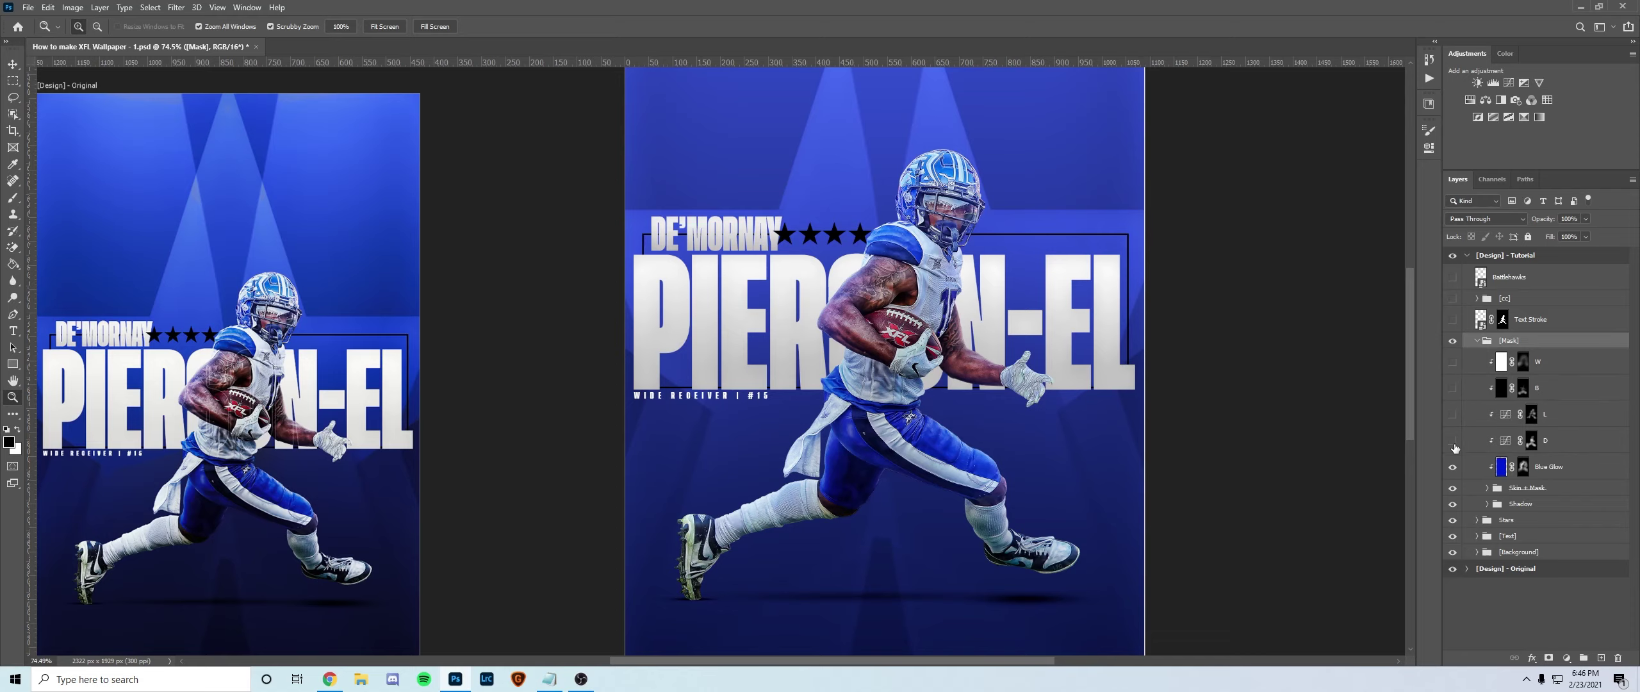
click(1452, 491)
scroll(915, 491, down, 3)
mouse_move(926, 485)
mouse_down()
mouse_move(946, 480)
mouse_move(922, 476)
mouse_up()
scroll(933, 397, up, 2)
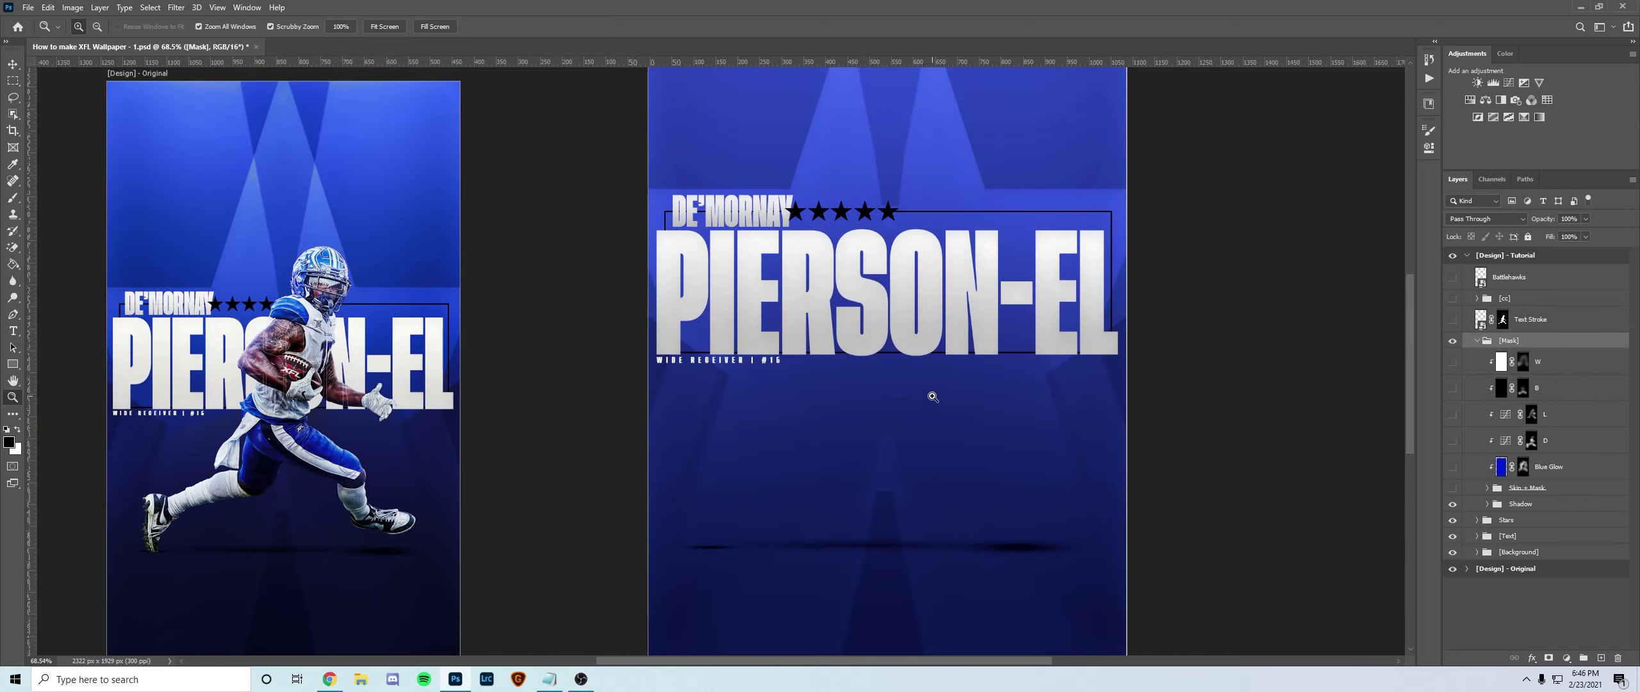
Show the Skin + Mask group, inspect its Skin and Mask layers, and turn on Blue Glow.
click(1453, 487)
click(1486, 487)
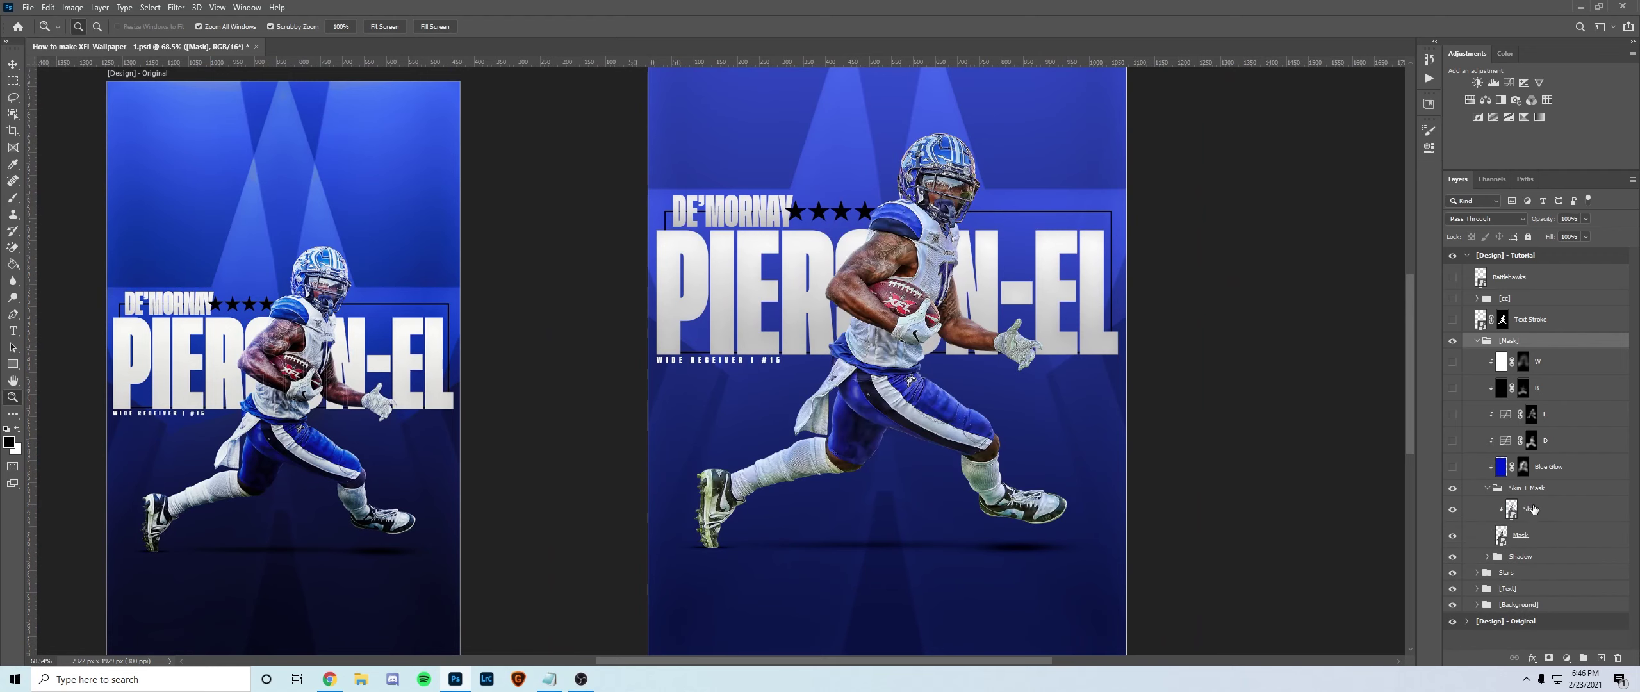
click(1533, 508)
click(1538, 539)
click(1536, 510)
click(1488, 489)
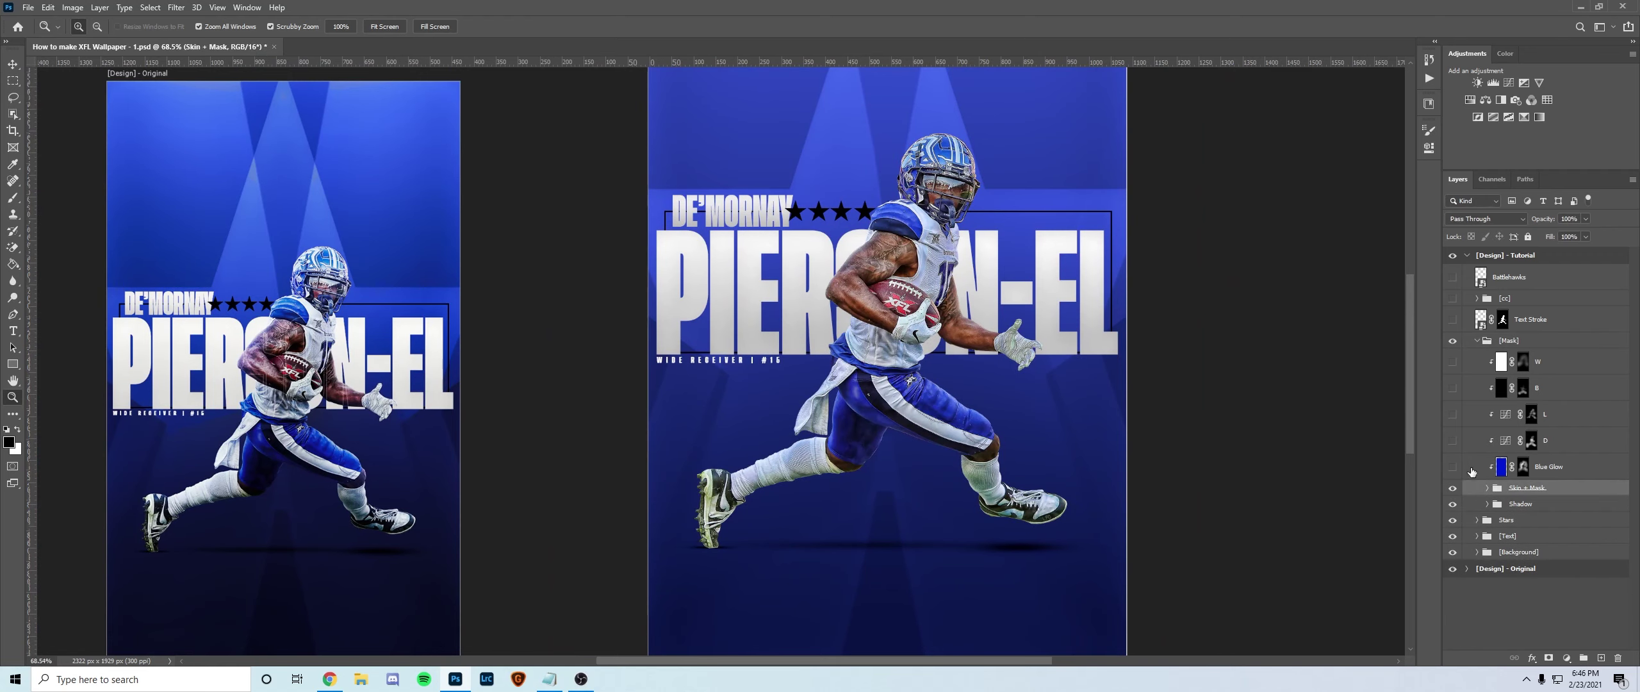
click(1453, 467)
scroll(1050, 333, up, 2)
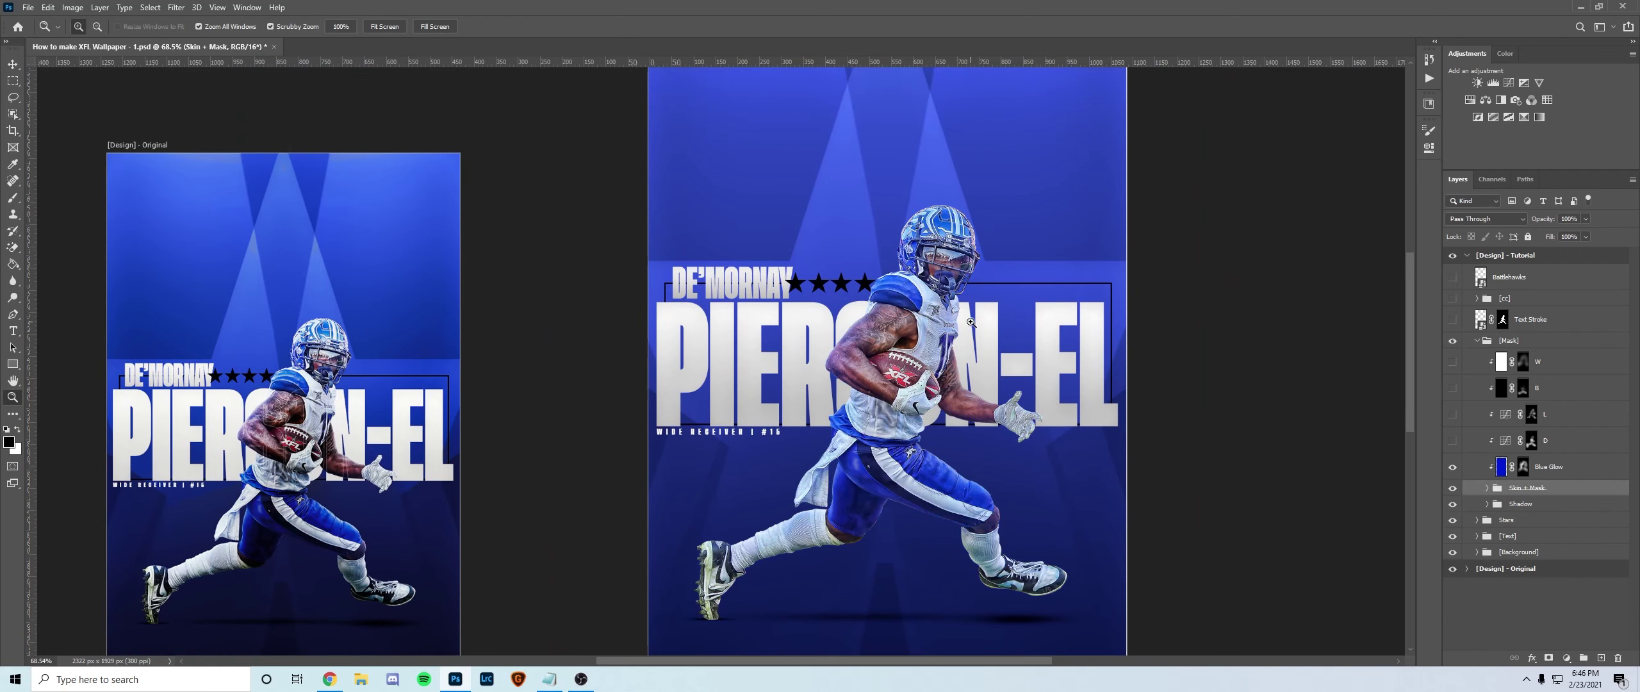
click(1513, 466)
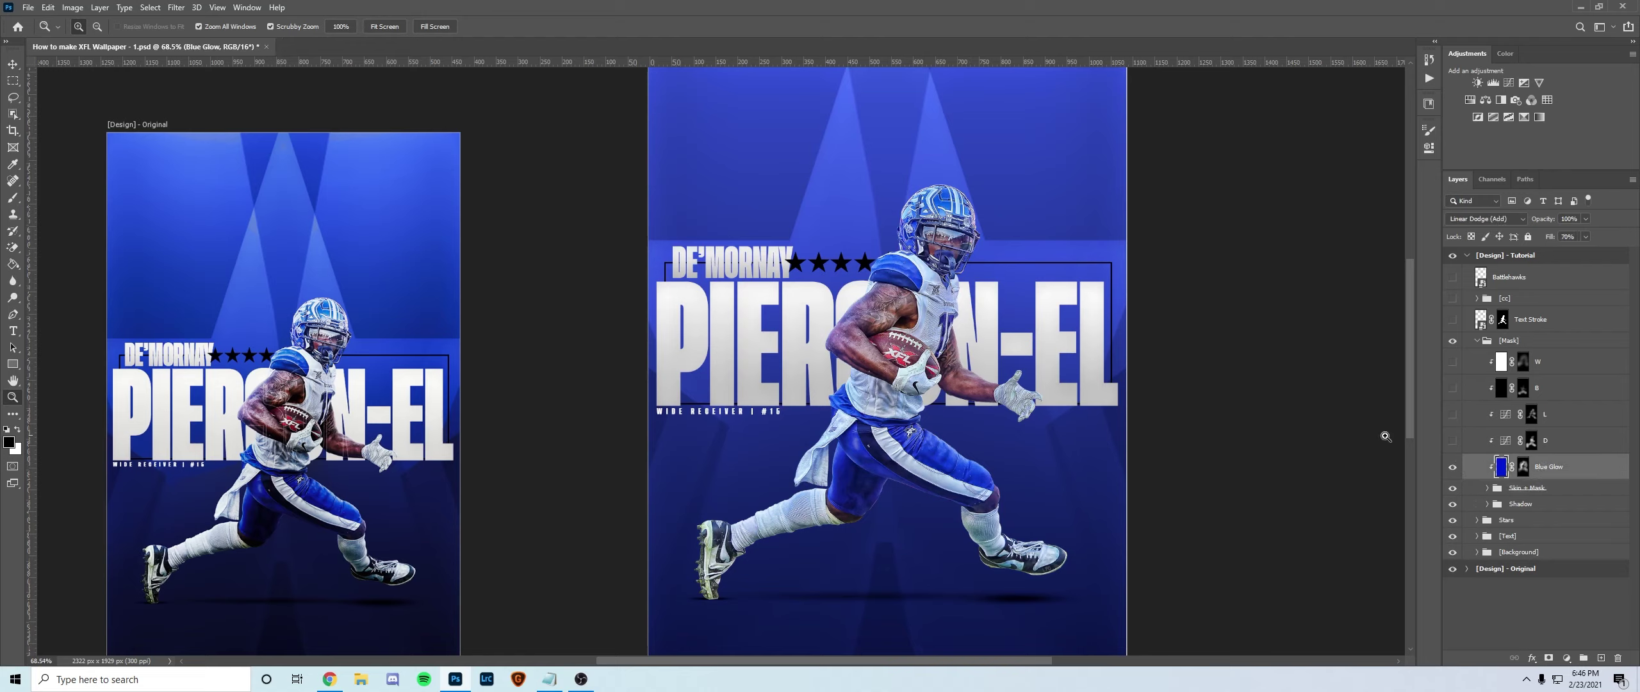
Sample the helmet's blue and test a Paint Bucket fill on a new layer, then remove it.
click(1452, 469)
key(i)
click(897, 264)
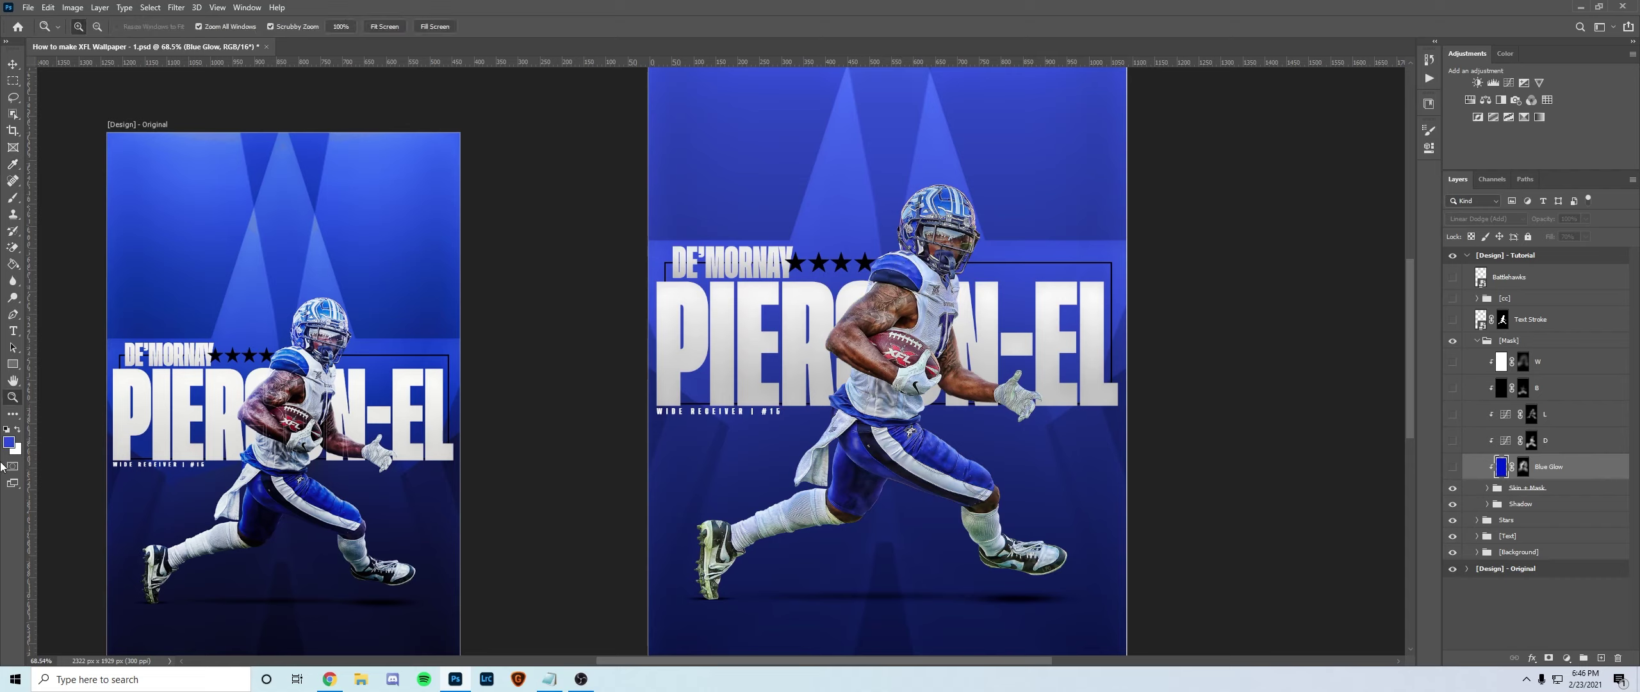
click(1452, 468)
key(g)
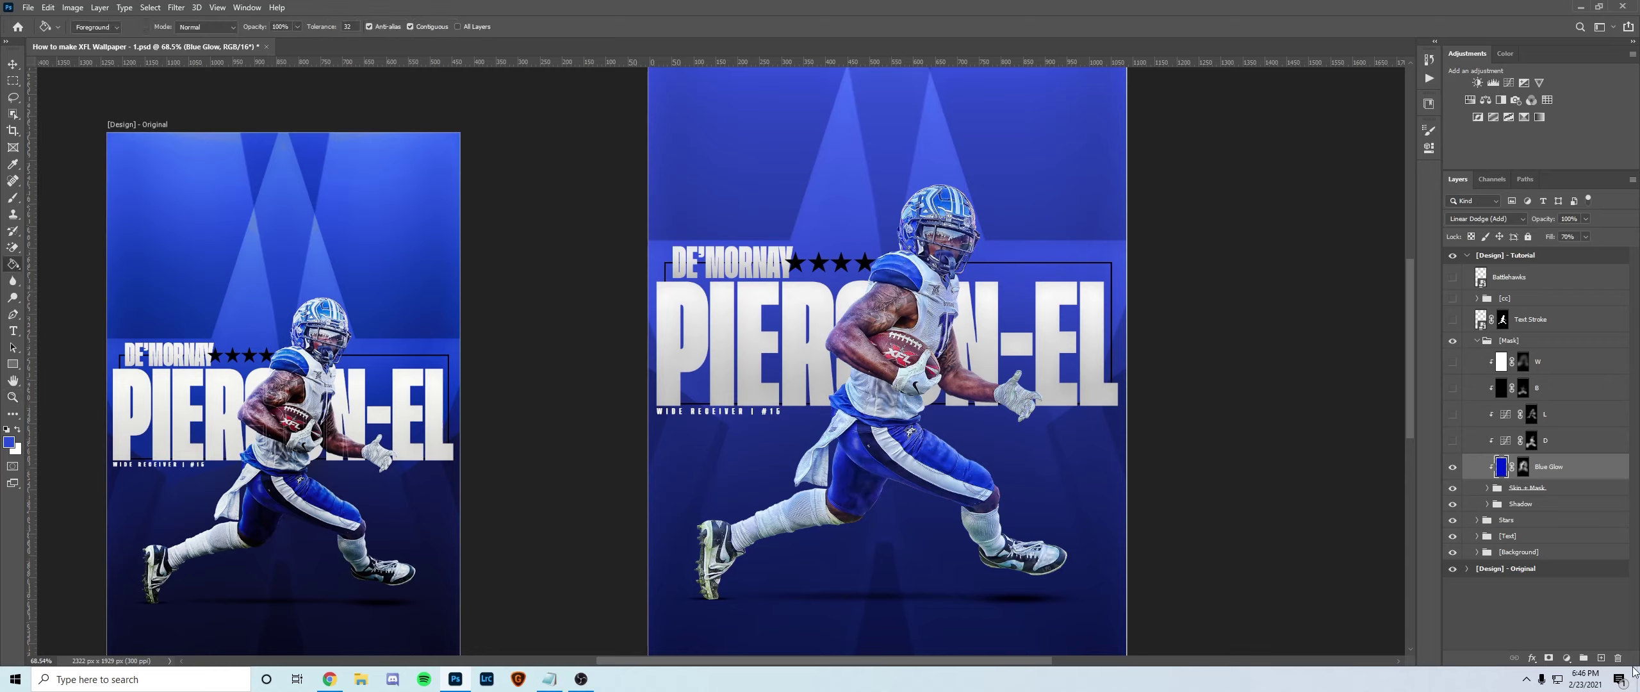
click(1600, 658)
click(1043, 420)
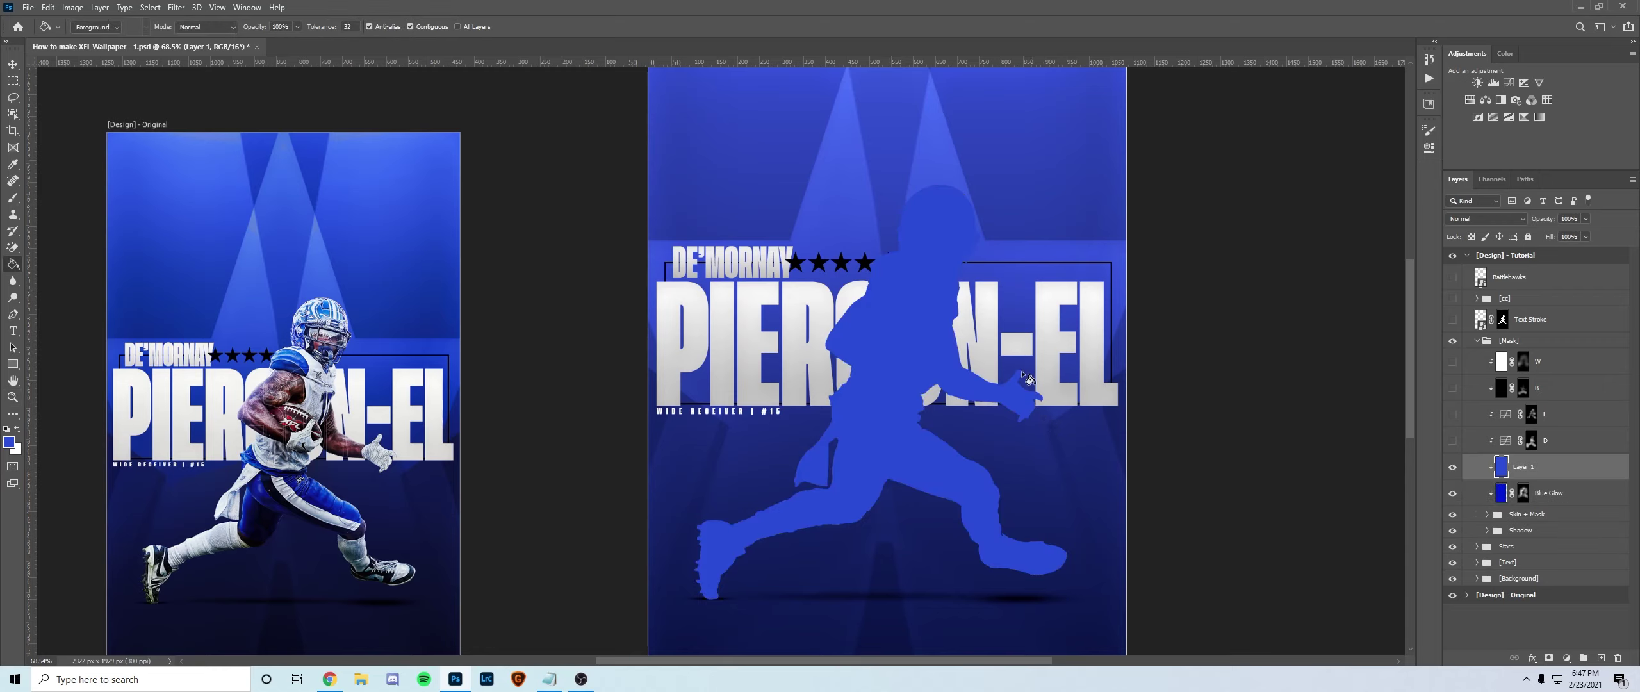
key(Delete)
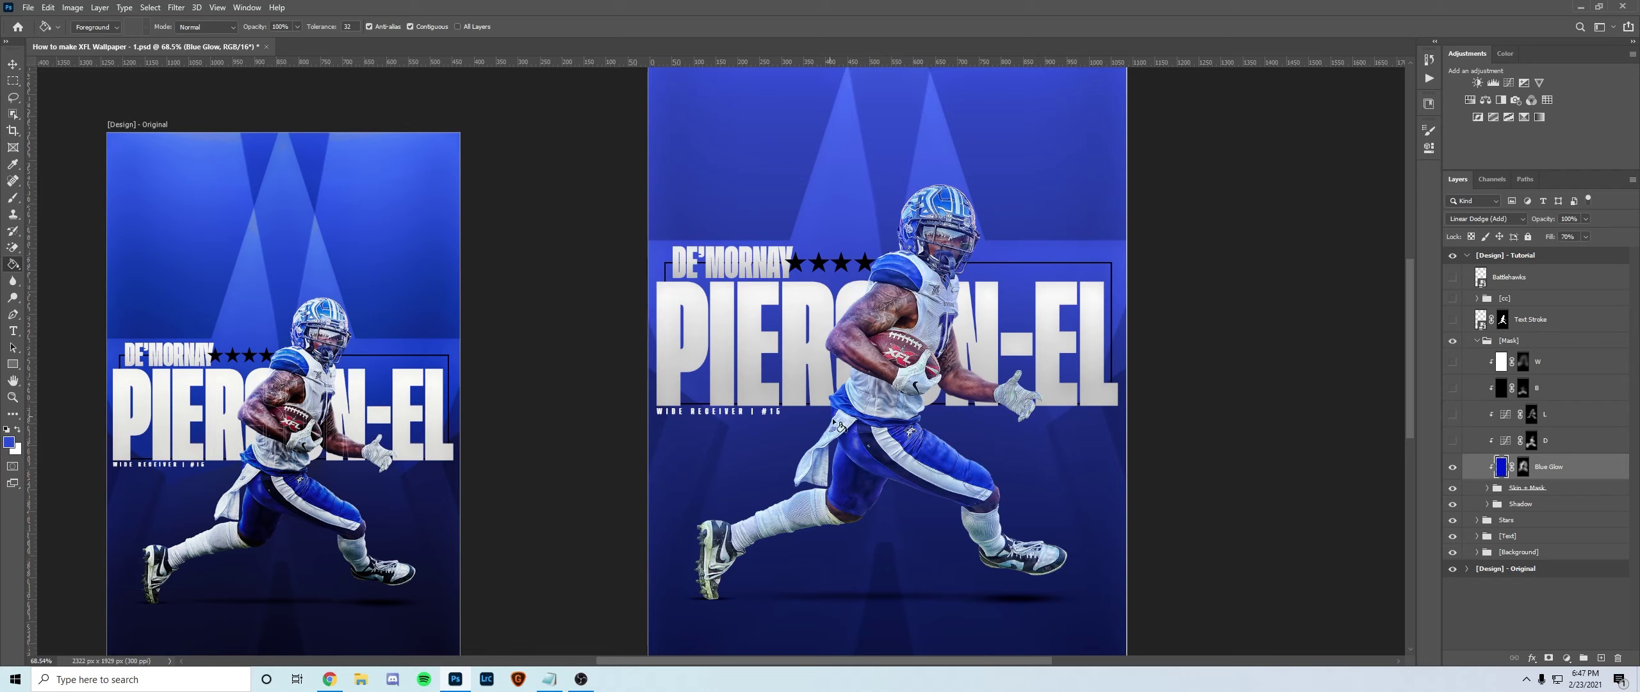
Compare Blue Glow on and off, then turn on the D, L and B grading layers.
click(1453, 466)
click(1453, 466)
mouse_move(1453, 444)
mouse_down()
mouse_move(1453, 365)
mouse_move(1453, 442)
mouse_up()
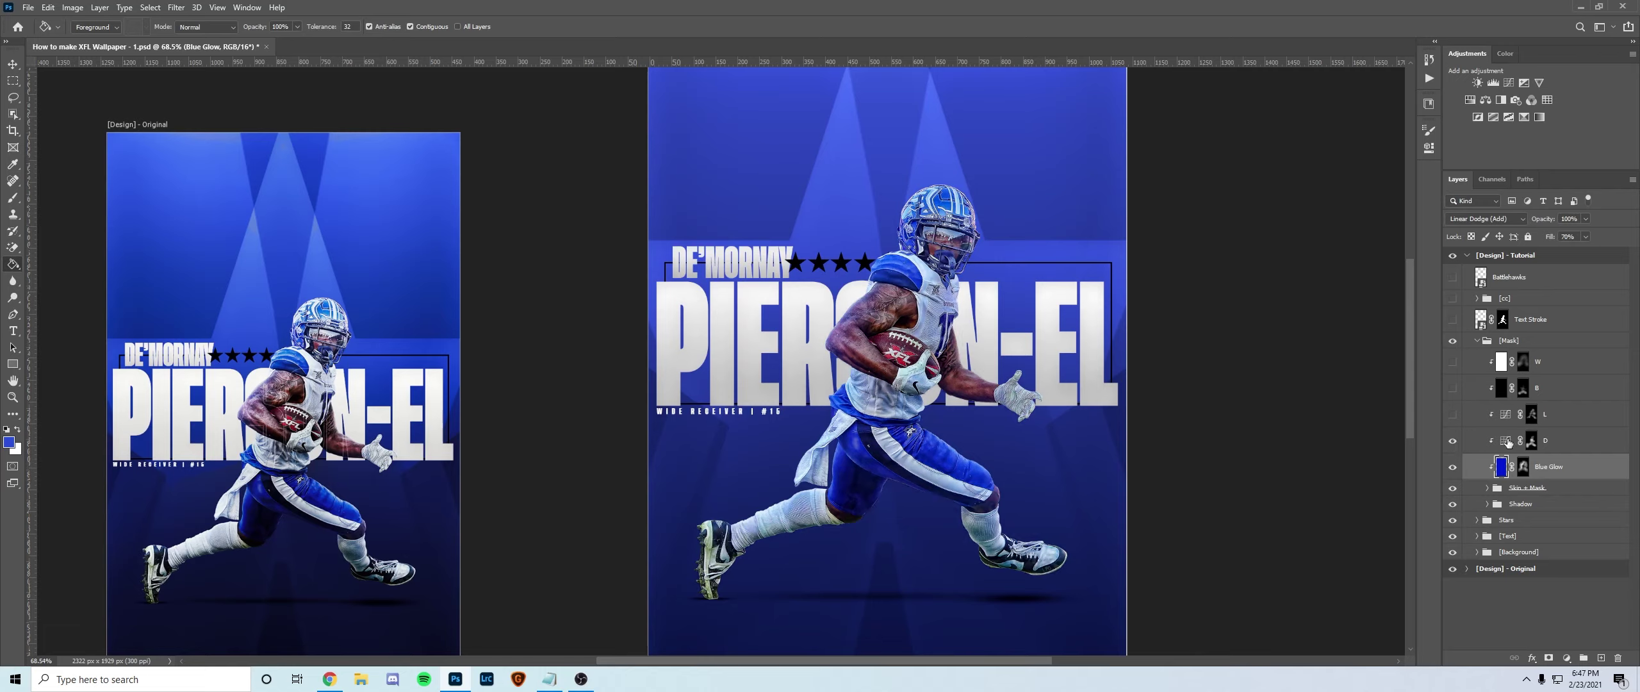
Open the D layer's Curves, toggle W, B and L to check W's Overlay, then collapse [Mask].
double_click(1530, 441)
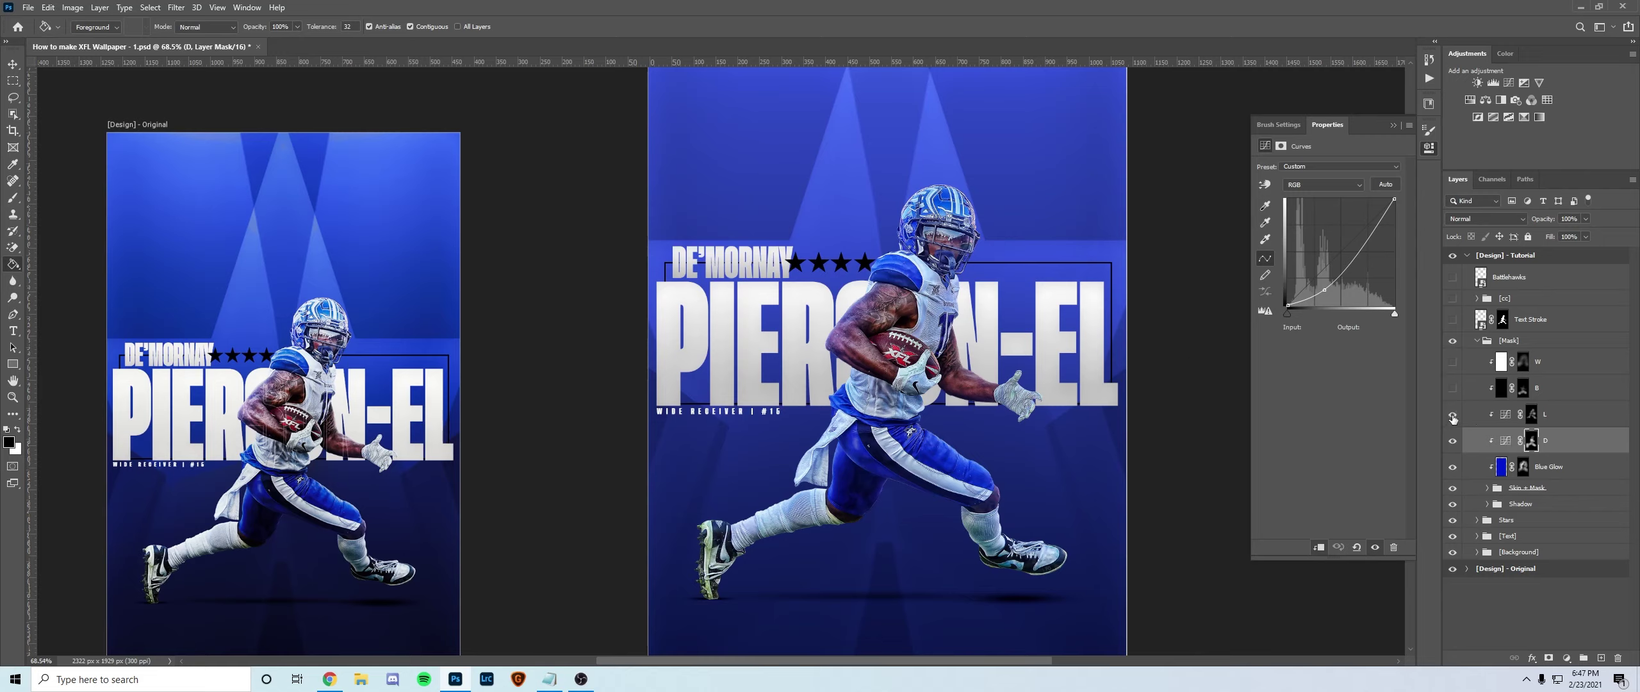
click(1453, 388)
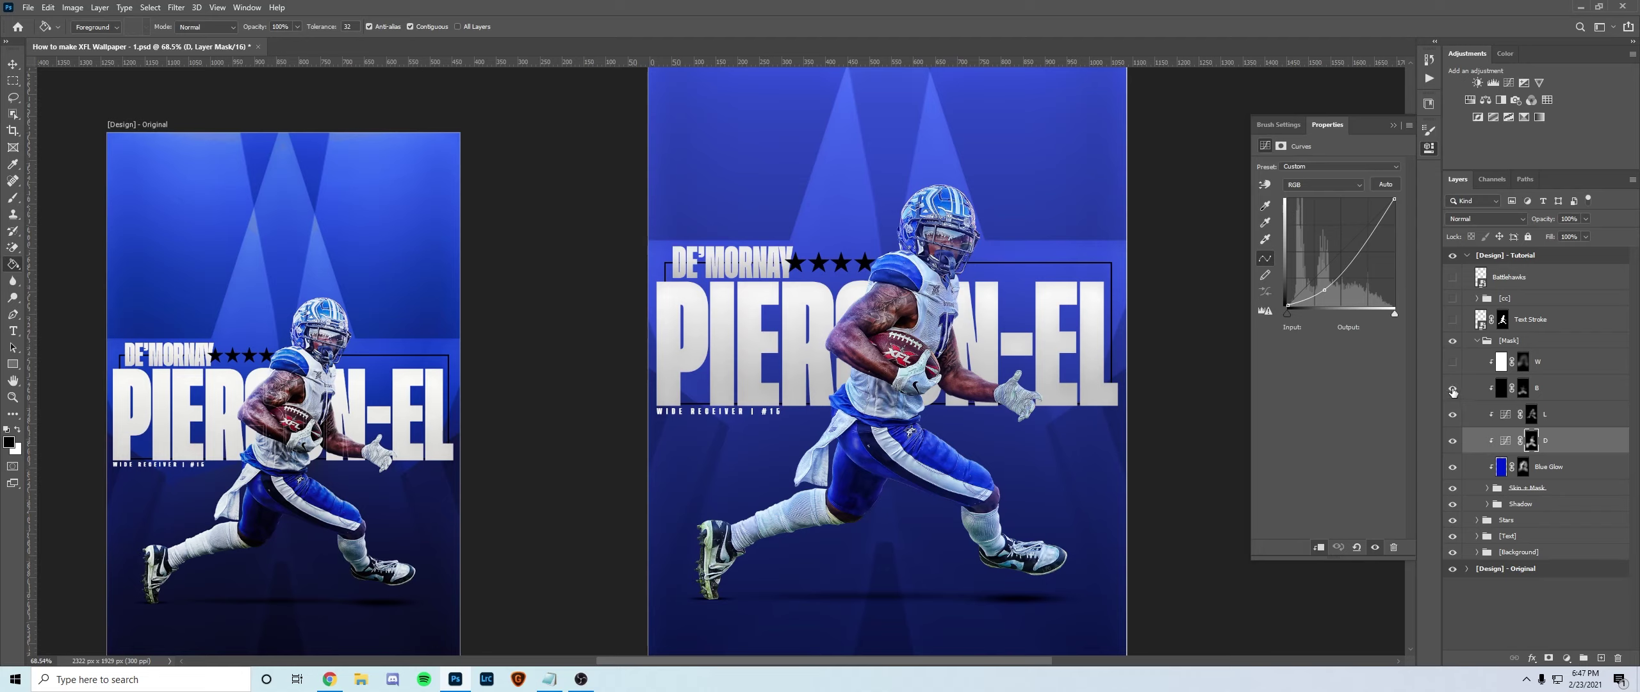
click(1452, 362)
click(1495, 389)
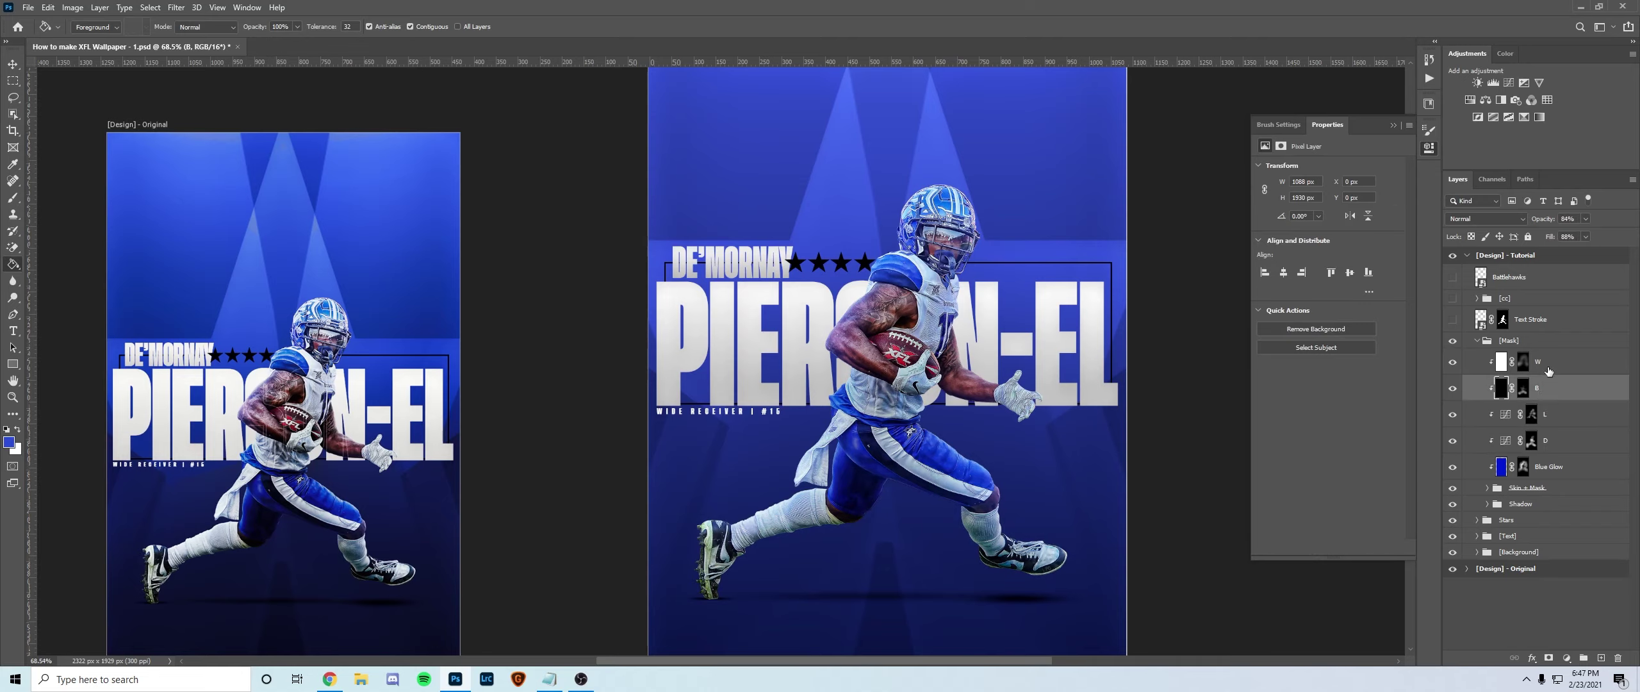
click(1523, 362)
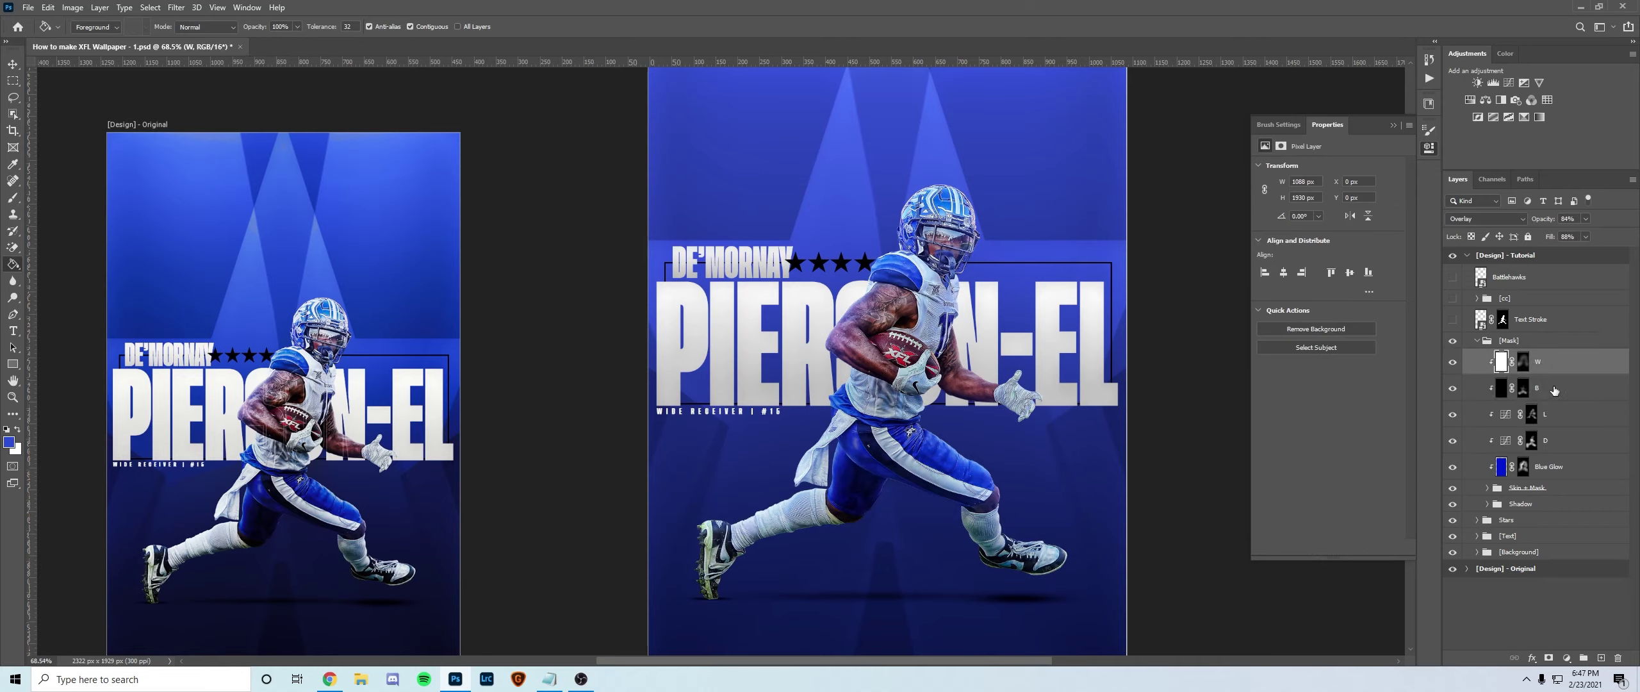
click(1452, 363)
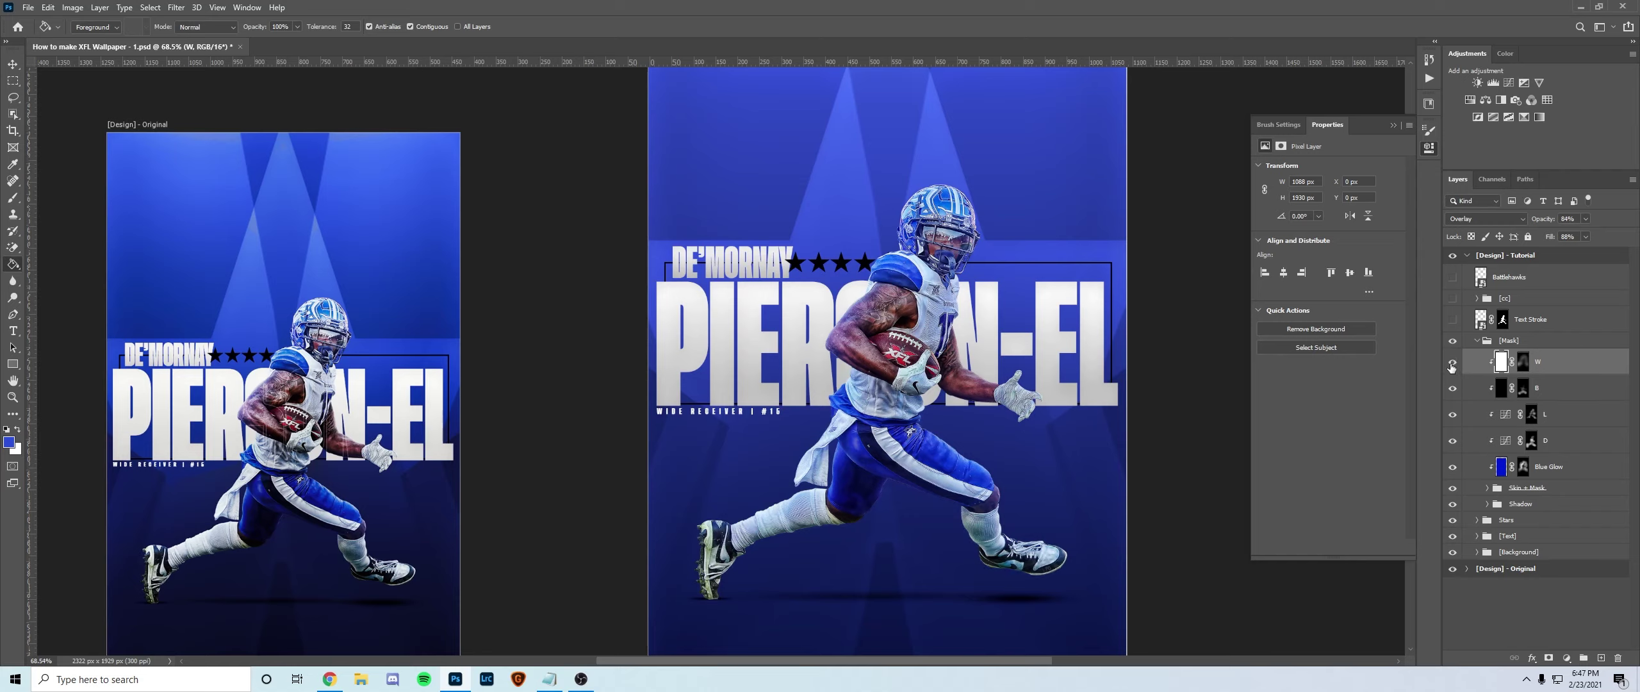
drag(1452, 368, 1453, 440)
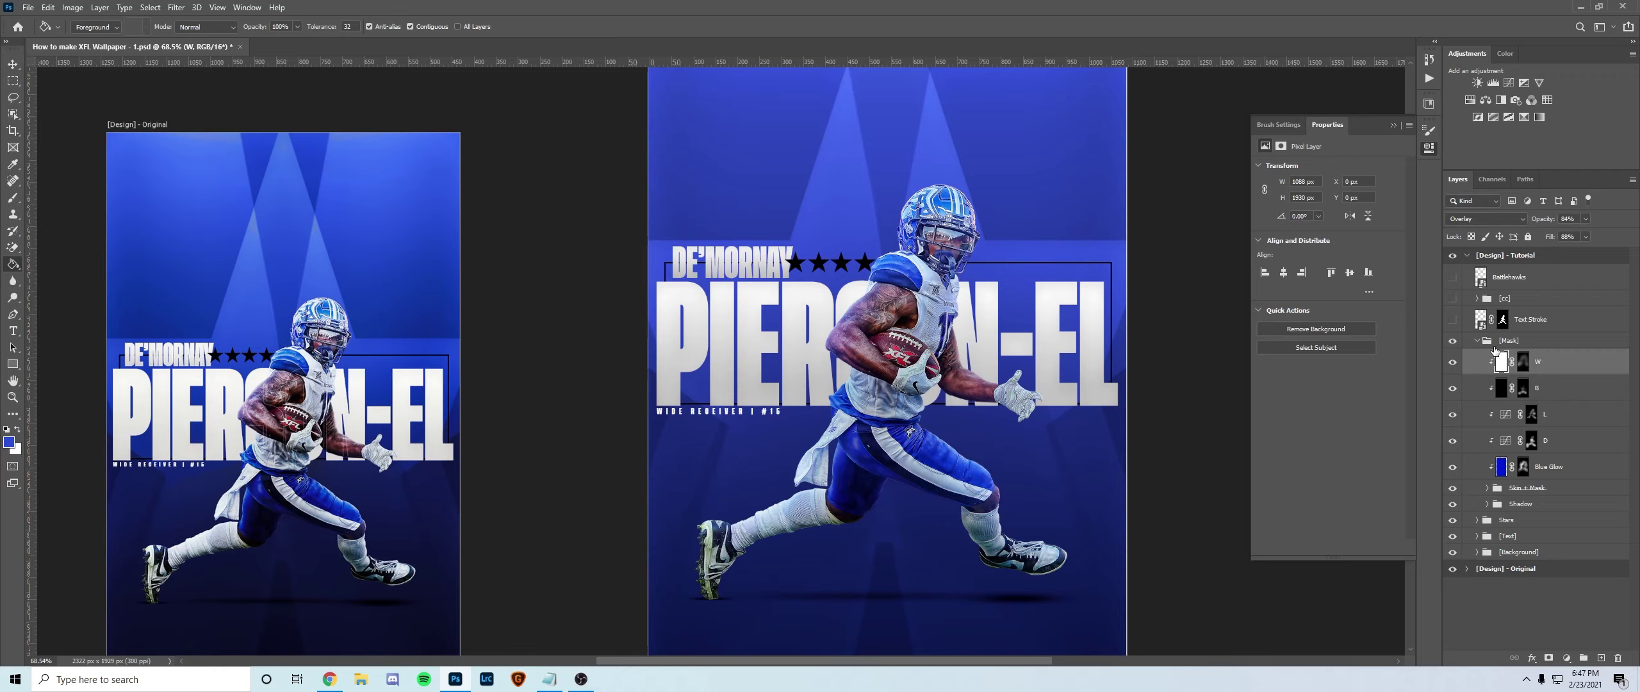
click(1476, 340)
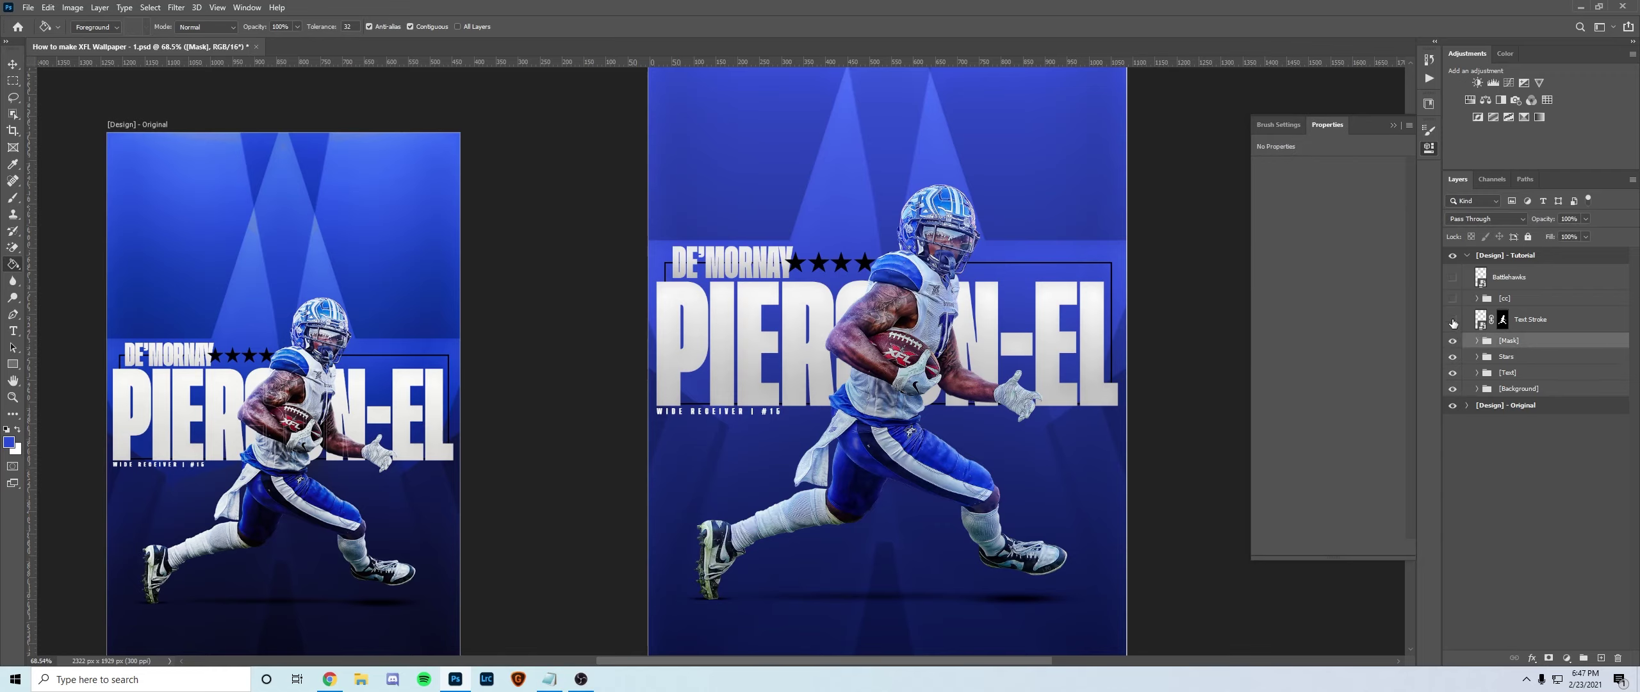
Merge the Pierson-El group into one layer and move it above the player layers.
key(z)
drag(888, 322, 880, 352)
click(1477, 373)
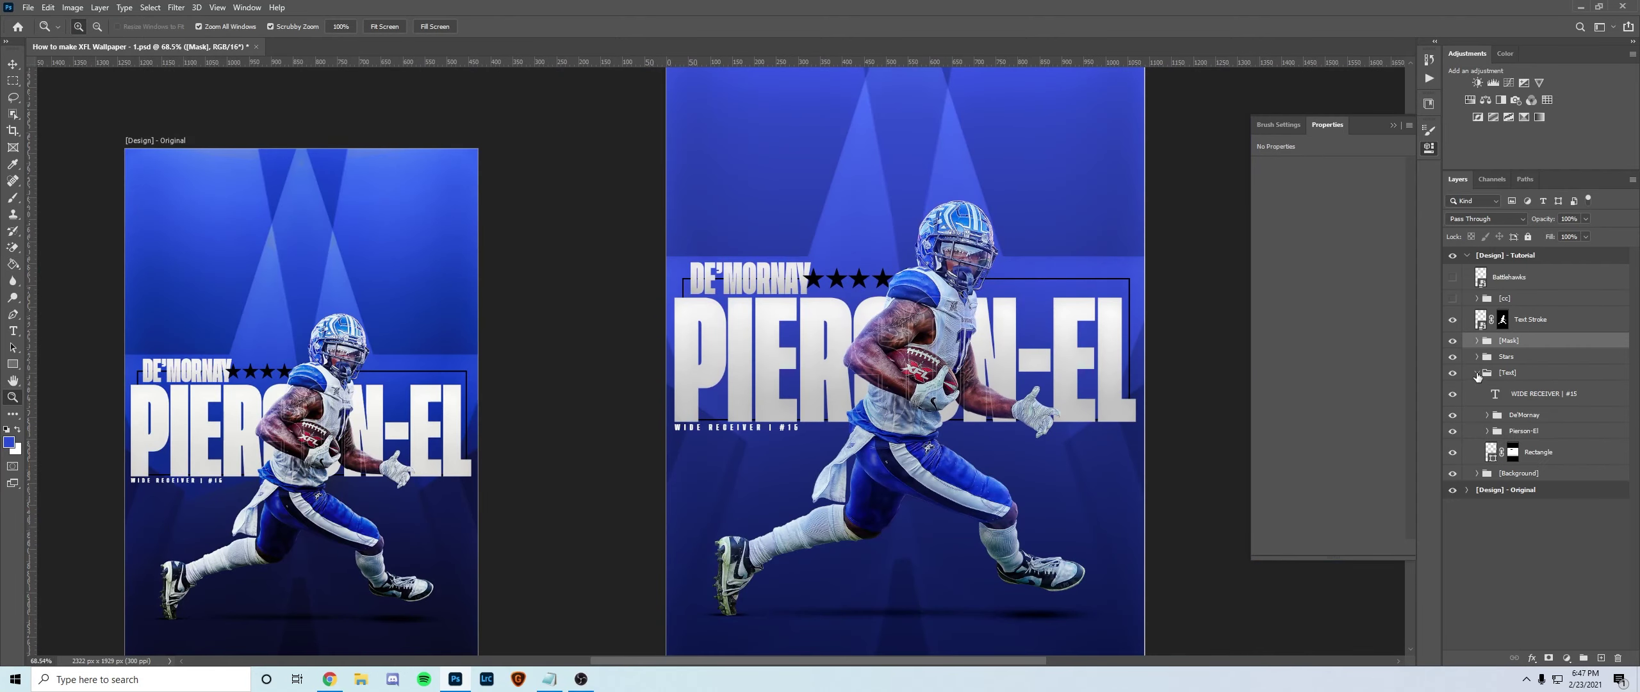
click(1516, 430)
right_click(1544, 433)
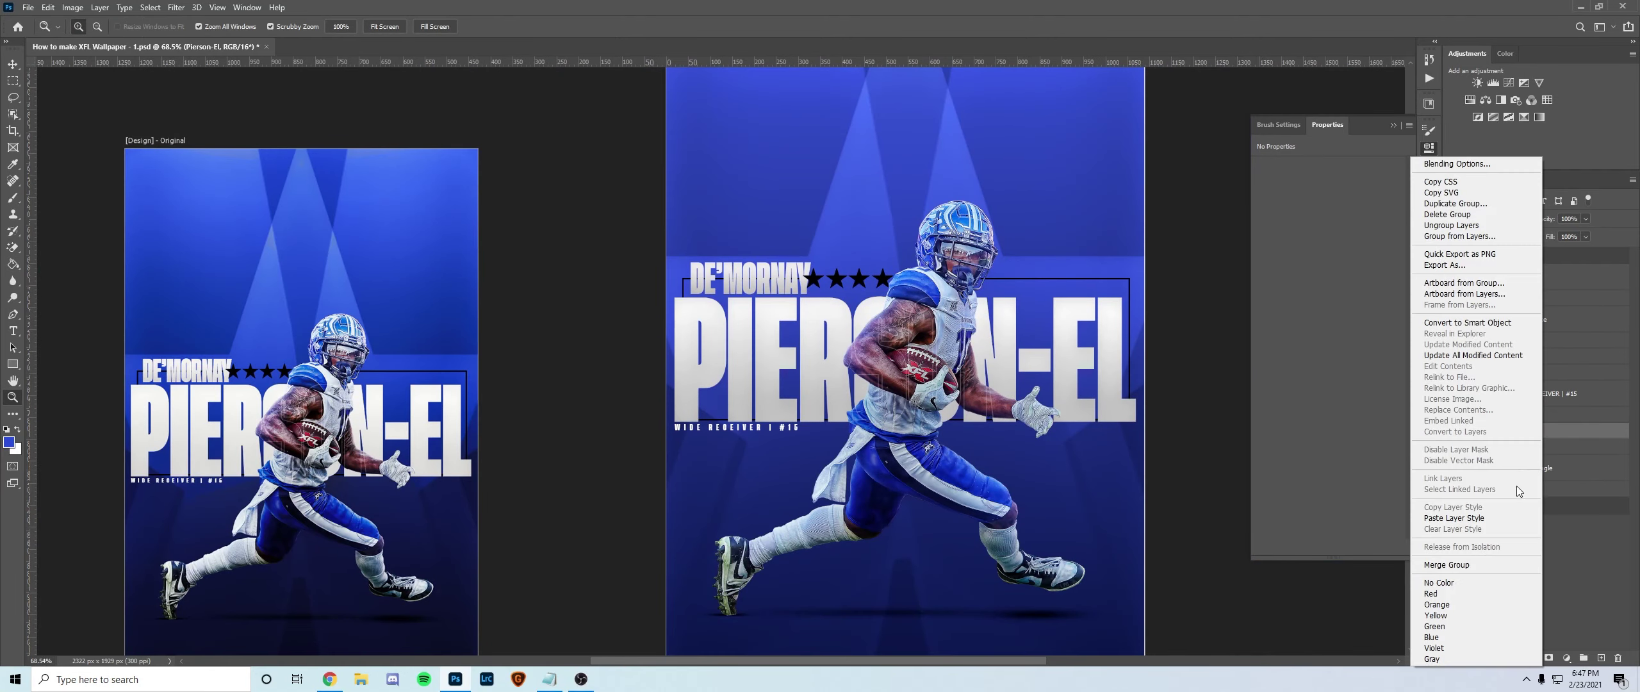
click(1446, 564)
drag(1540, 441, 1522, 334)
click(1477, 398)
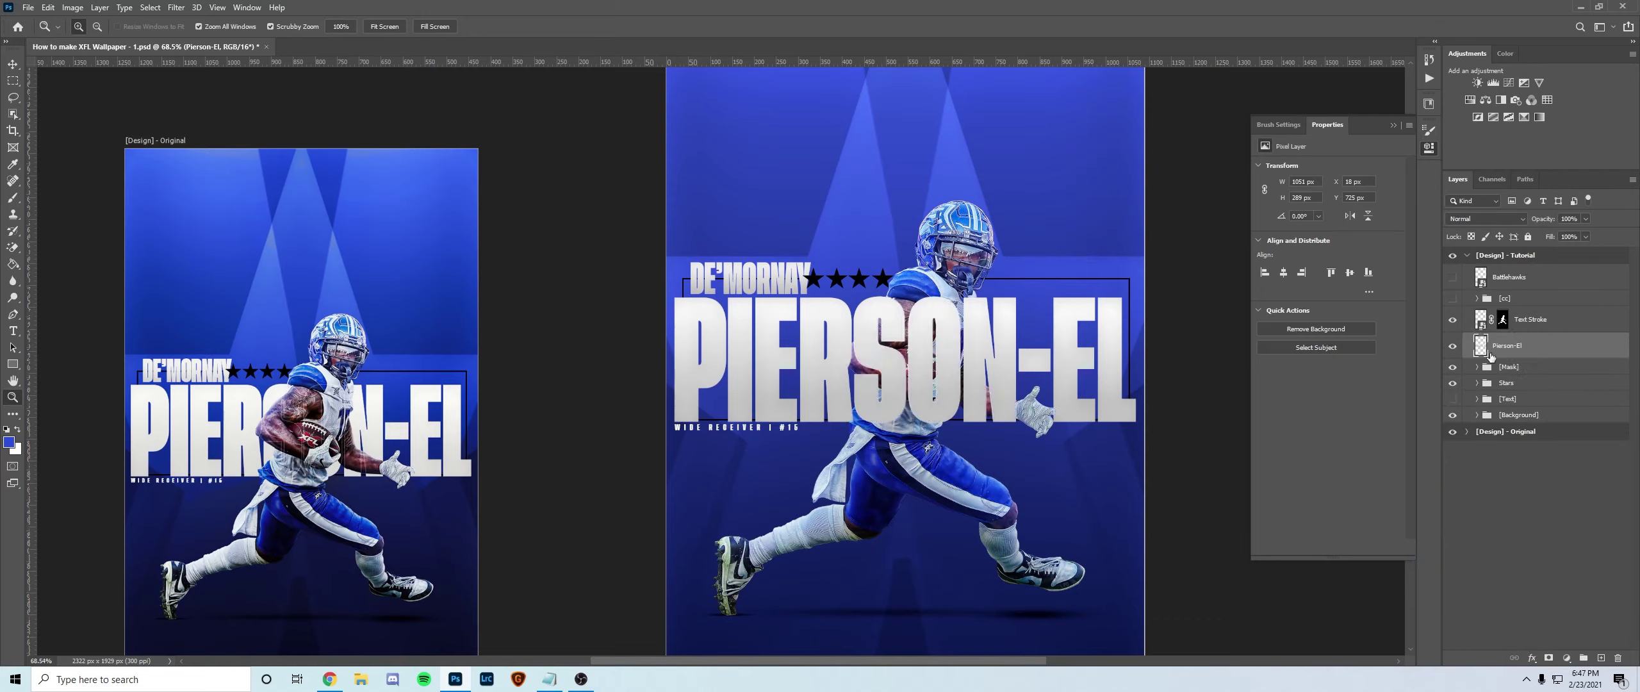
Turn on the Text group, zoom into PIERSON-EL, and hide it to compare with the player.
click(1452, 399)
drag(909, 348, 1422, 350)
click(1452, 348)
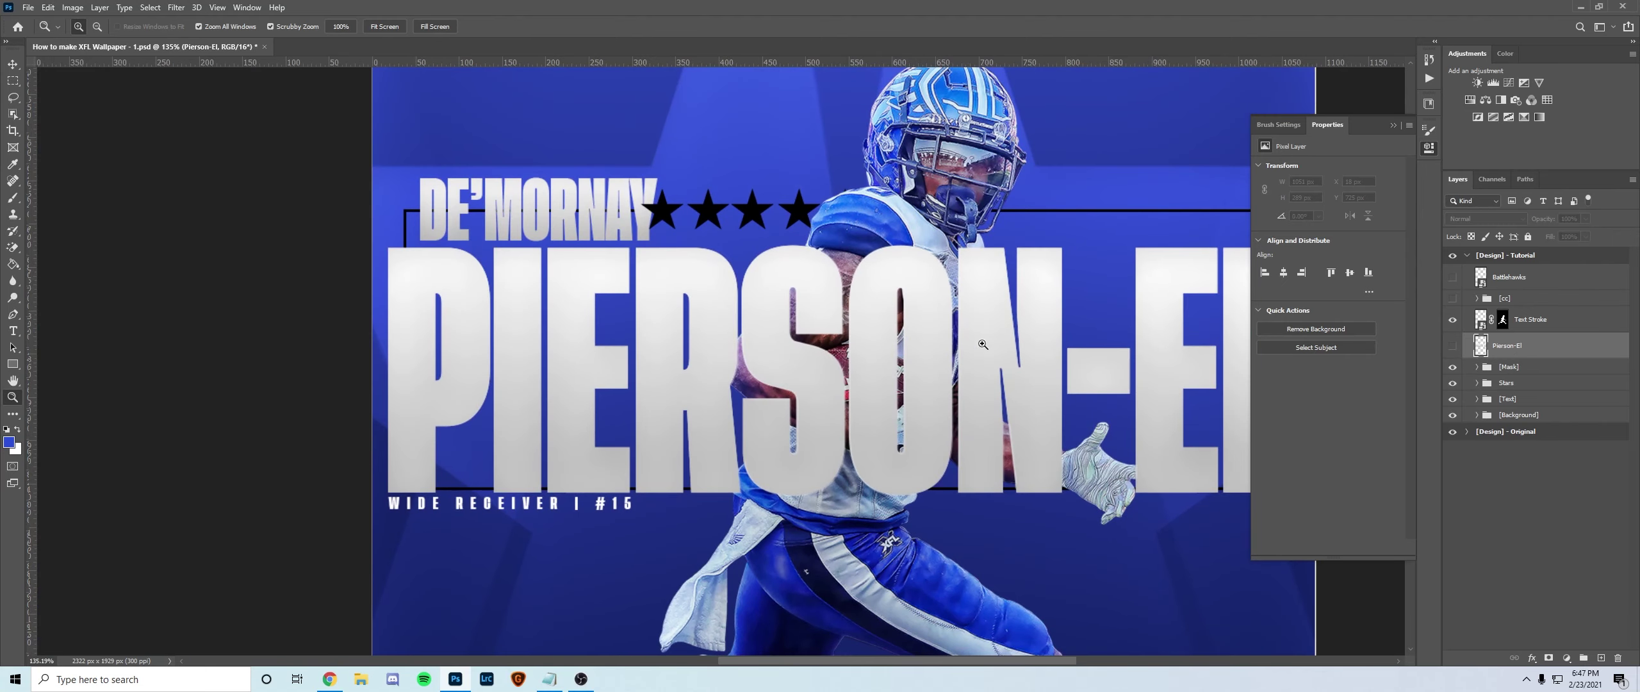
Give the Pierson-El text a white 1 px stroke in Blending Options.
click(1452, 348)
right_click(1534, 348)
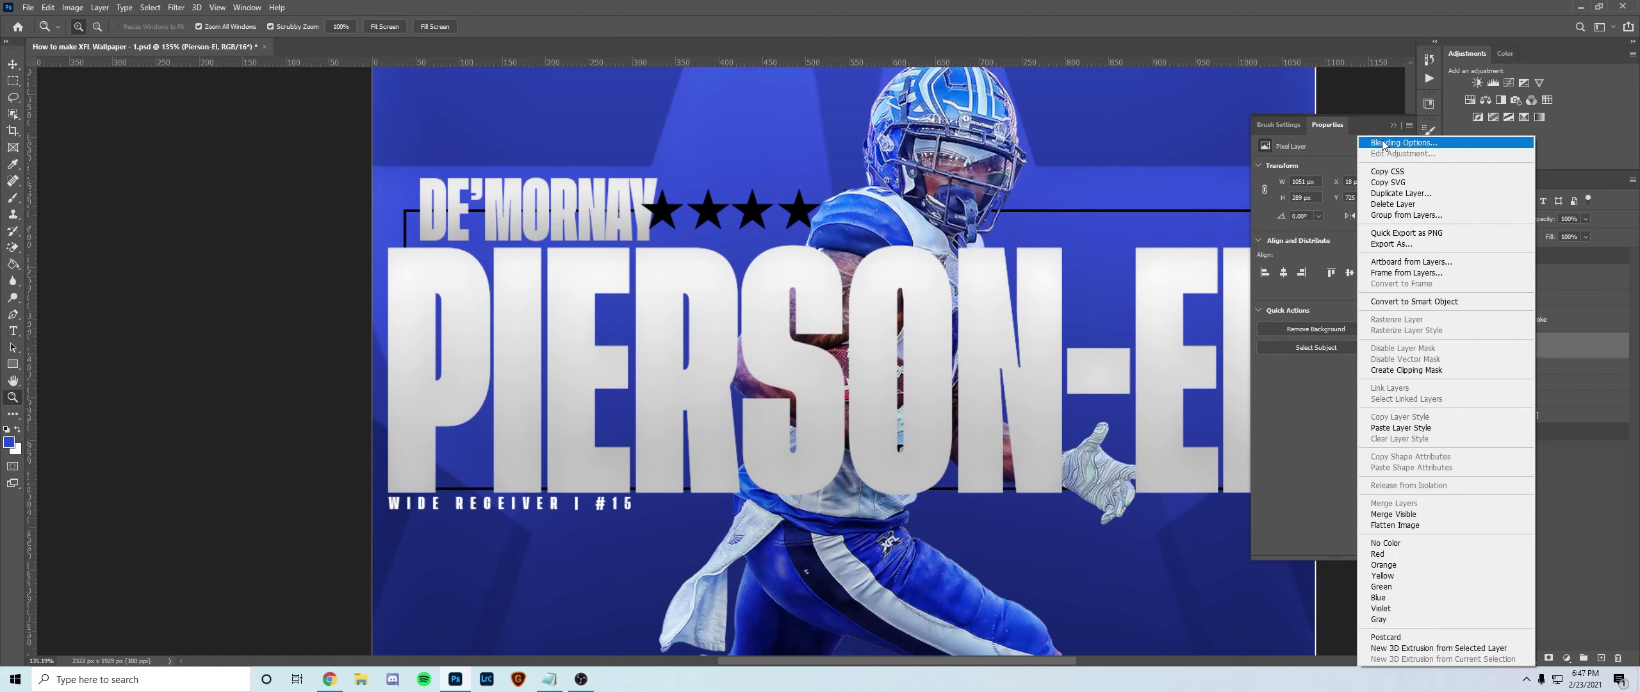
click(1383, 143)
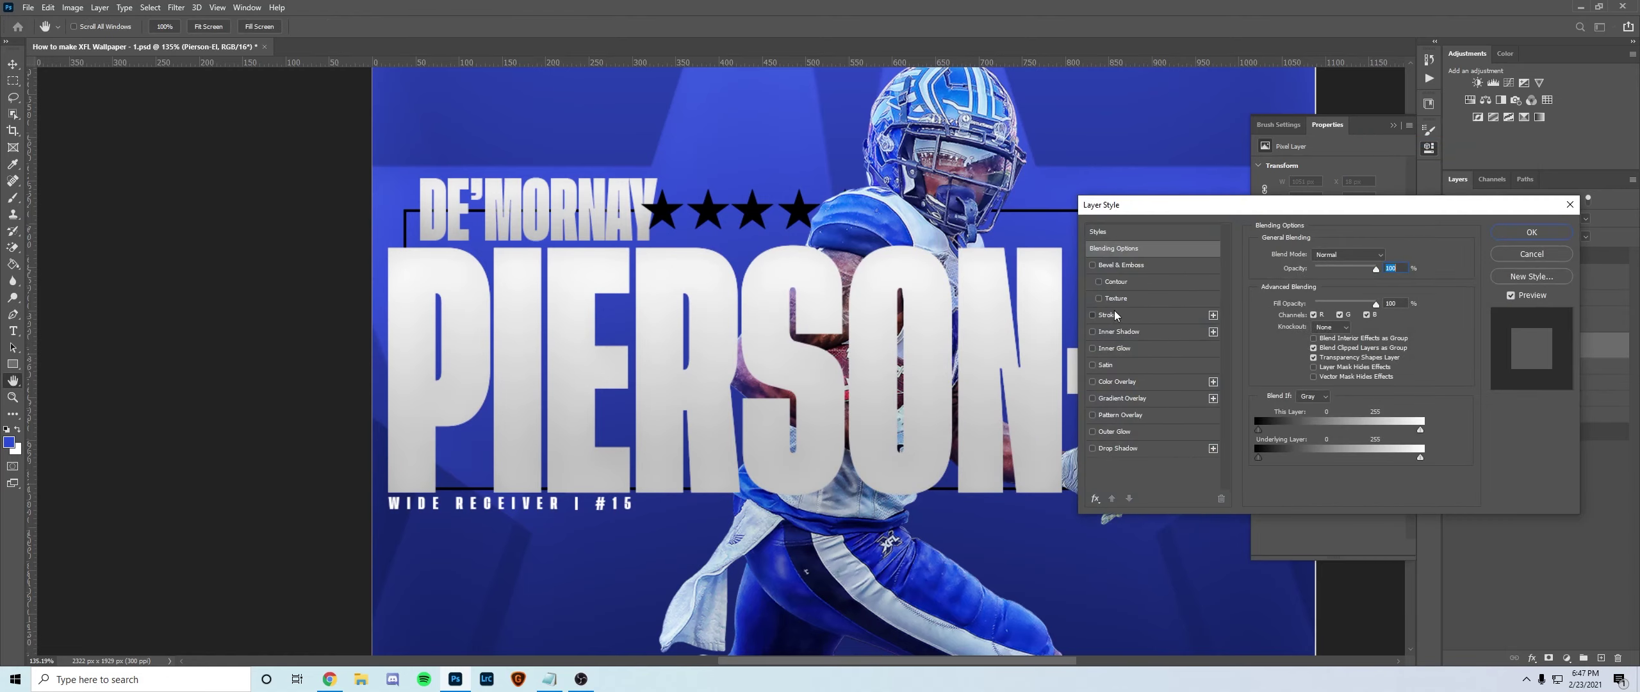
click(1115, 315)
click(1287, 348)
drag(175, 237, 63, 187)
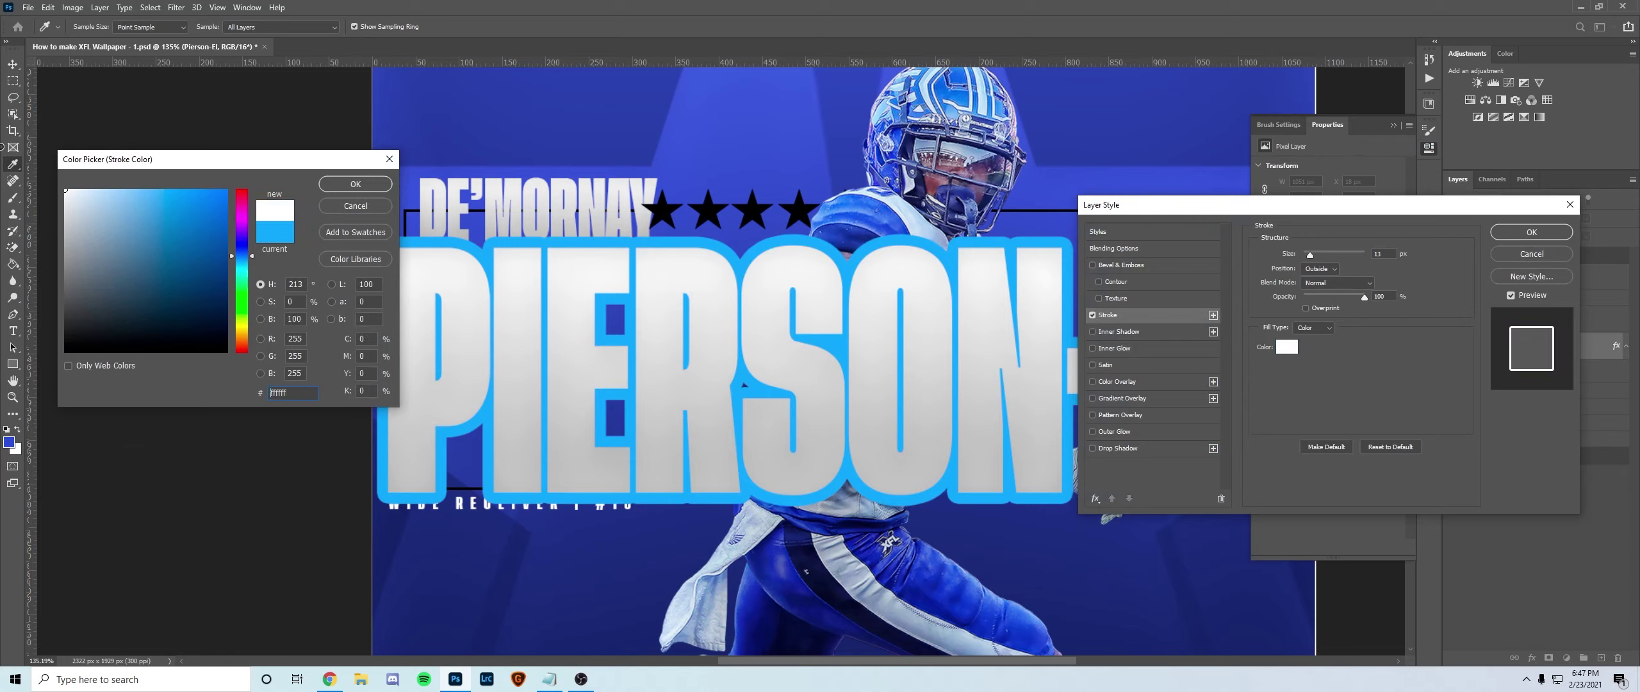
click(353, 183)
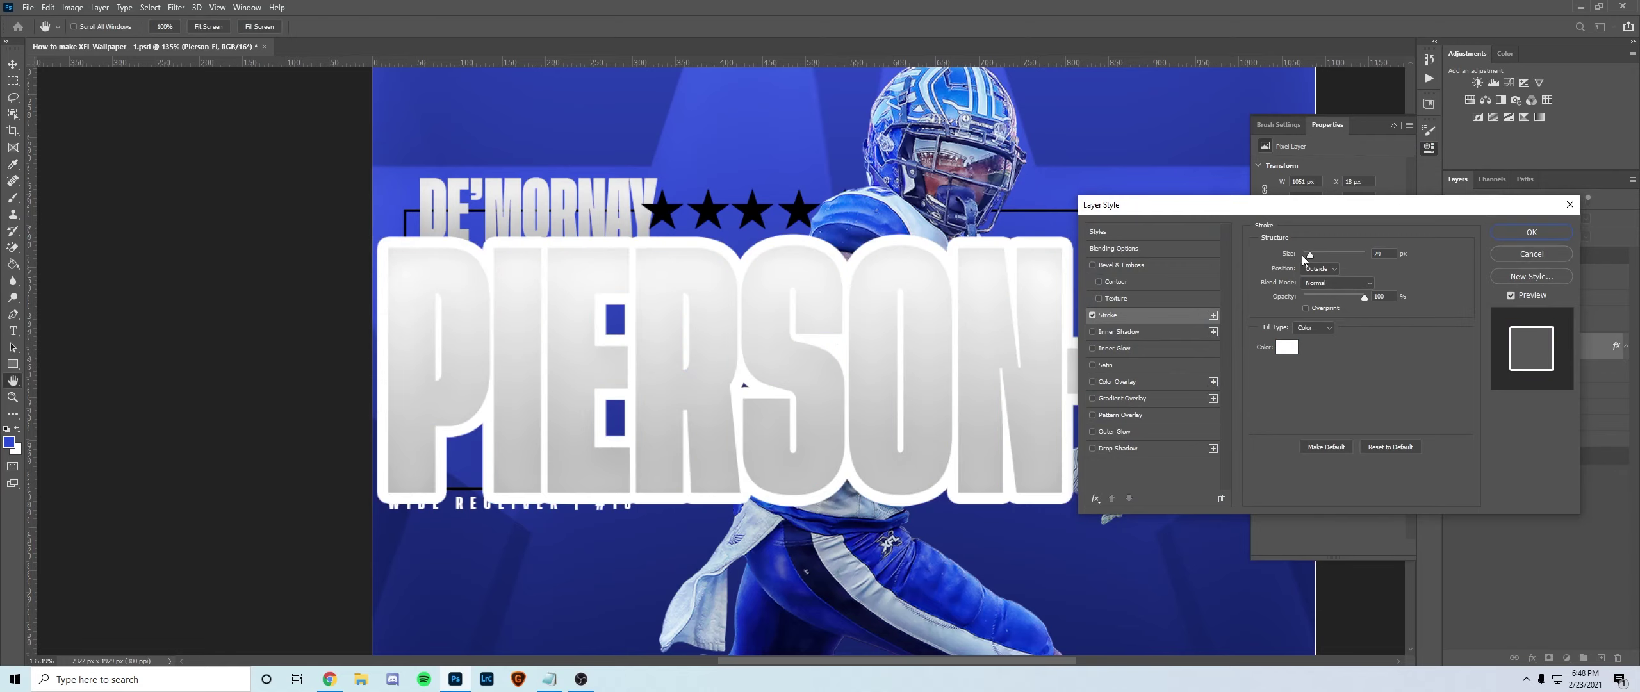
drag(1304, 258, 1299, 257)
click(1517, 236)
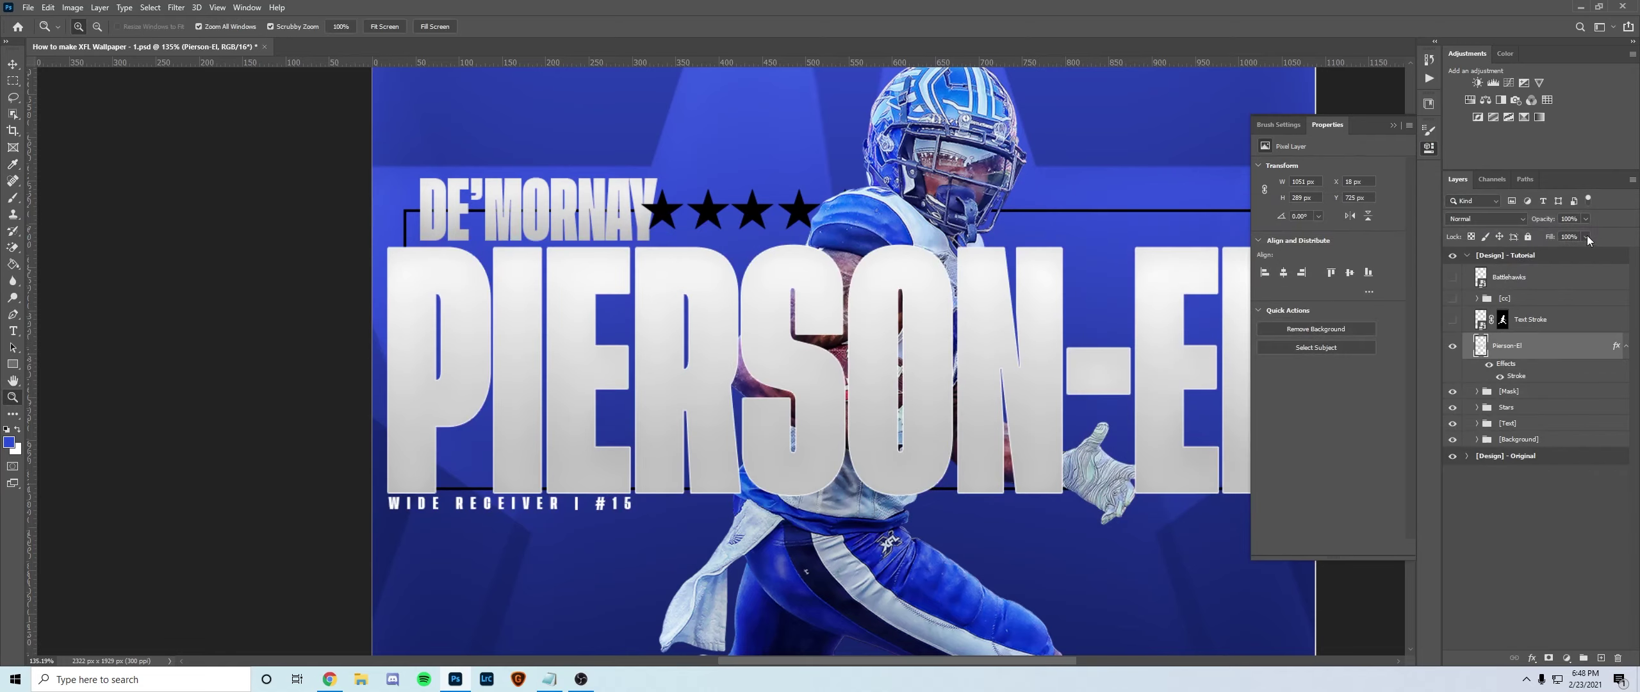
Convert the Pierson-El layer into a smart object.
right_click(1525, 345)
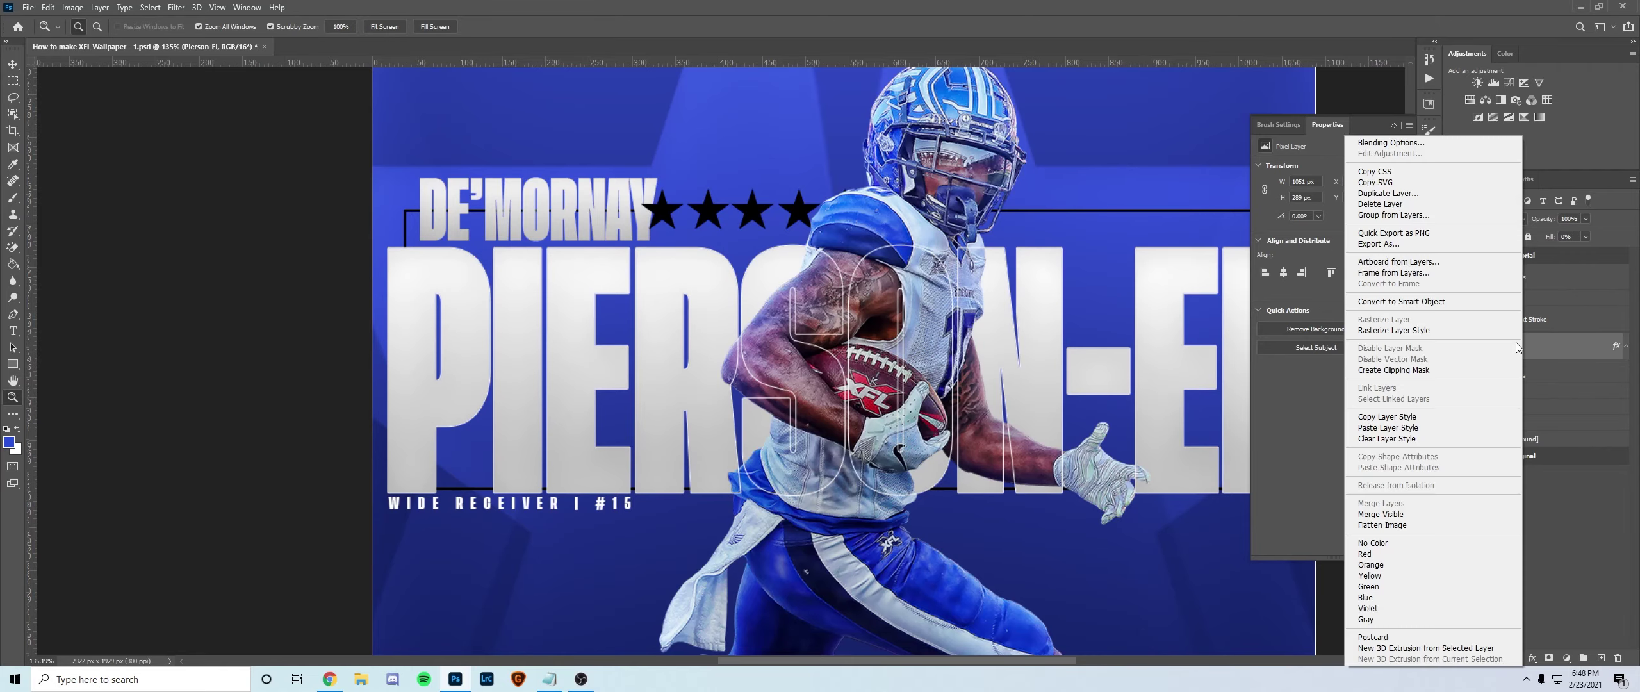
click(1435, 301)
drag(920, 285, 1063, 301)
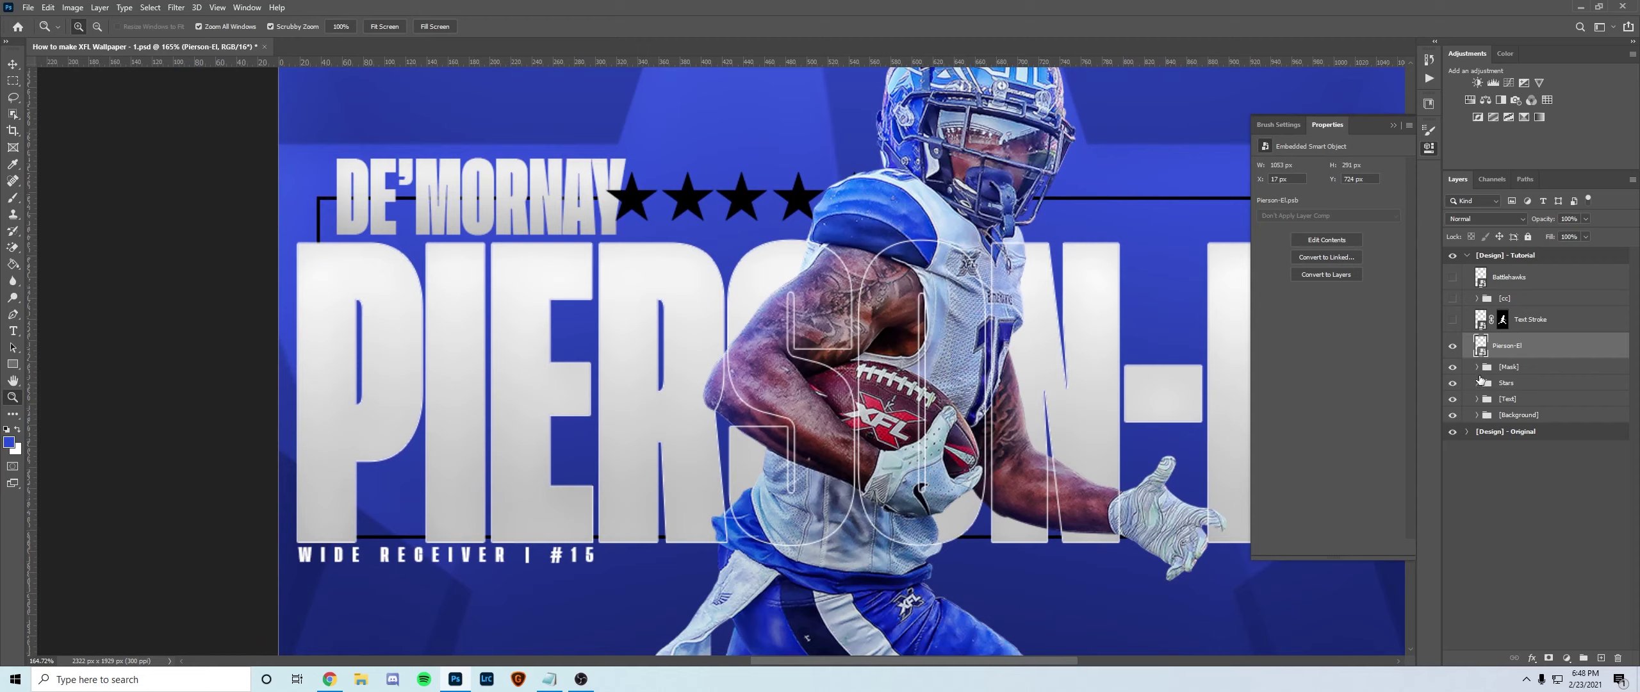
Load the player's outline from the Skin + Mask group as a selection.
click(1512, 370)
click(1477, 367)
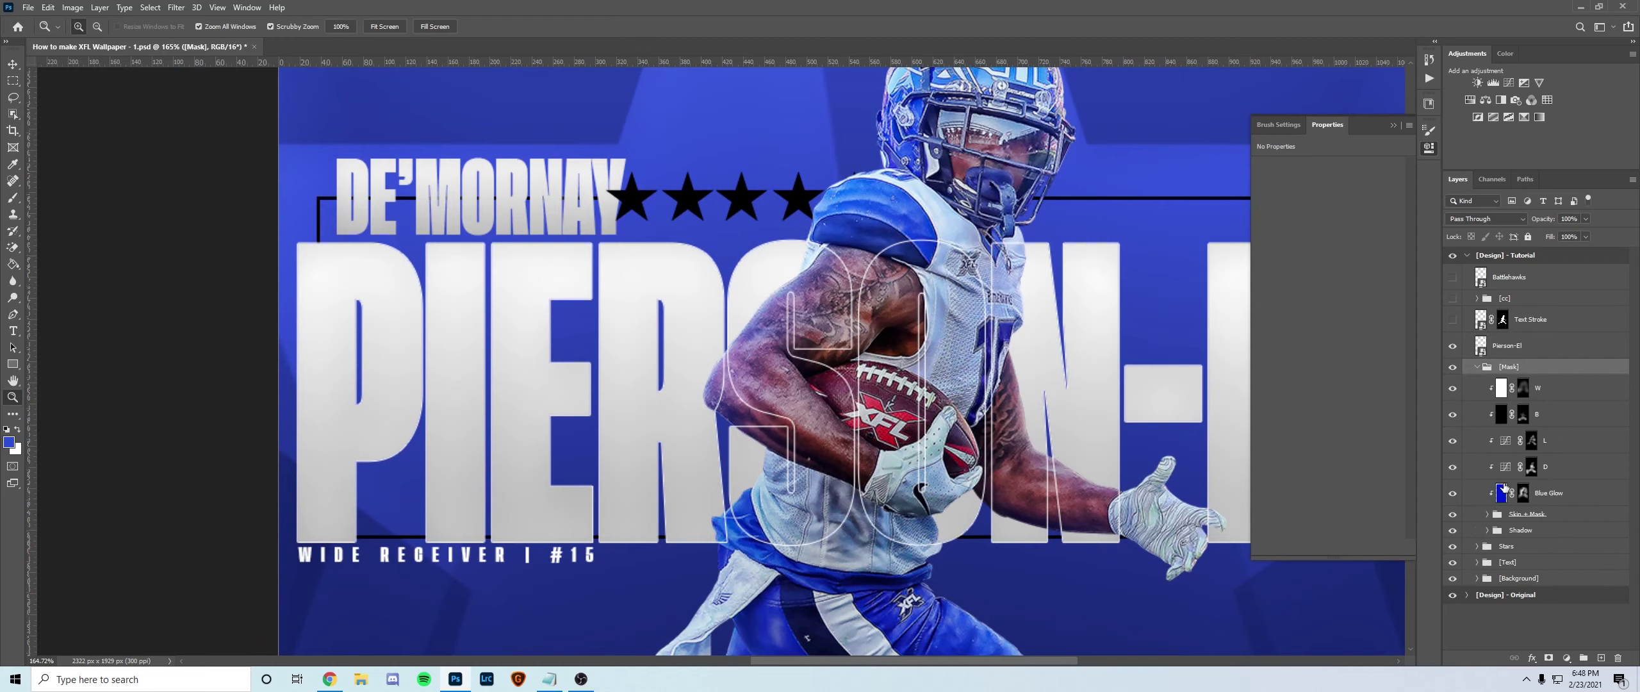
click(1486, 516)
ctrl+click(1501, 562)
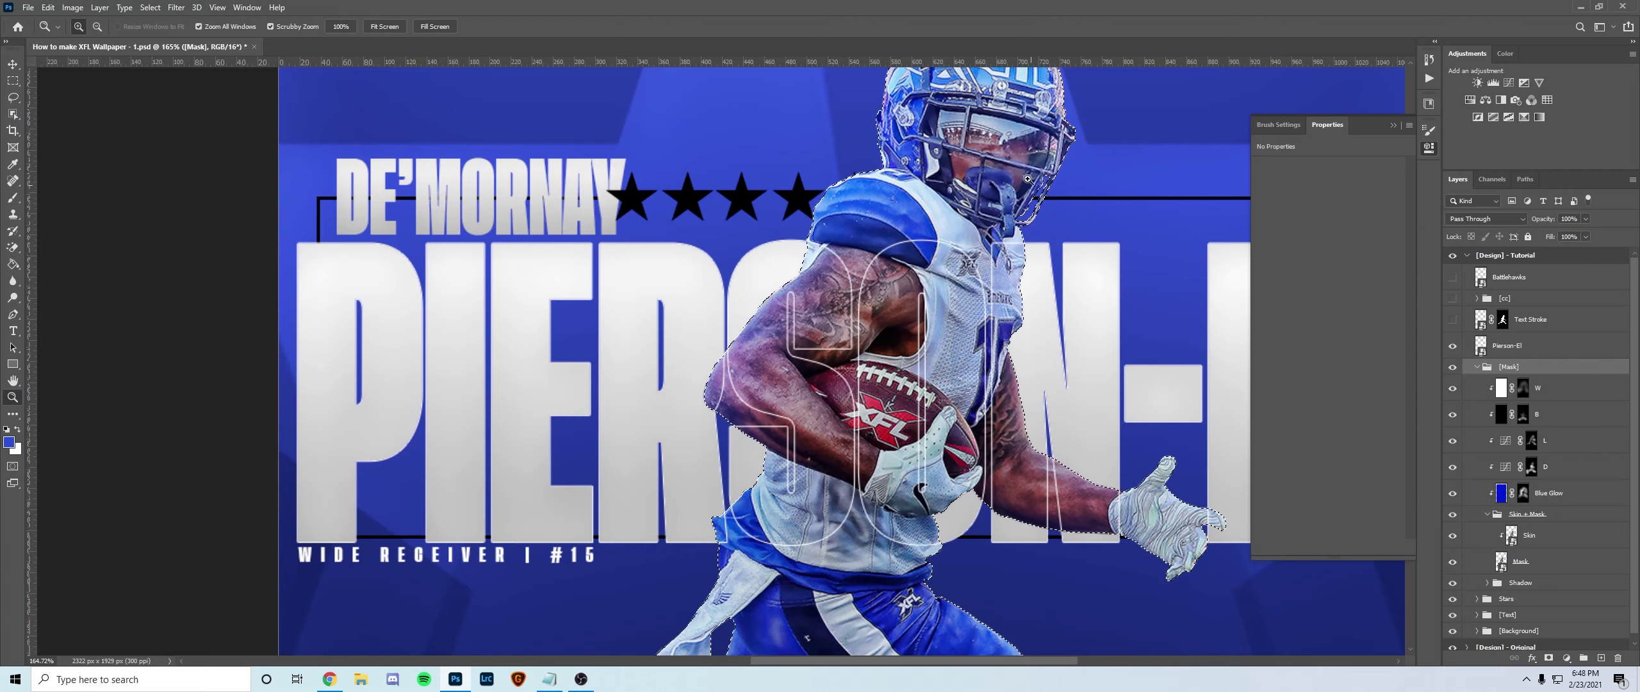
Rename Pierson-El to Text Stroke and mask it with the player selection.
click(1520, 343)
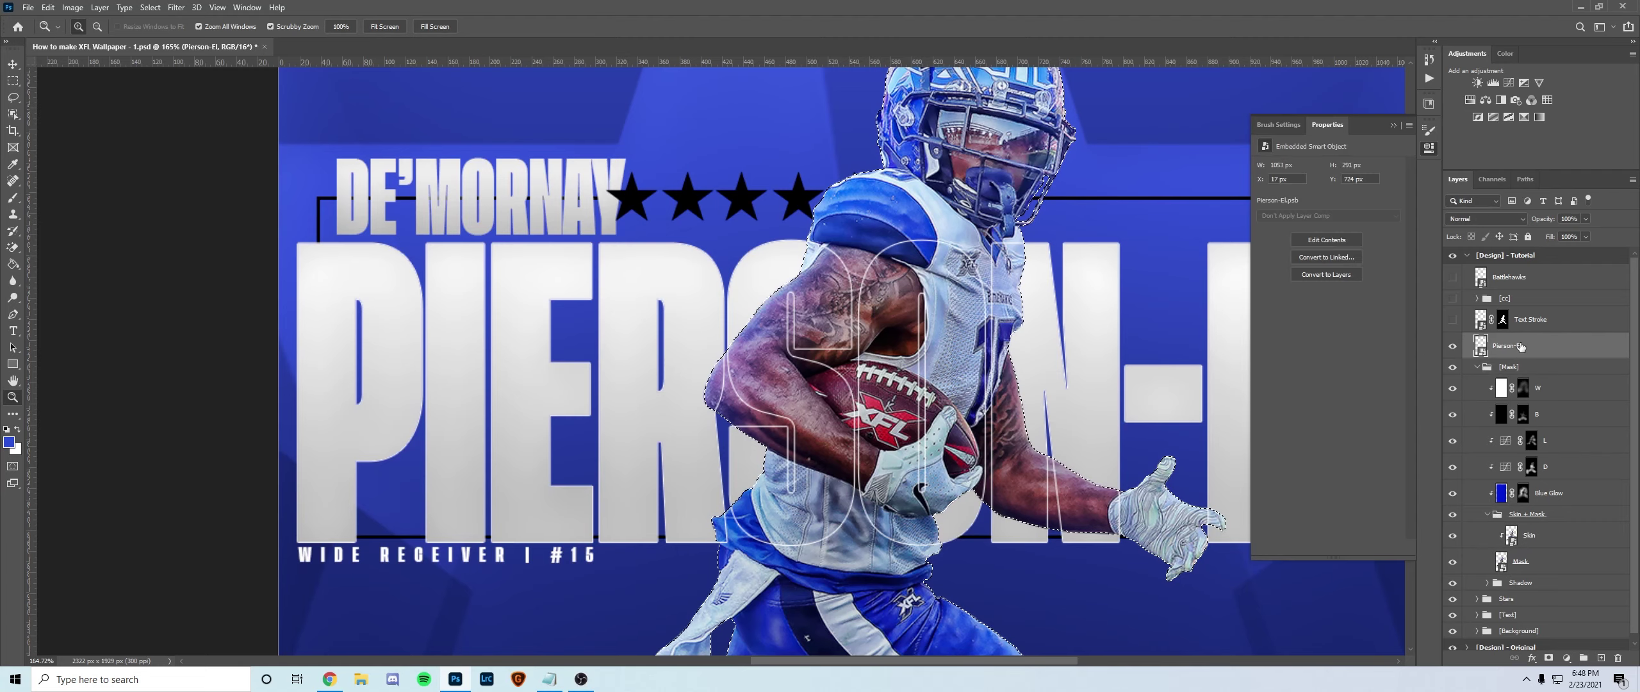
double_click(1529, 320)
key(ctrl+c)
double_click(1510, 346)
key(ctrl+v)
key(Return)
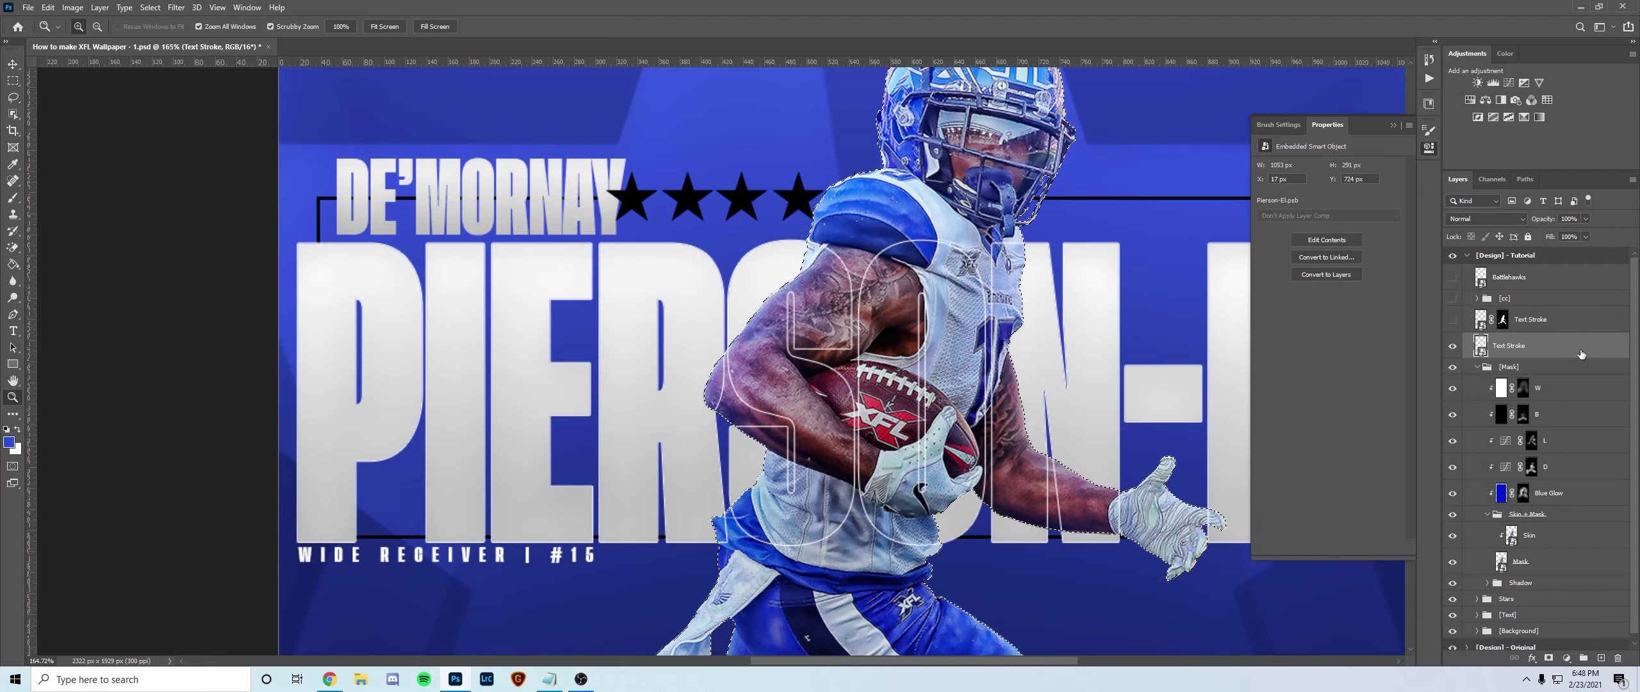
click(1547, 660)
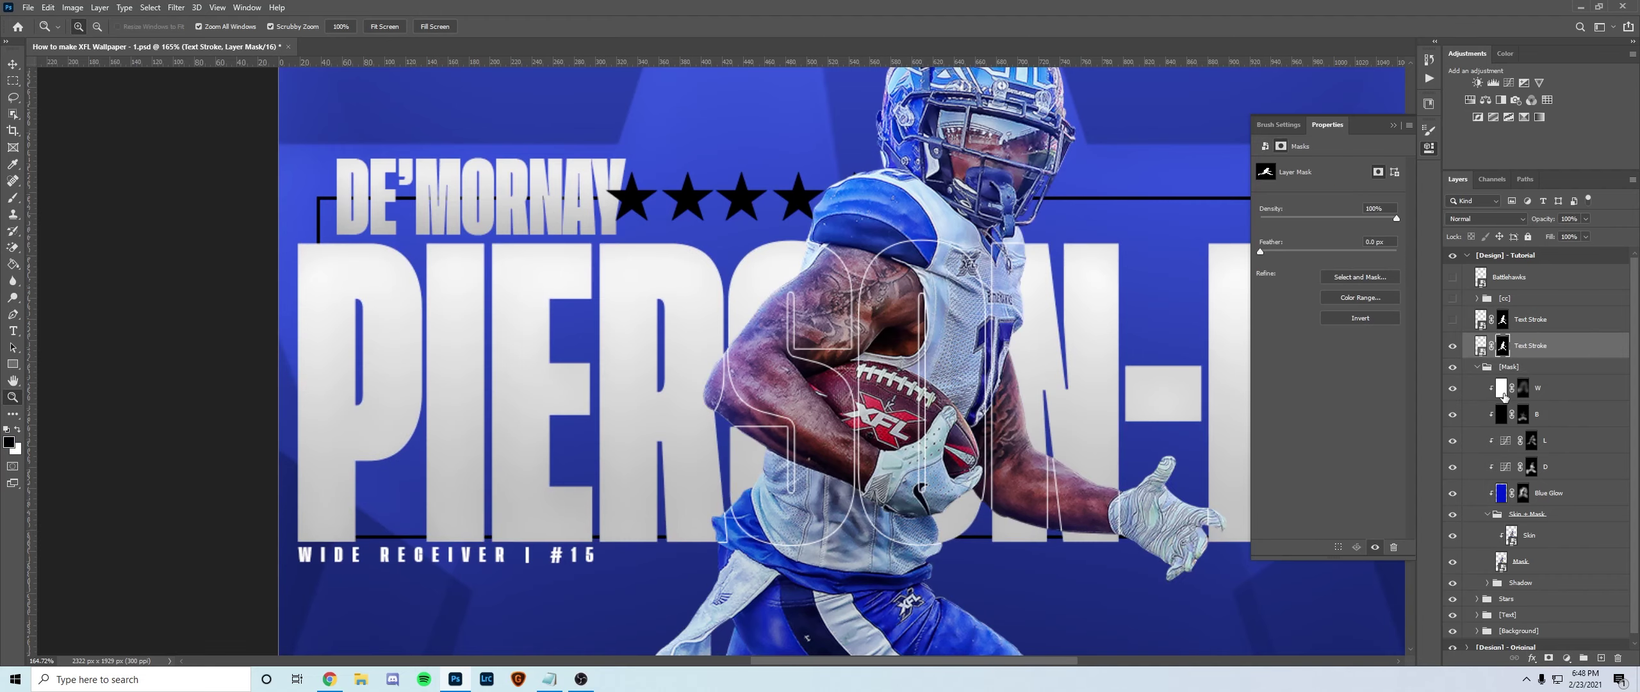
Delete the hidden duplicate Text Stroke layer.
click(1489, 514)
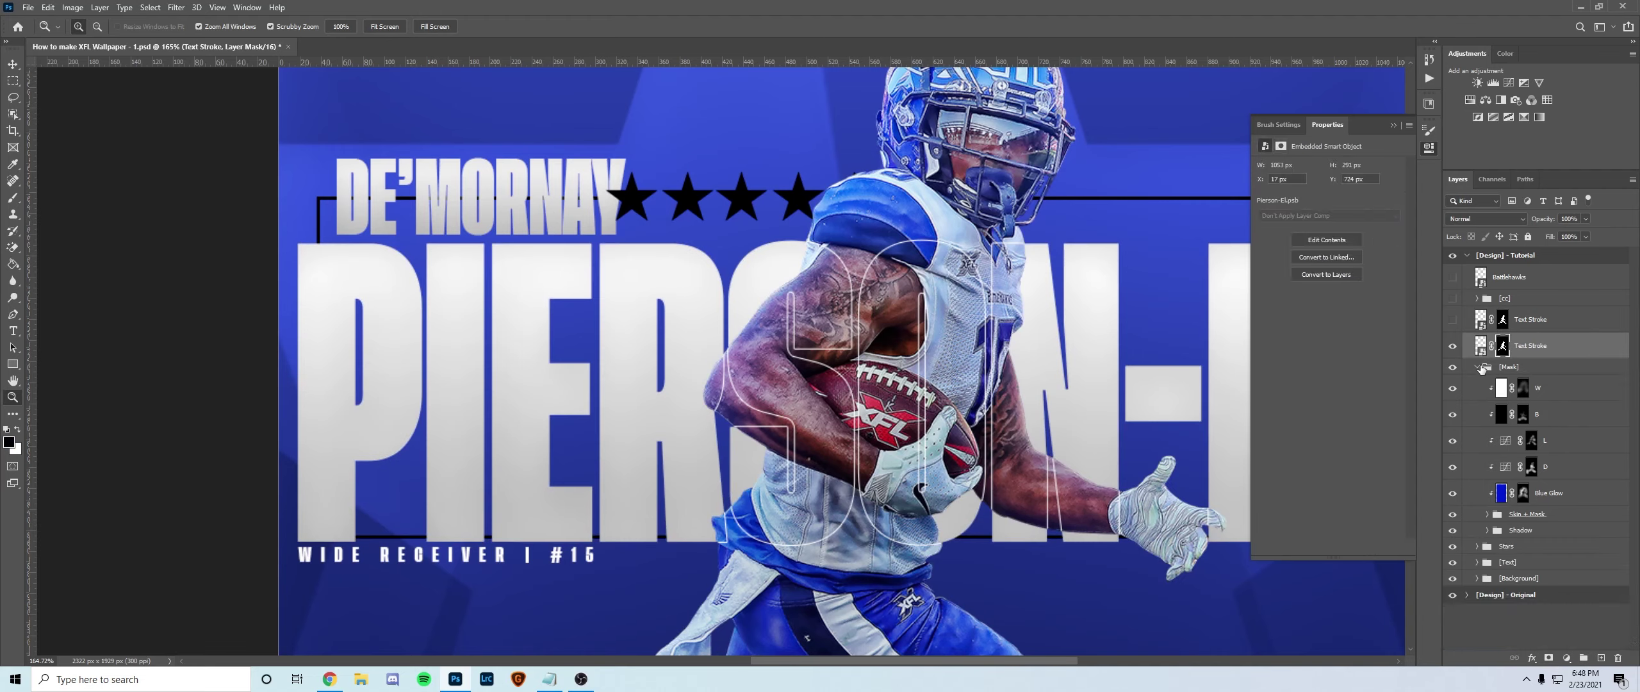
click(1477, 367)
click(1544, 318)
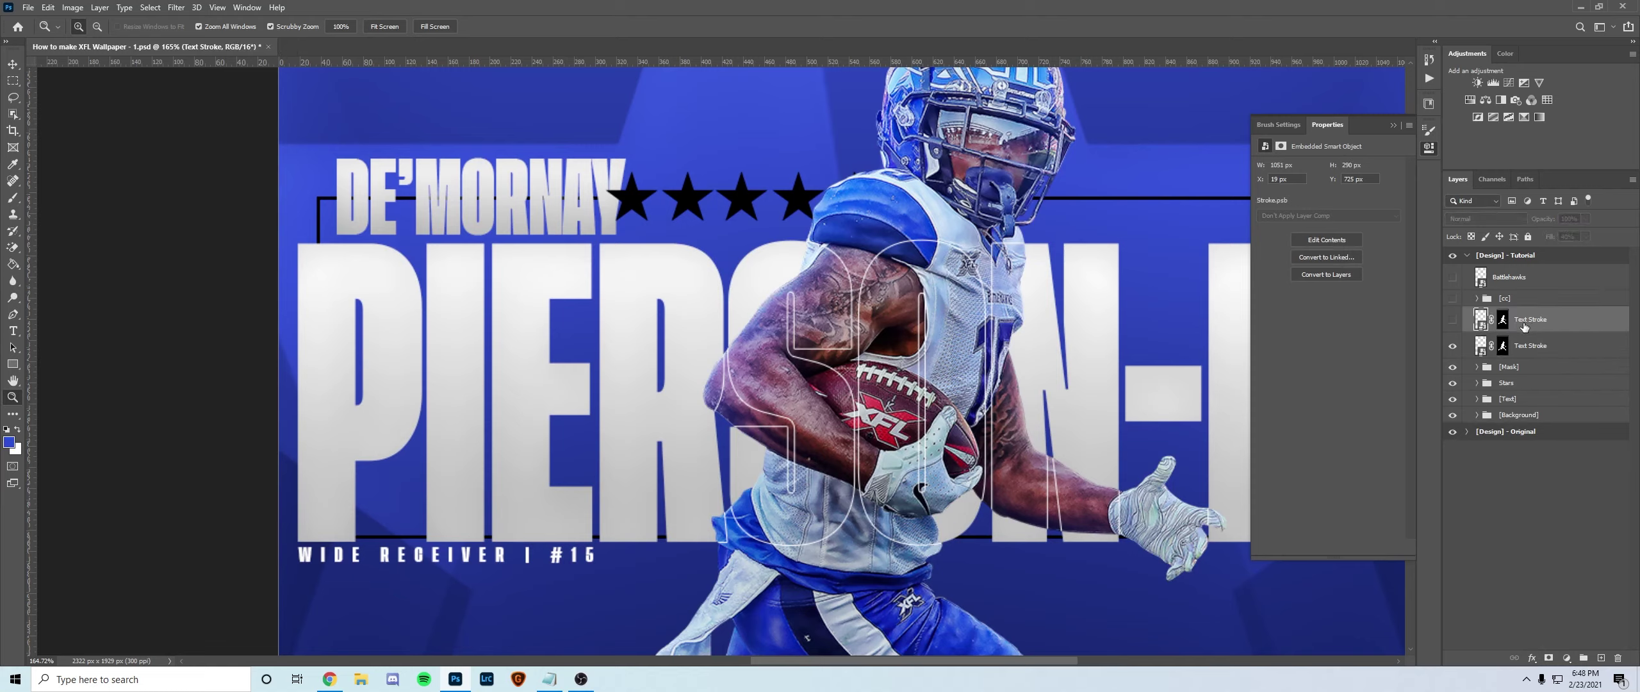
key(Delete)
Lower the Text Stroke layer's fill to 40% so the outline fades.
click(1453, 322)
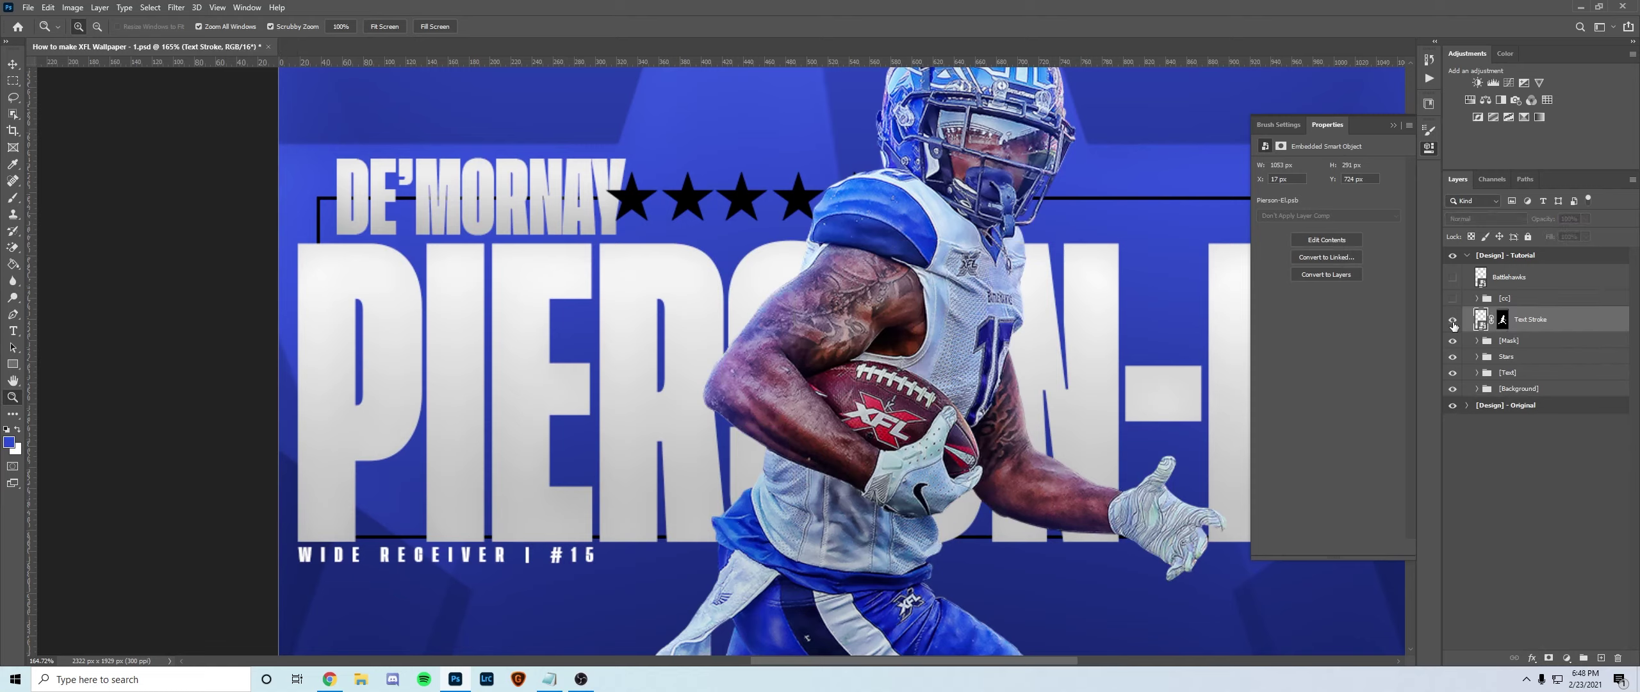
click(1453, 322)
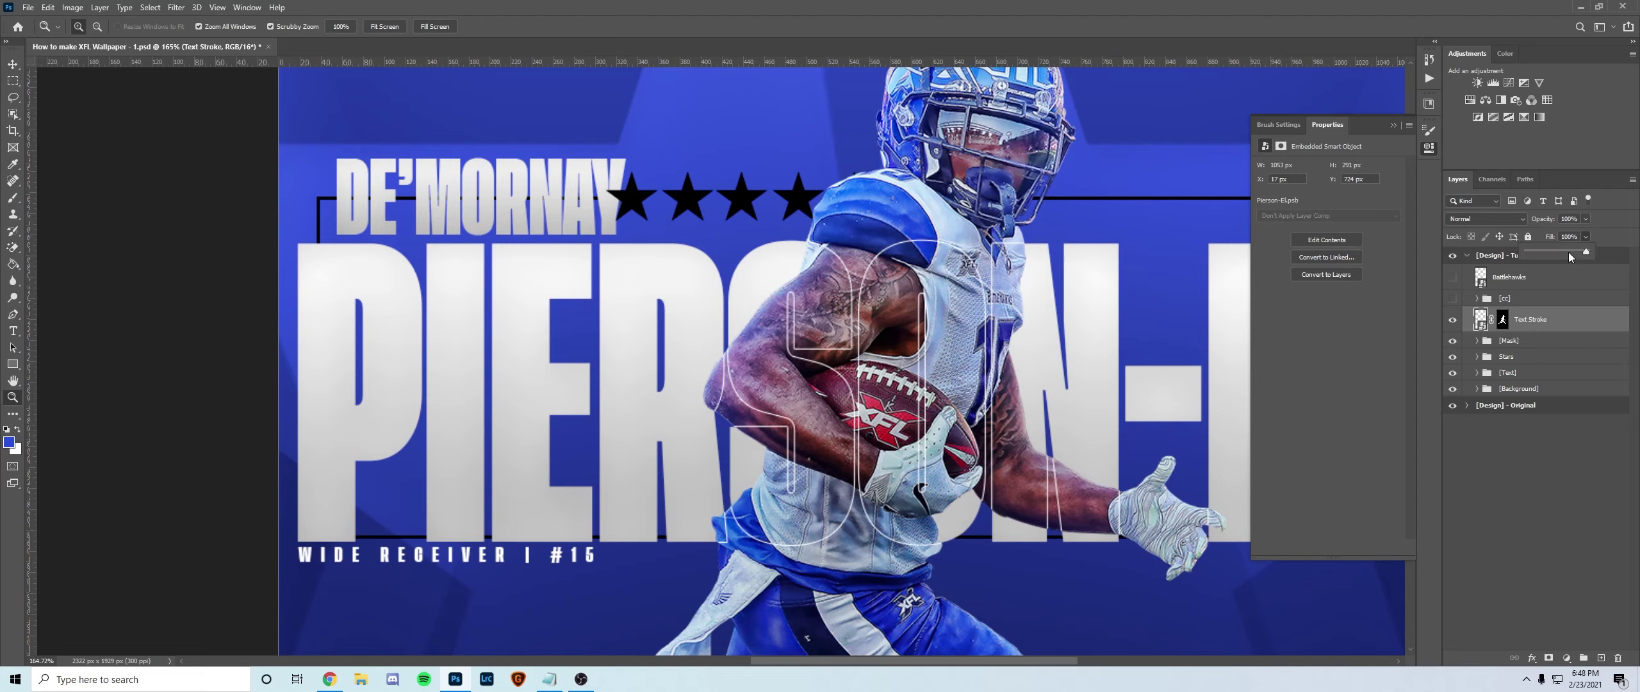
drag(1556, 250, 1554, 250)
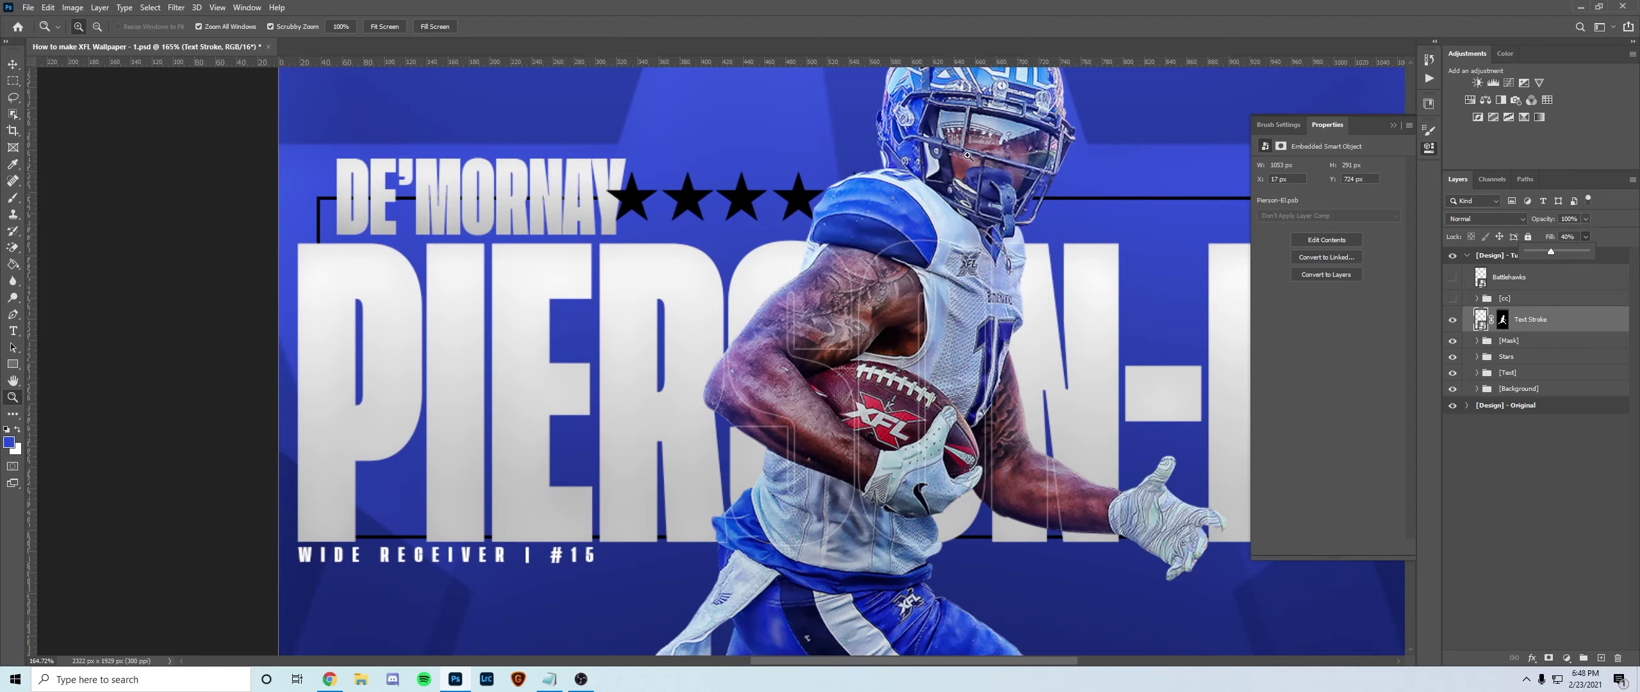
click(1453, 299)
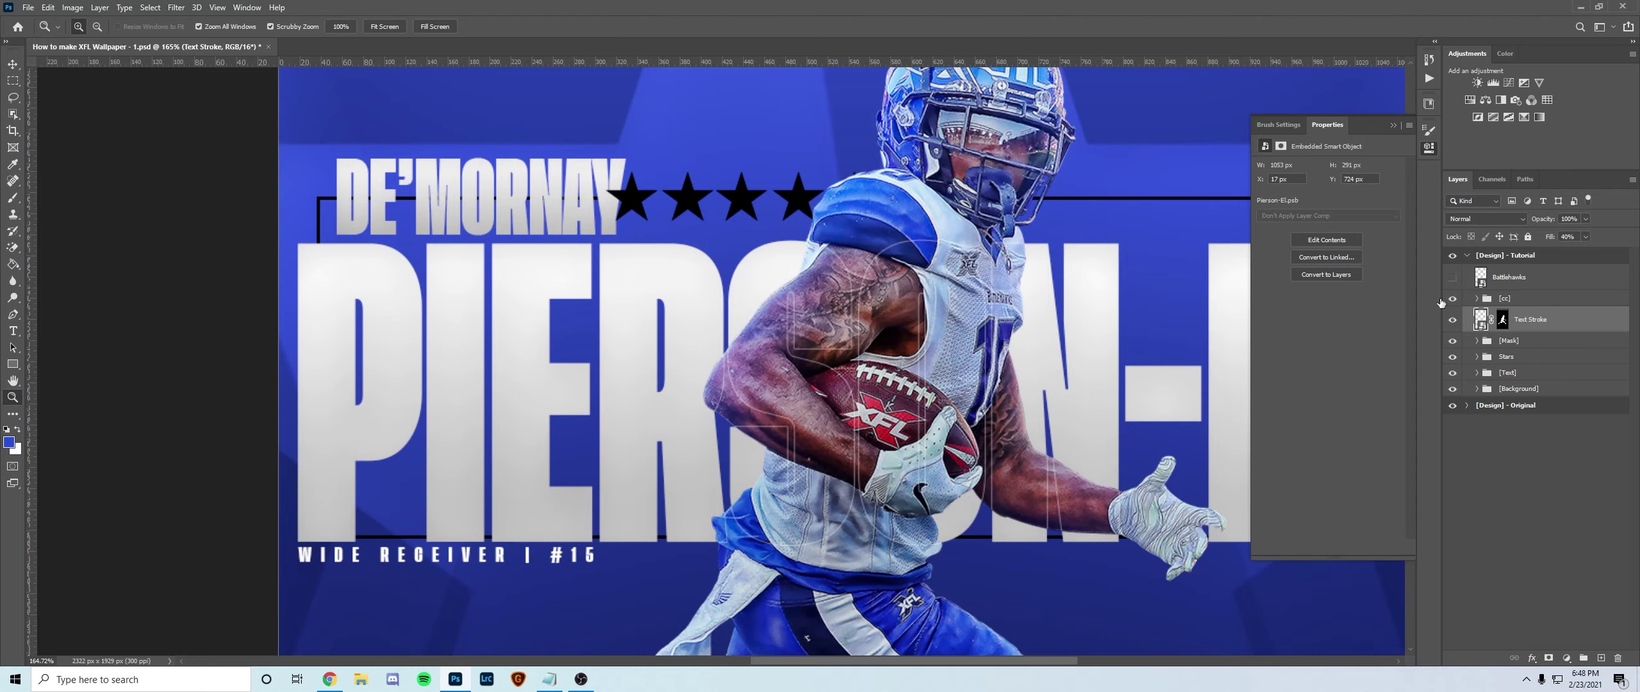
scroll(802, 312, down, 6)
scroll(801, 310, up, 3)
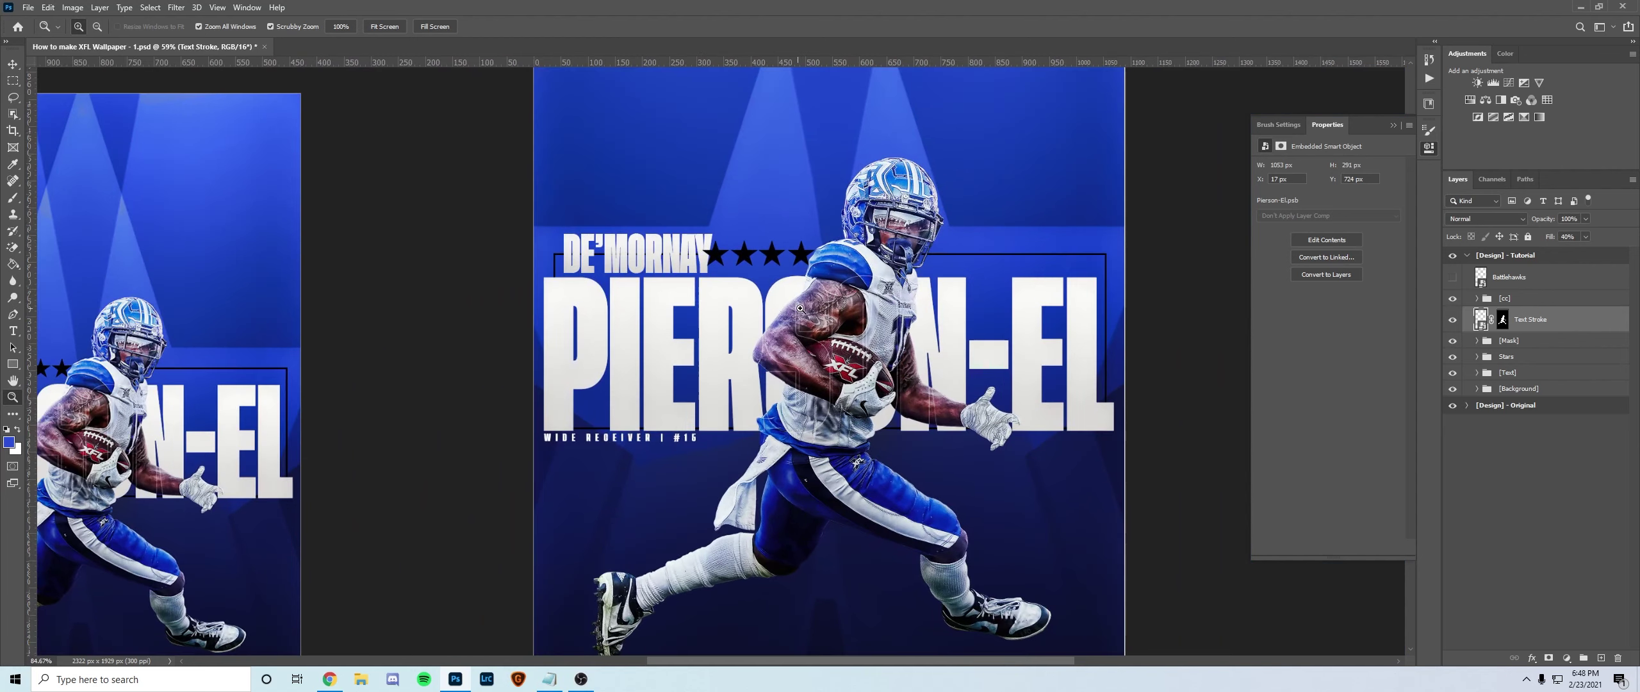
Show the Gradients group in [cc] and review its Overlay, Multiply, Color Dodge and Lighter Color maps.
click(1477, 298)
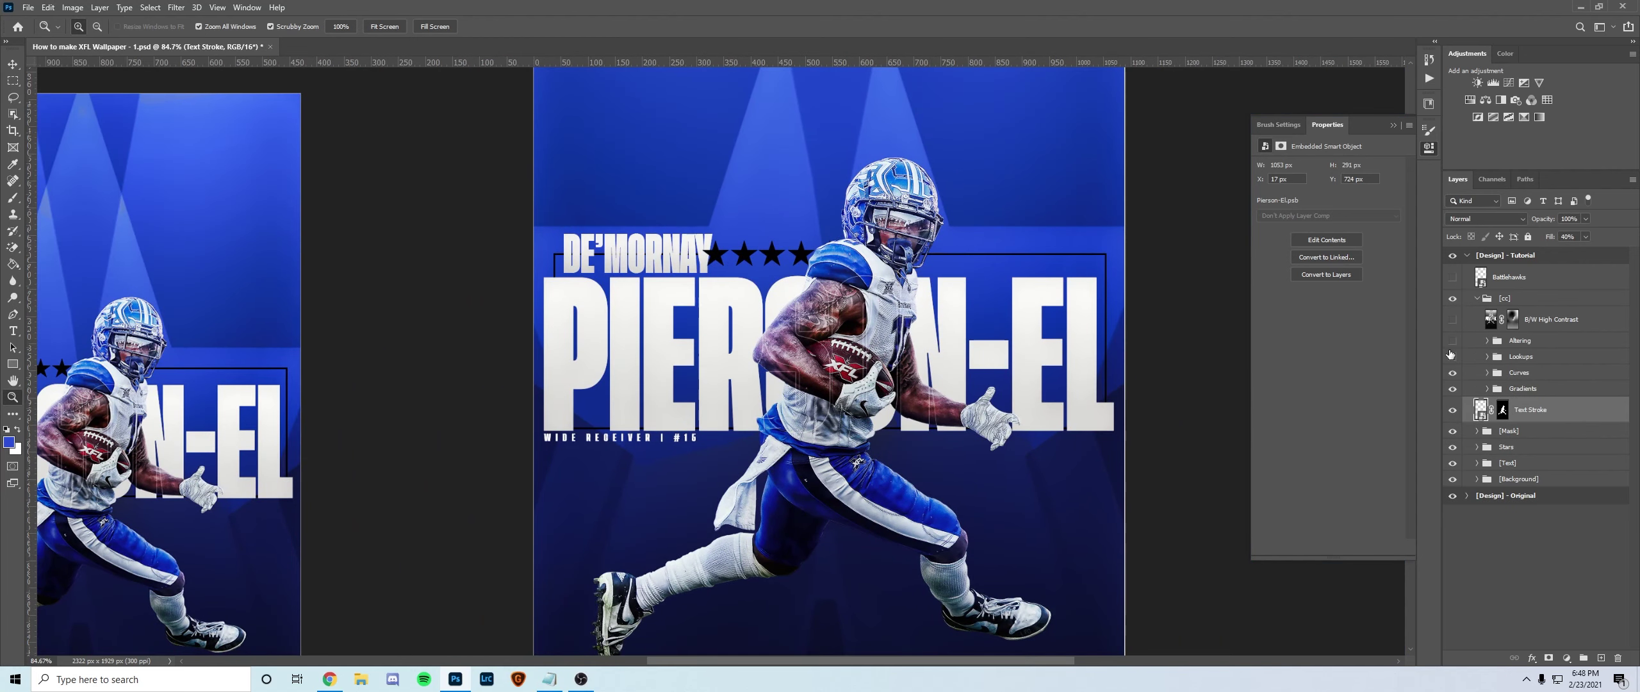
click(1452, 388)
click(1487, 388)
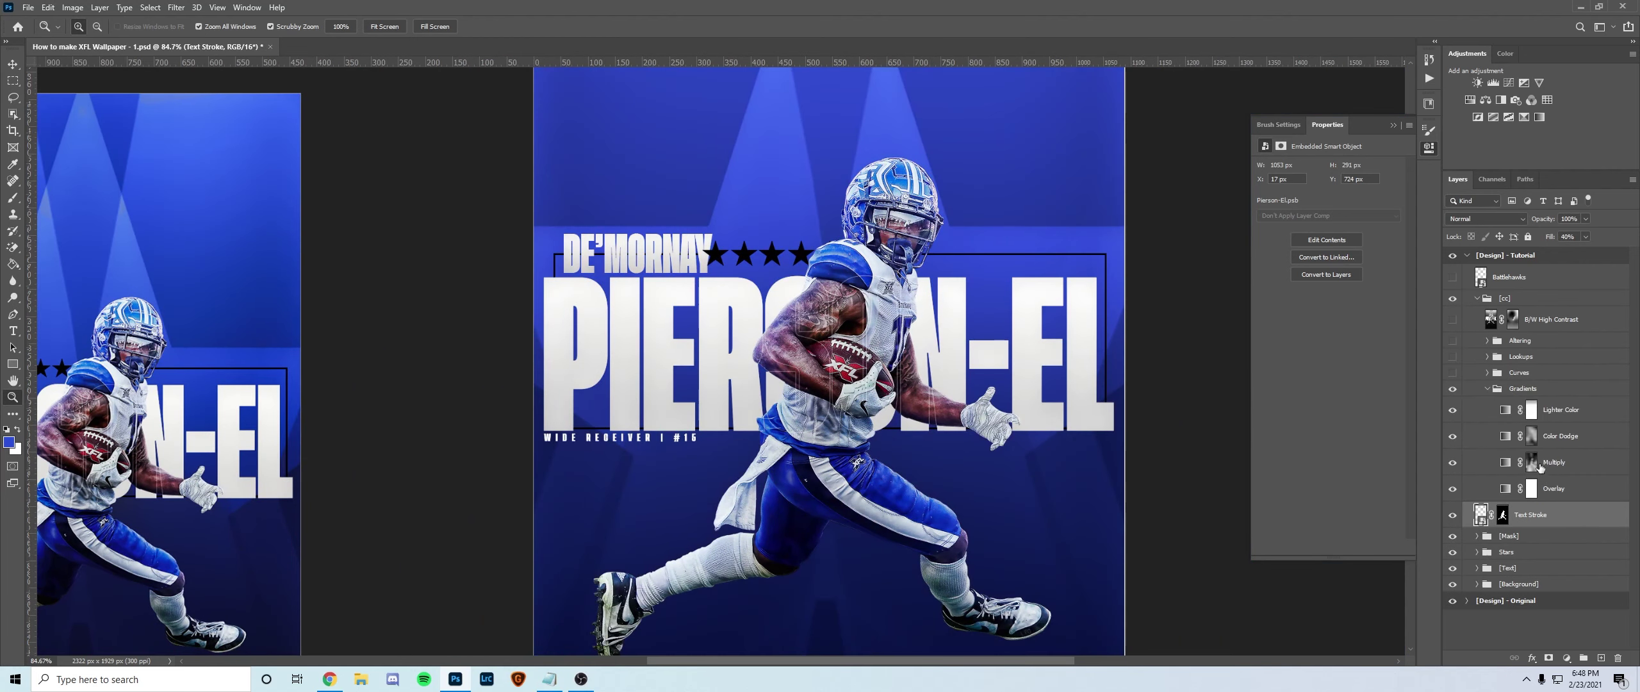
click(1571, 486)
click(1567, 462)
click(1565, 441)
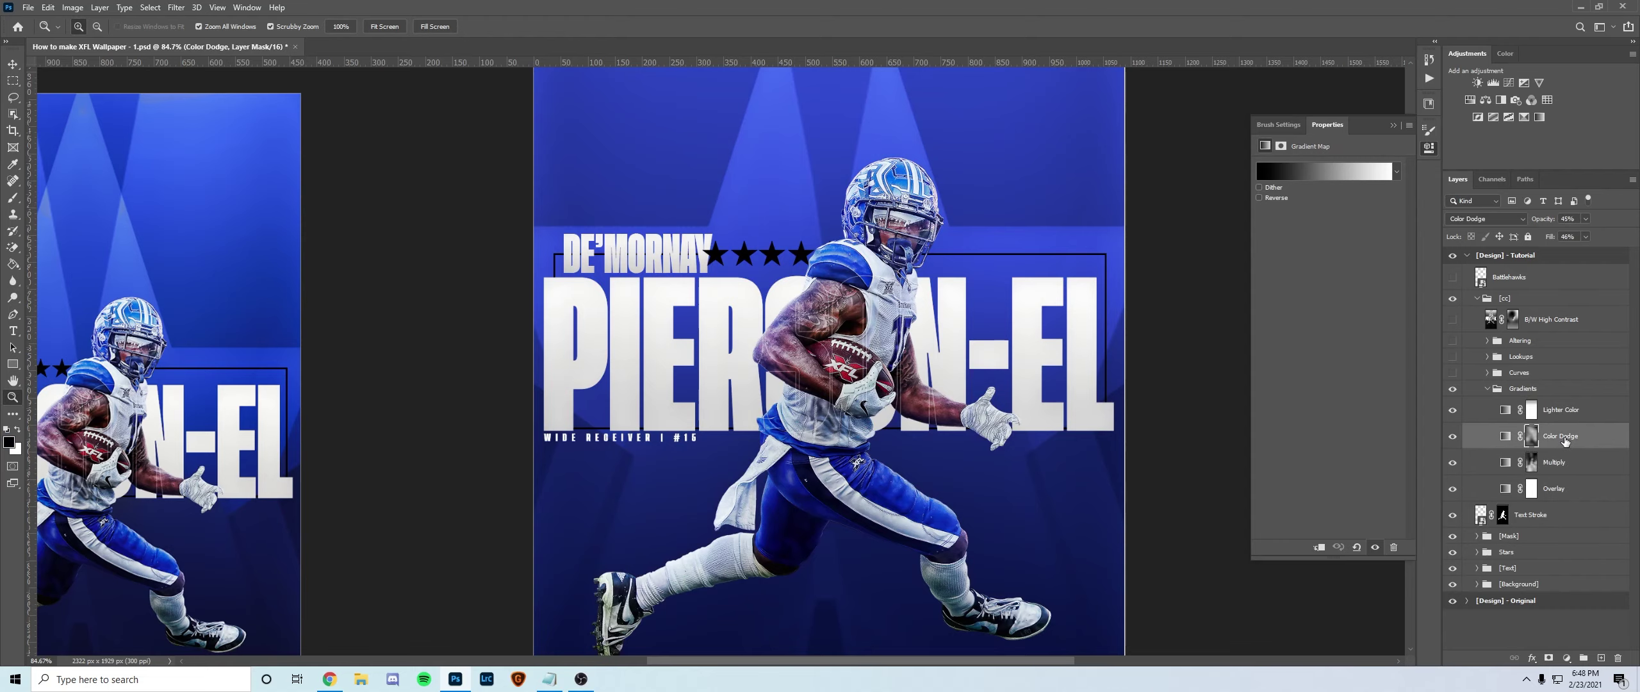
click(1567, 410)
Turn on the Overlay, Color Dodge, Multiply and Lighter Color gradient maps.
key(ctrl+0)
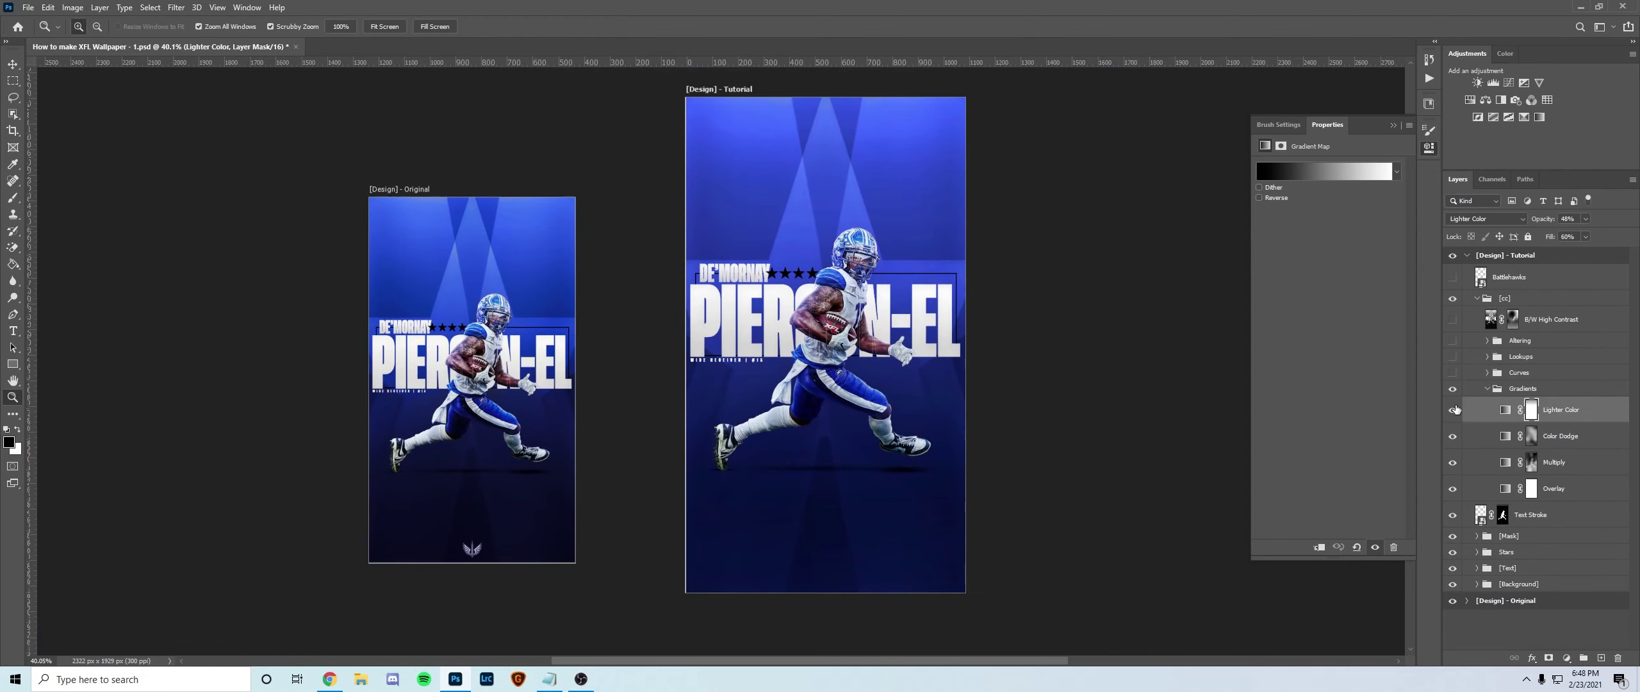
click(1451, 487)
click(1452, 437)
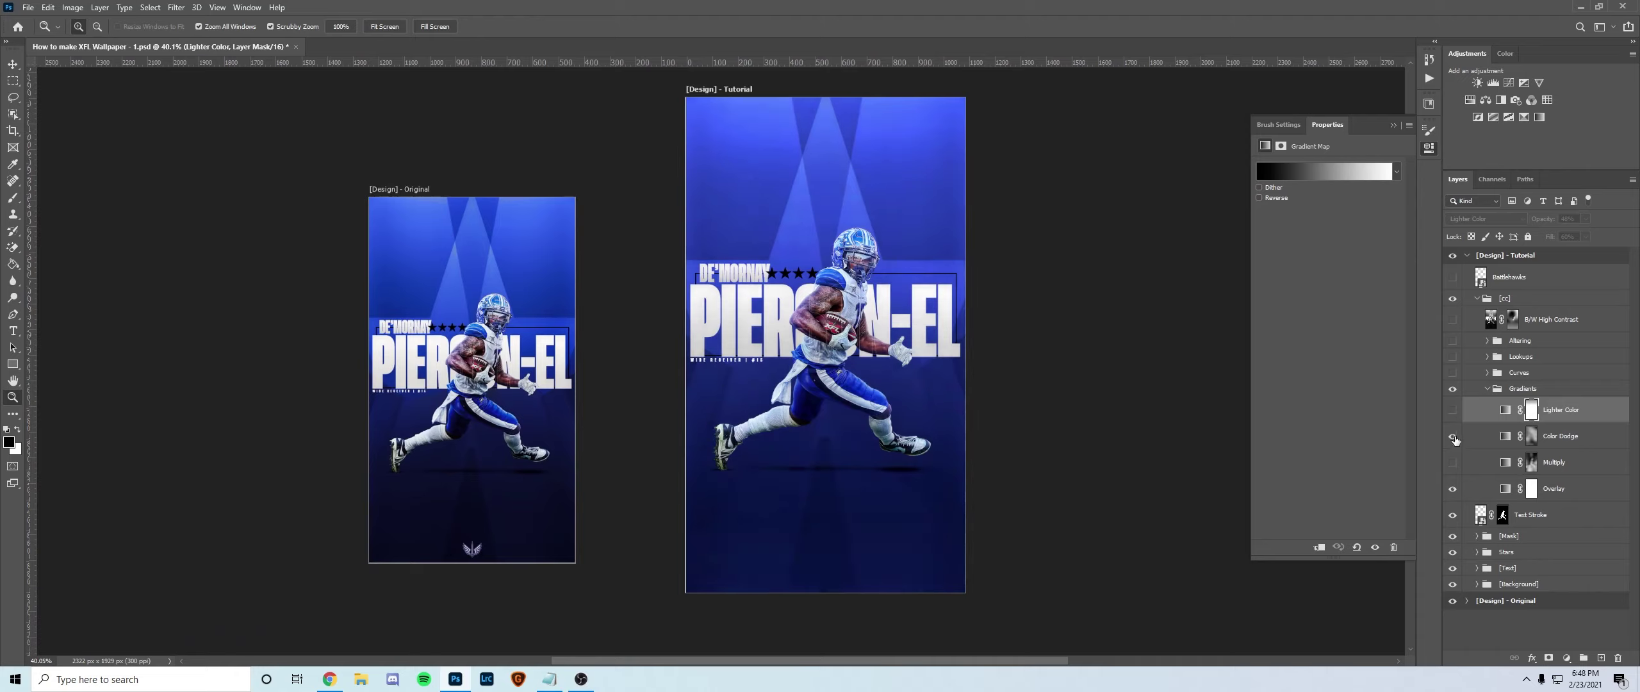
click(1453, 463)
click(1452, 410)
Recheck the four gradient maps, collapse Gradients, and turn on the Curves group.
click(1565, 468)
click(1565, 485)
click(1557, 437)
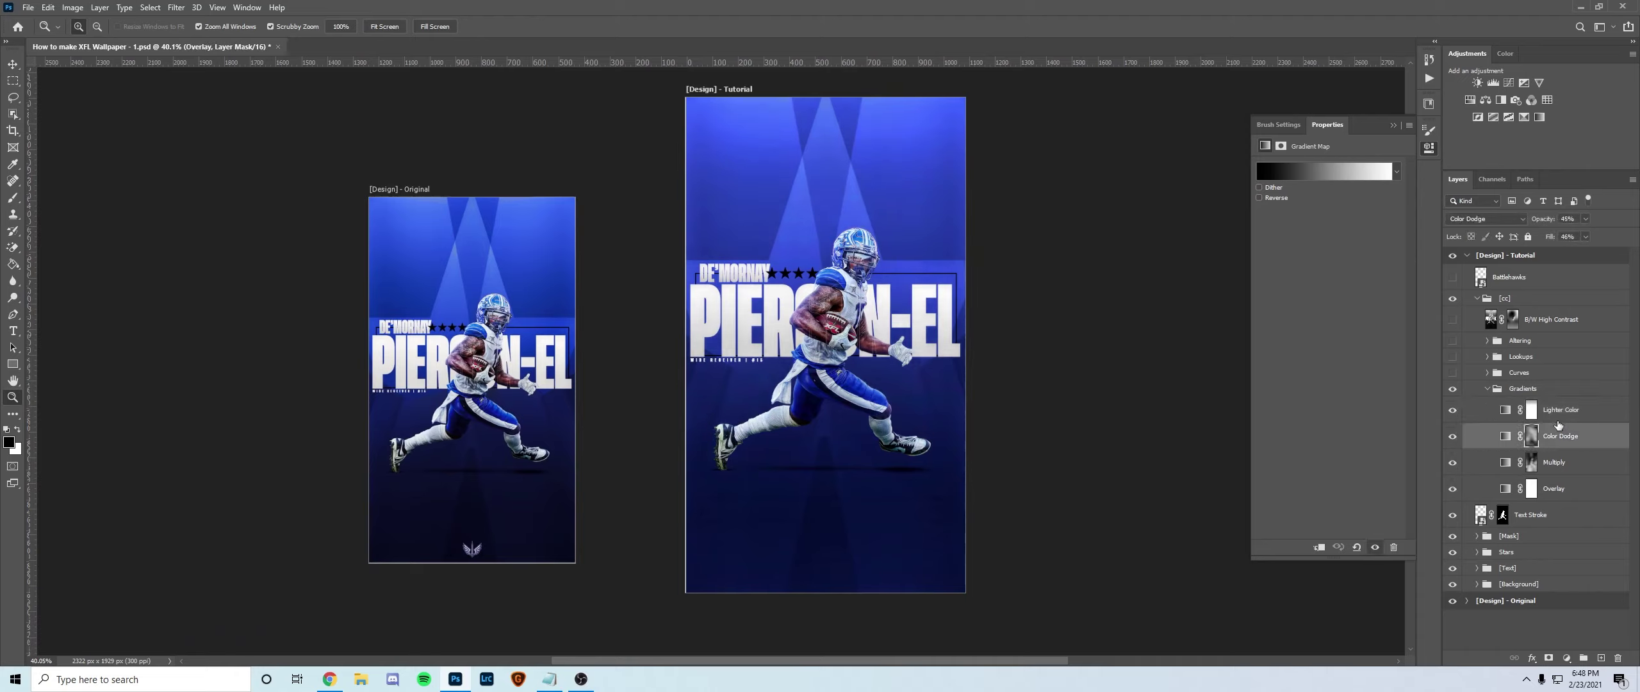
click(1556, 417)
click(1487, 388)
click(1452, 373)
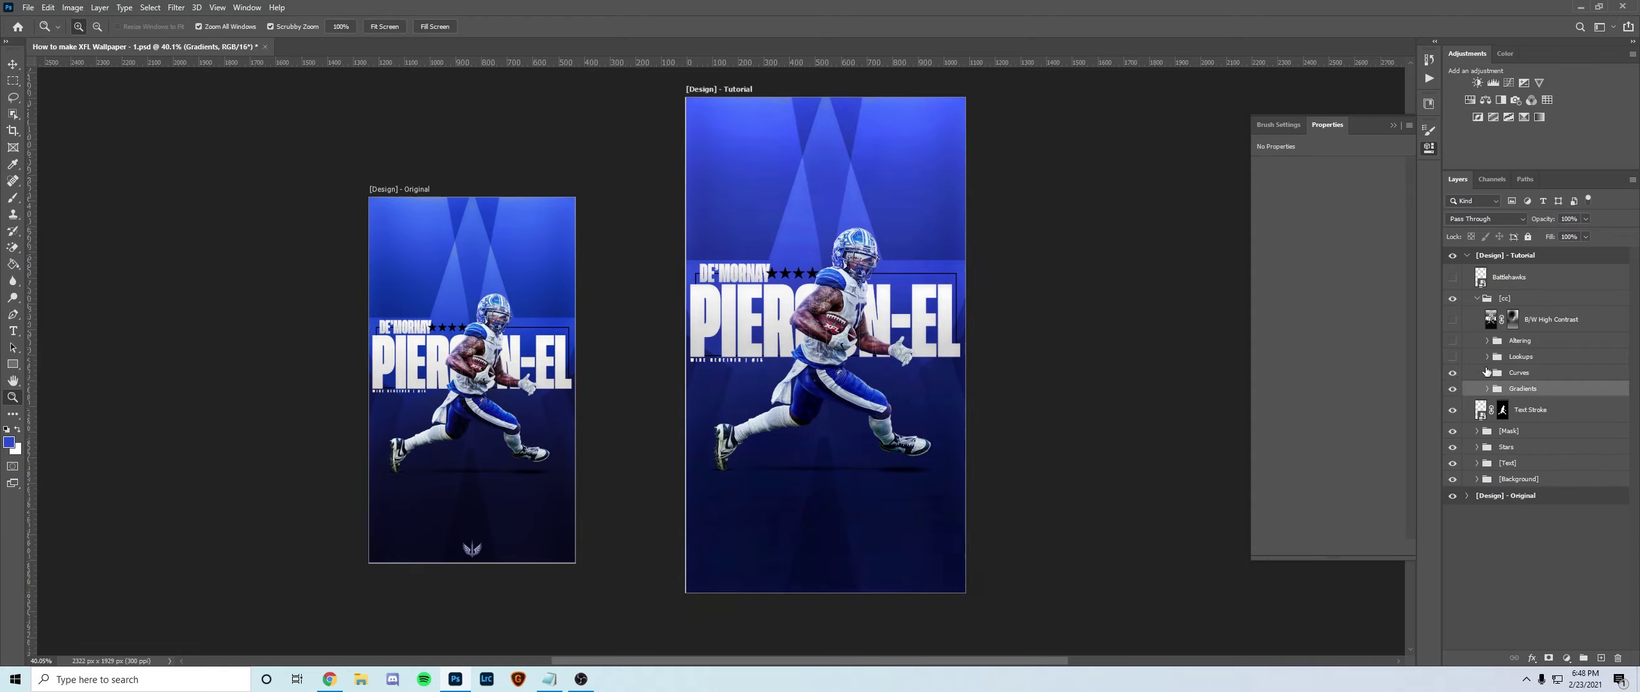
Review the Lights and Darks curves, then hide Lights so only Darks applies.
click(1487, 372)
click(1556, 398)
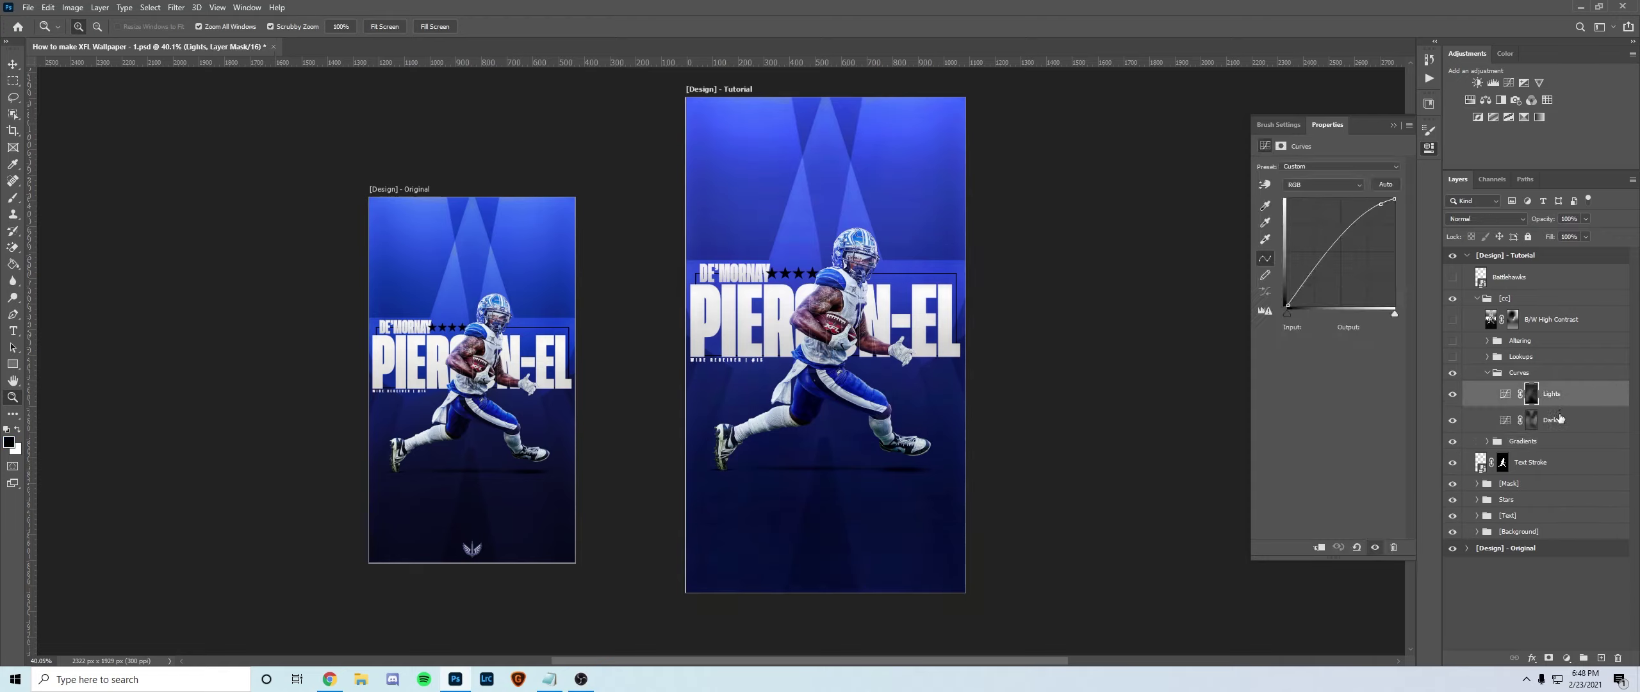
click(1559, 418)
drag(833, 265, 848, 252)
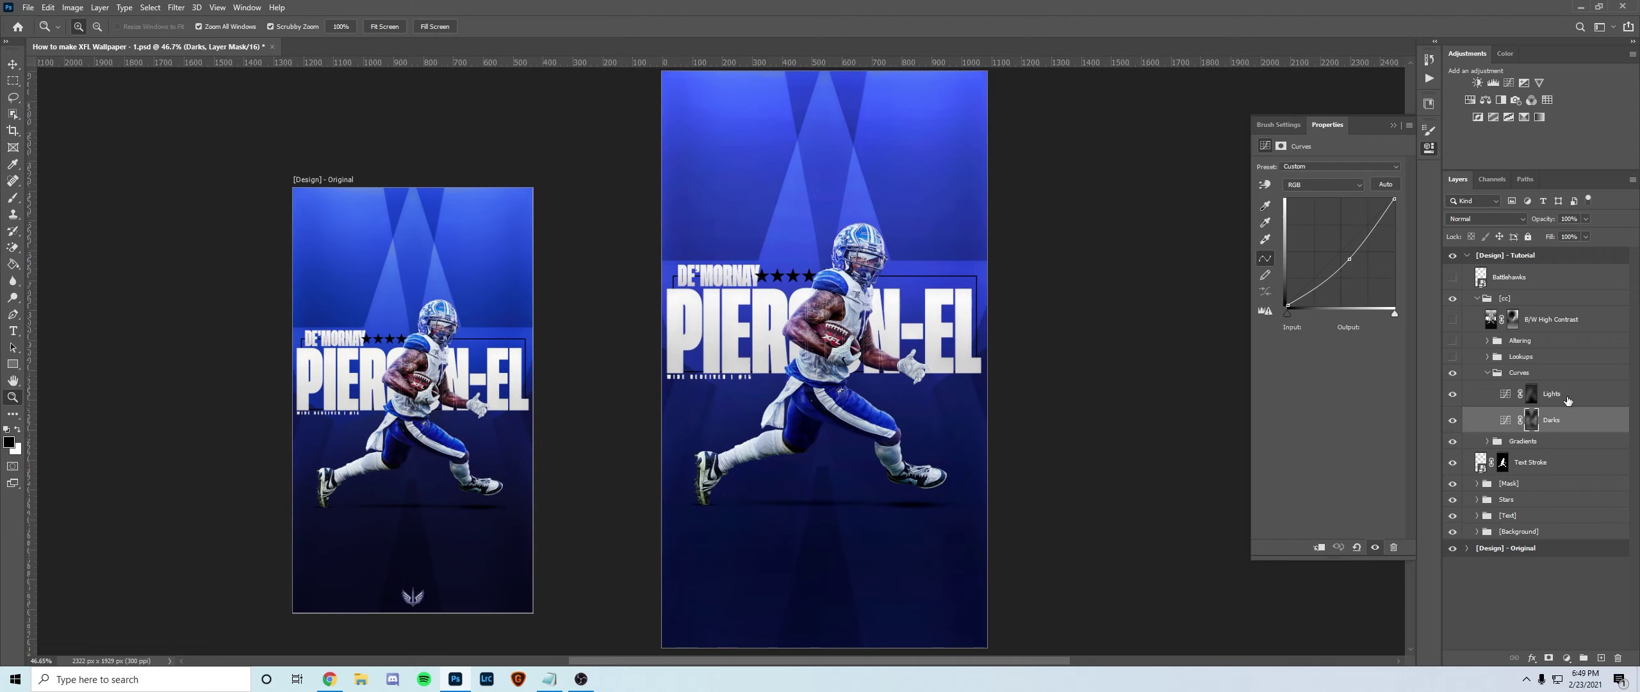
click(1567, 399)
click(1573, 416)
click(1452, 395)
click(1487, 372)
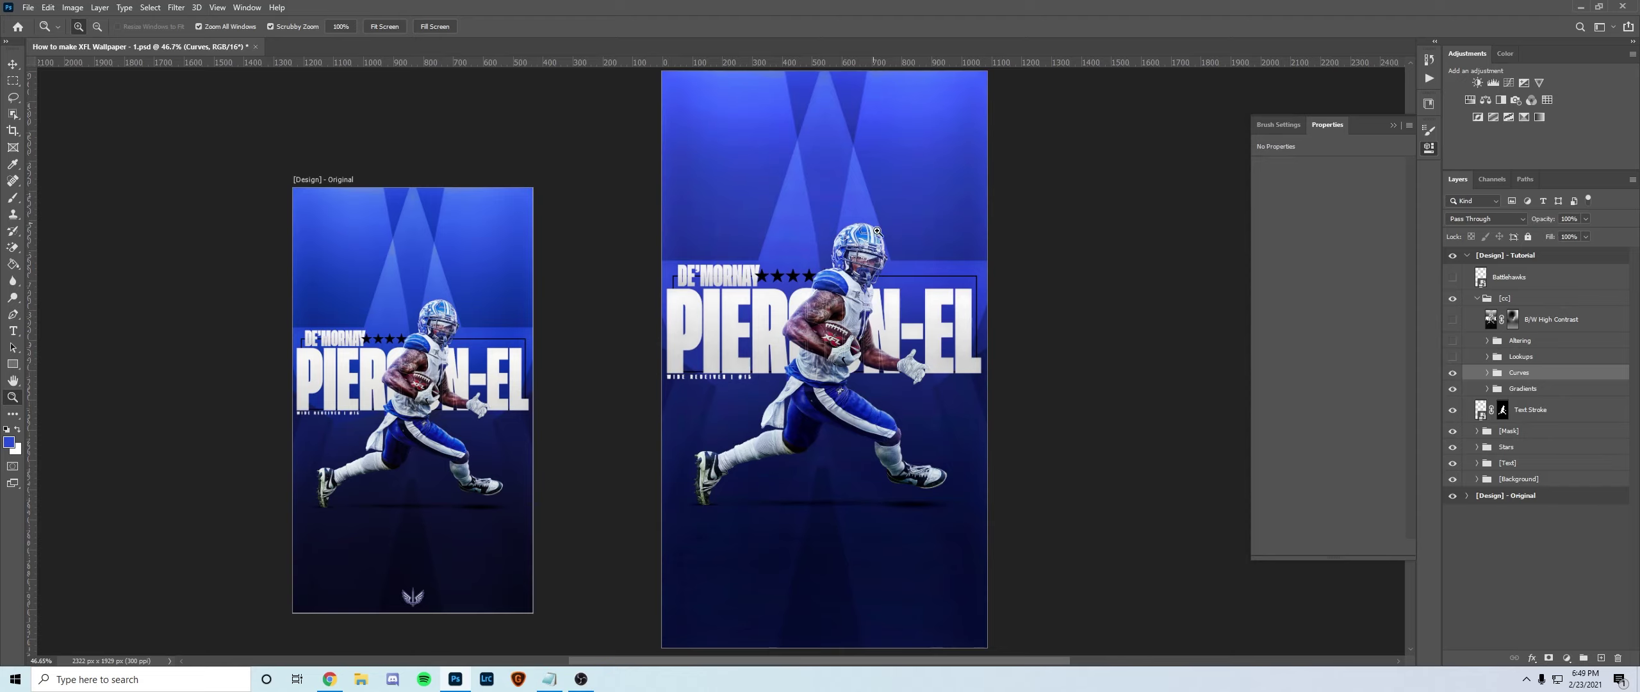
scroll(877, 230, up, 1)
click(1486, 356)
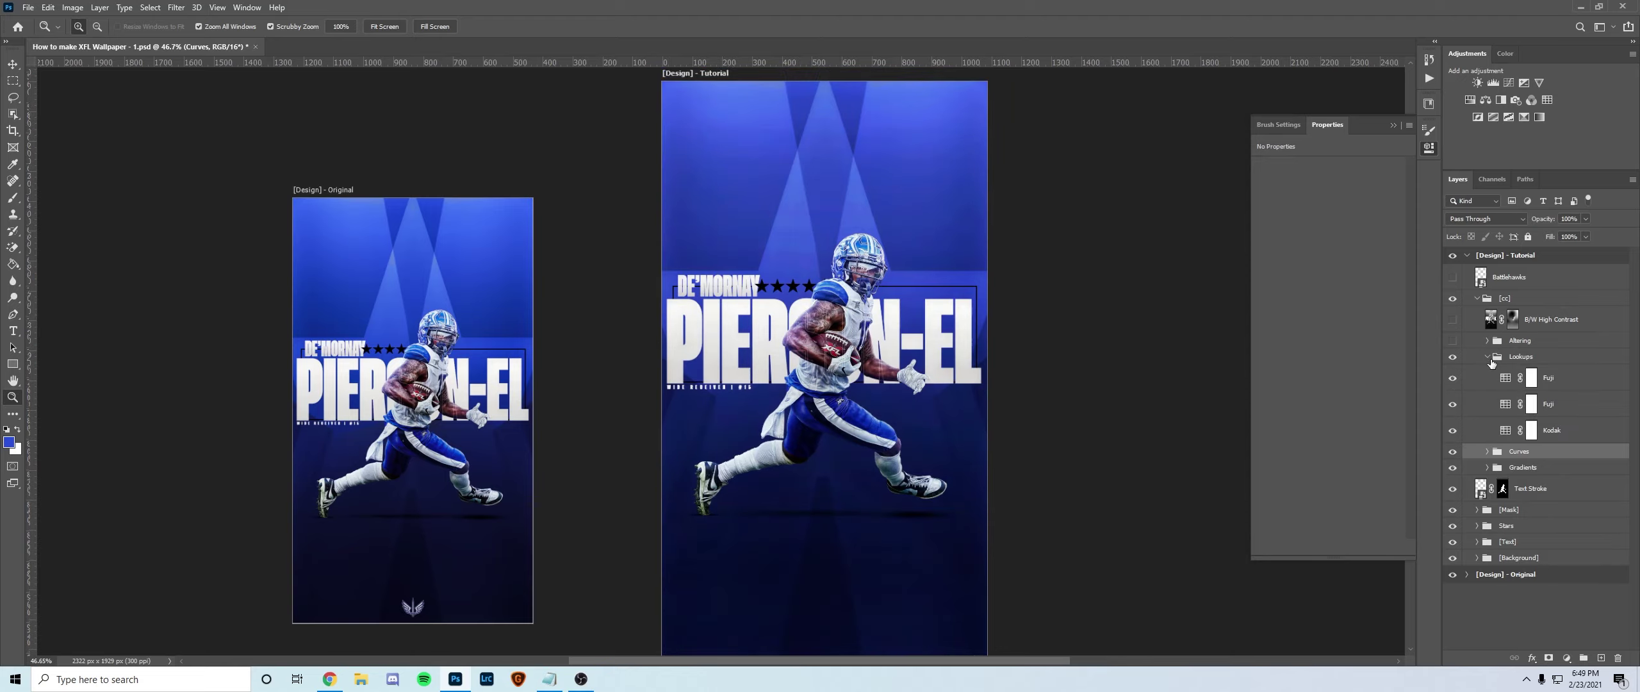
click(1550, 379)
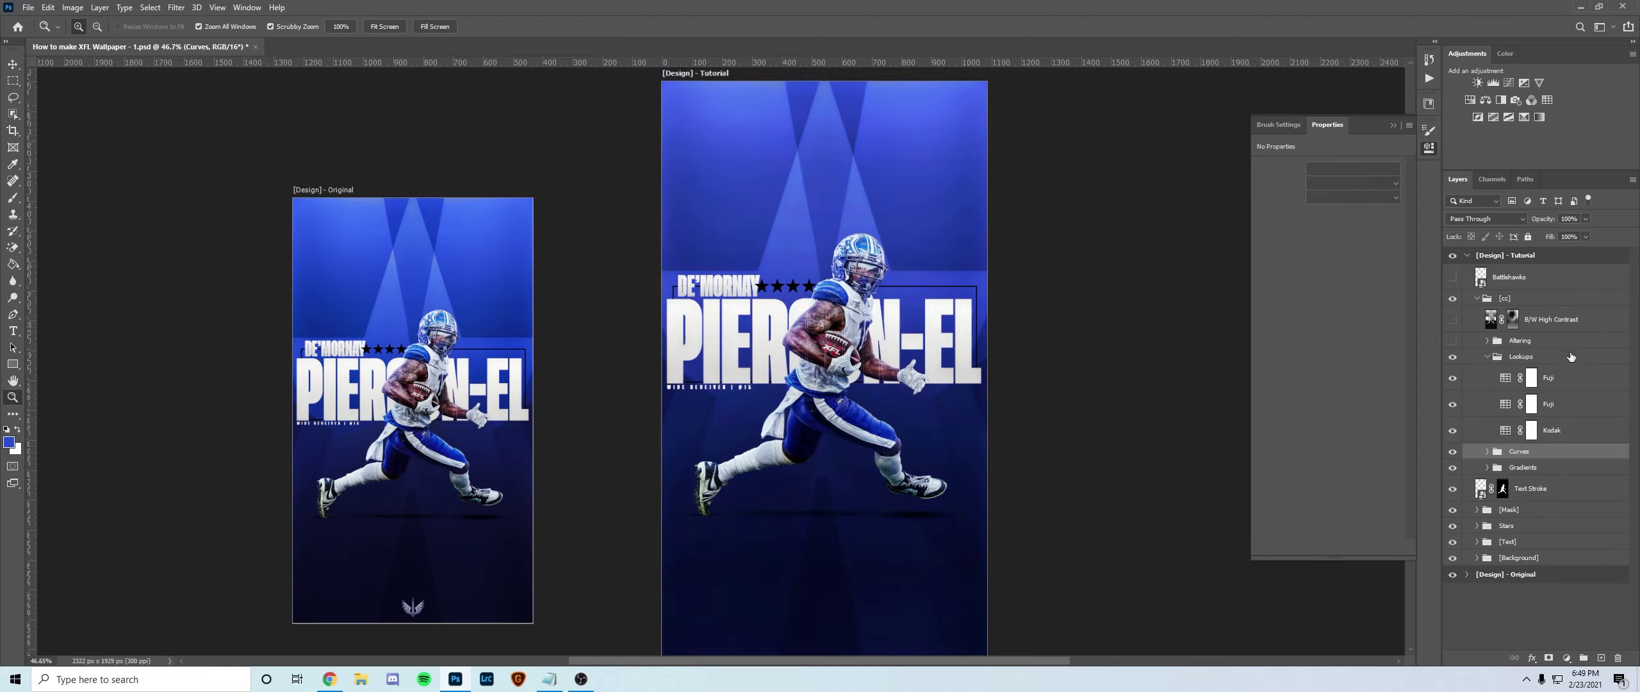
click(1539, 117)
click(1351, 168)
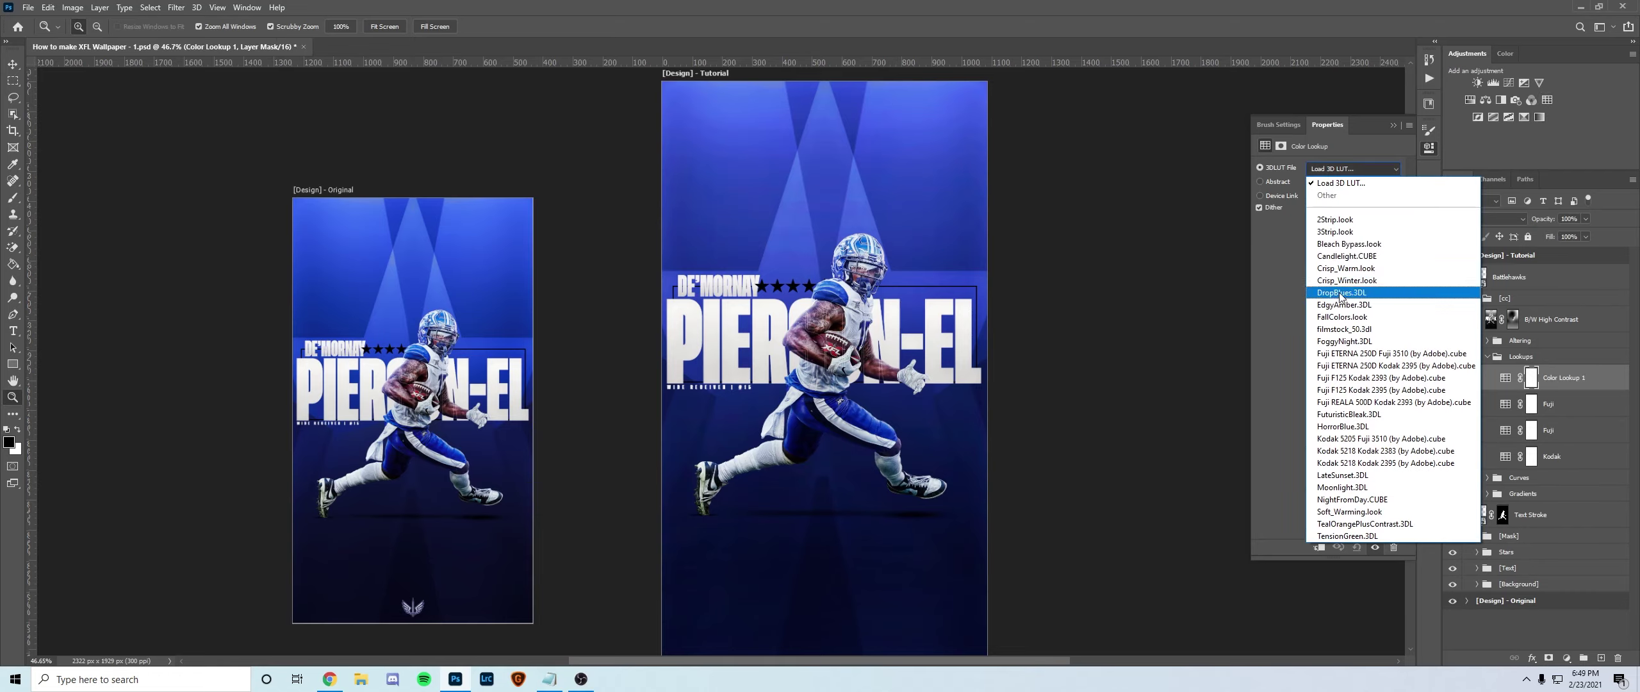
click(1566, 382)
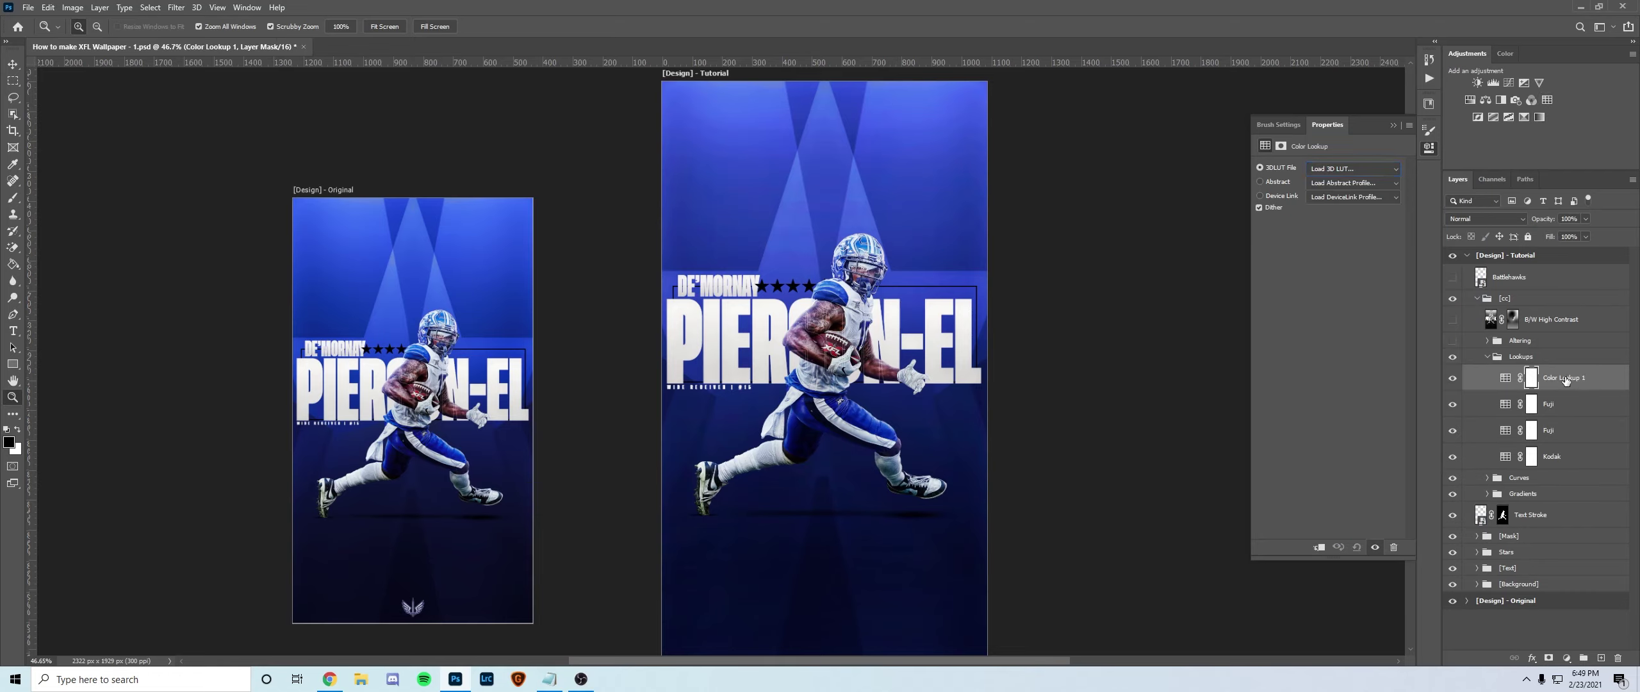
key(ctrl+z)
click(1556, 404)
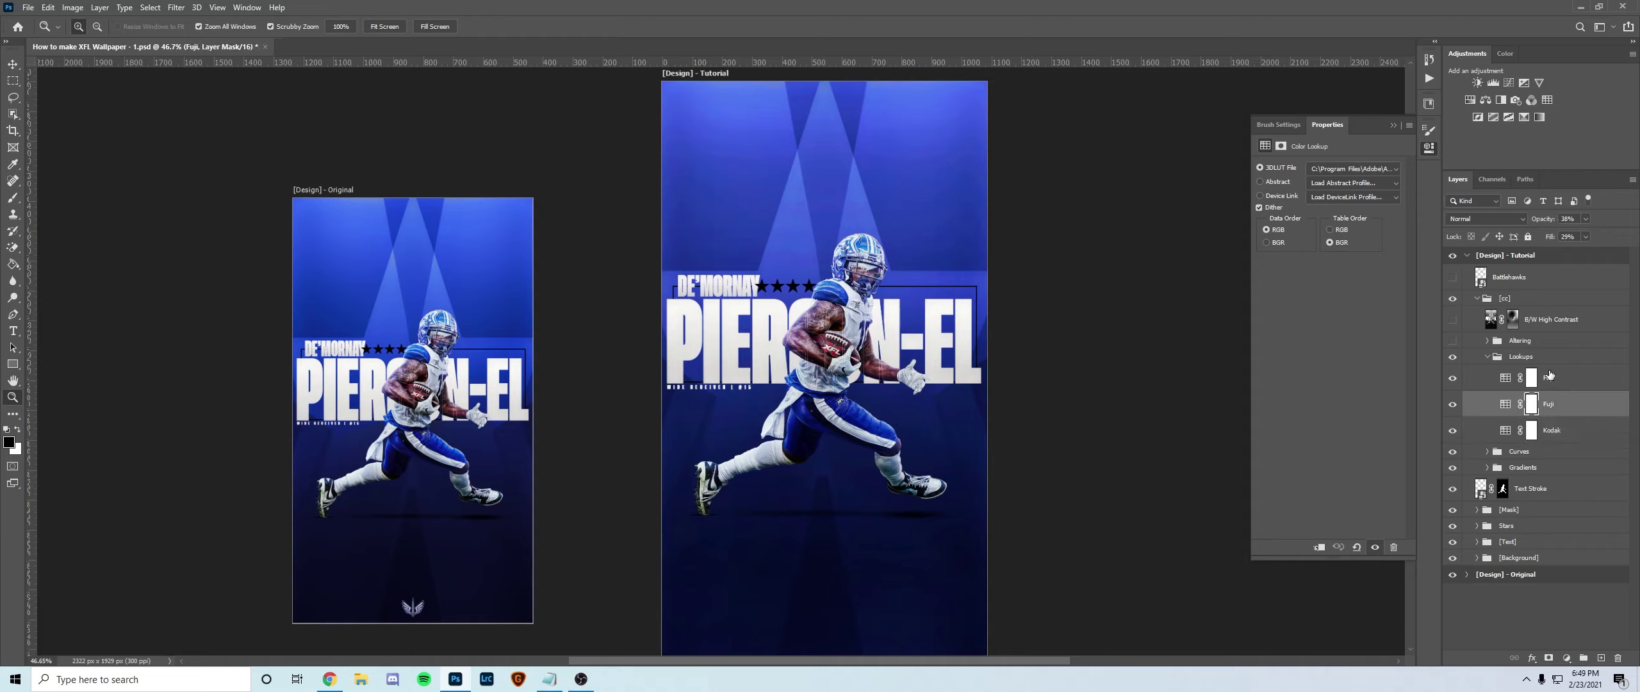
click(1487, 359)
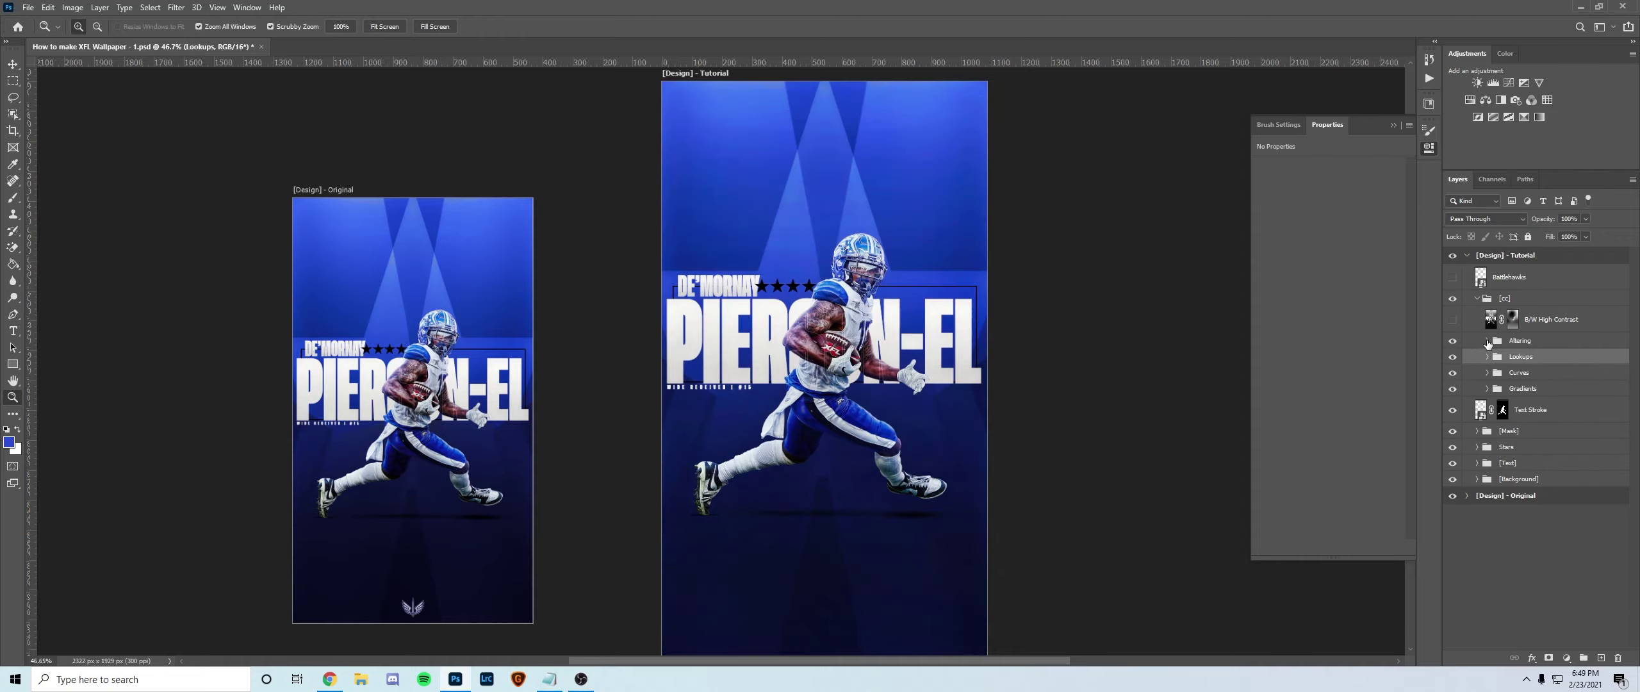
Turn on the Selective Color adjustment in Altering, keeping its range on Reds.
click(1487, 342)
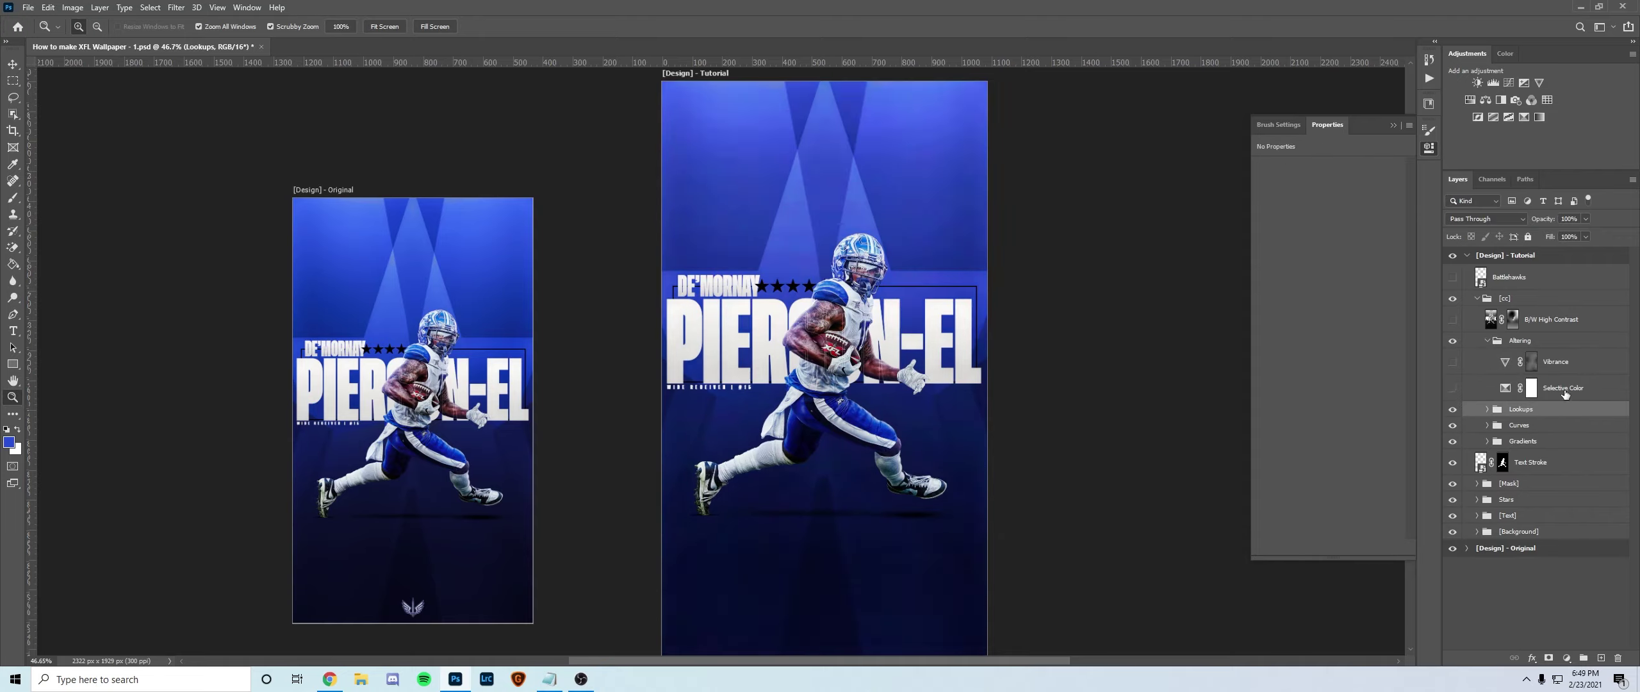
click(1531, 388)
click(1504, 391)
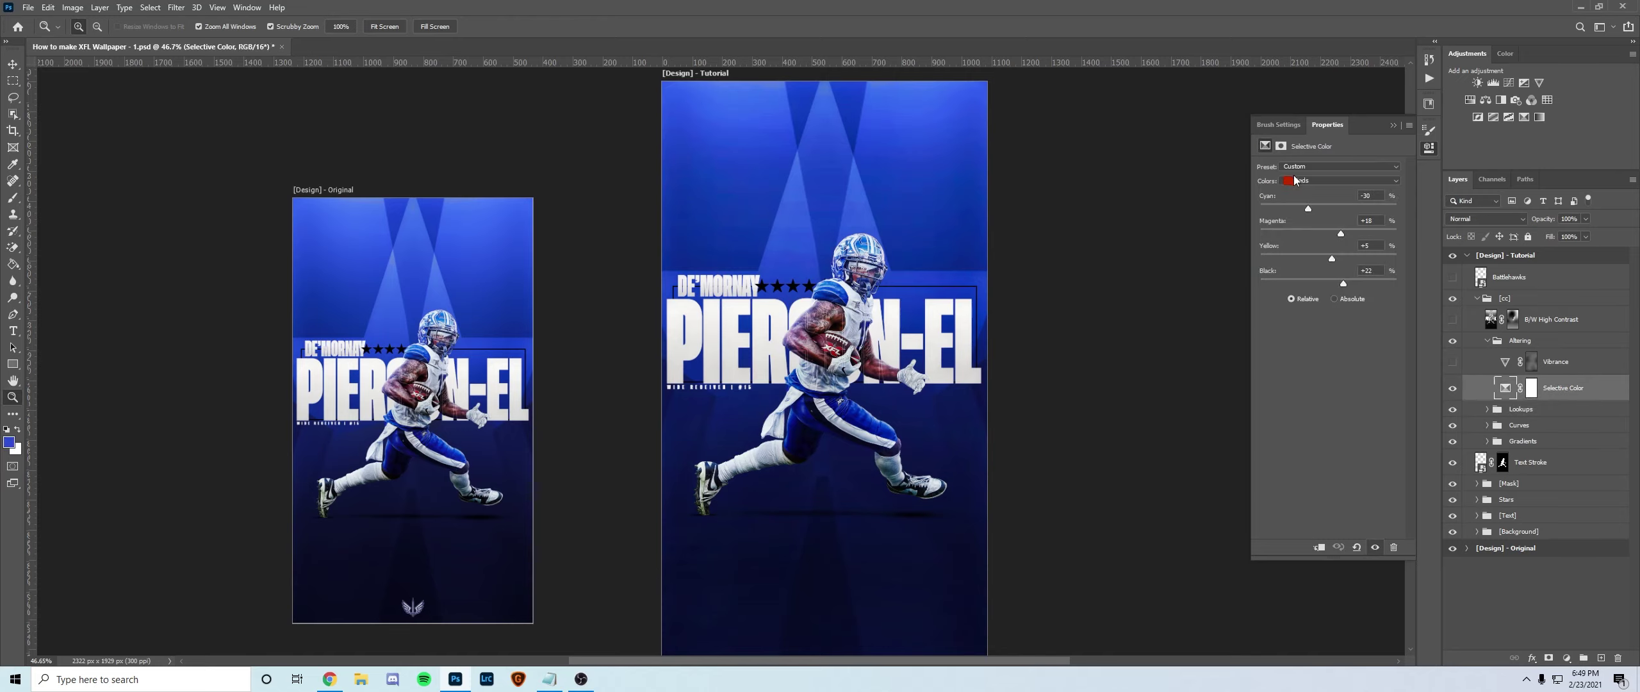
click(1310, 181)
click(1312, 190)
Compare the artwork with Selective Color off and on, then check the Vibrance settings.
click(1452, 389)
drag(835, 137, 889, 147)
click(1453, 389)
click(1452, 389)
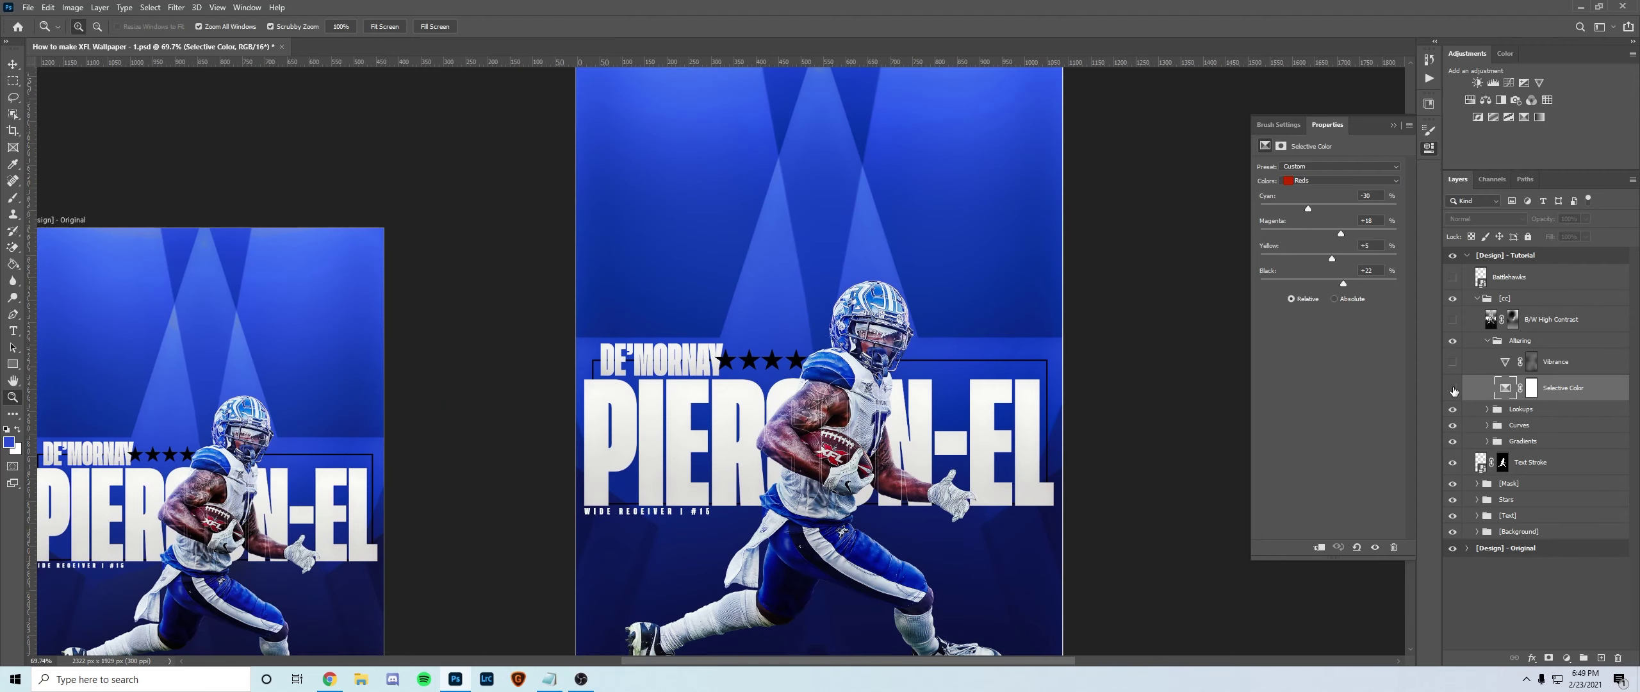
click(1453, 389)
scroll(1130, 350, down, 3)
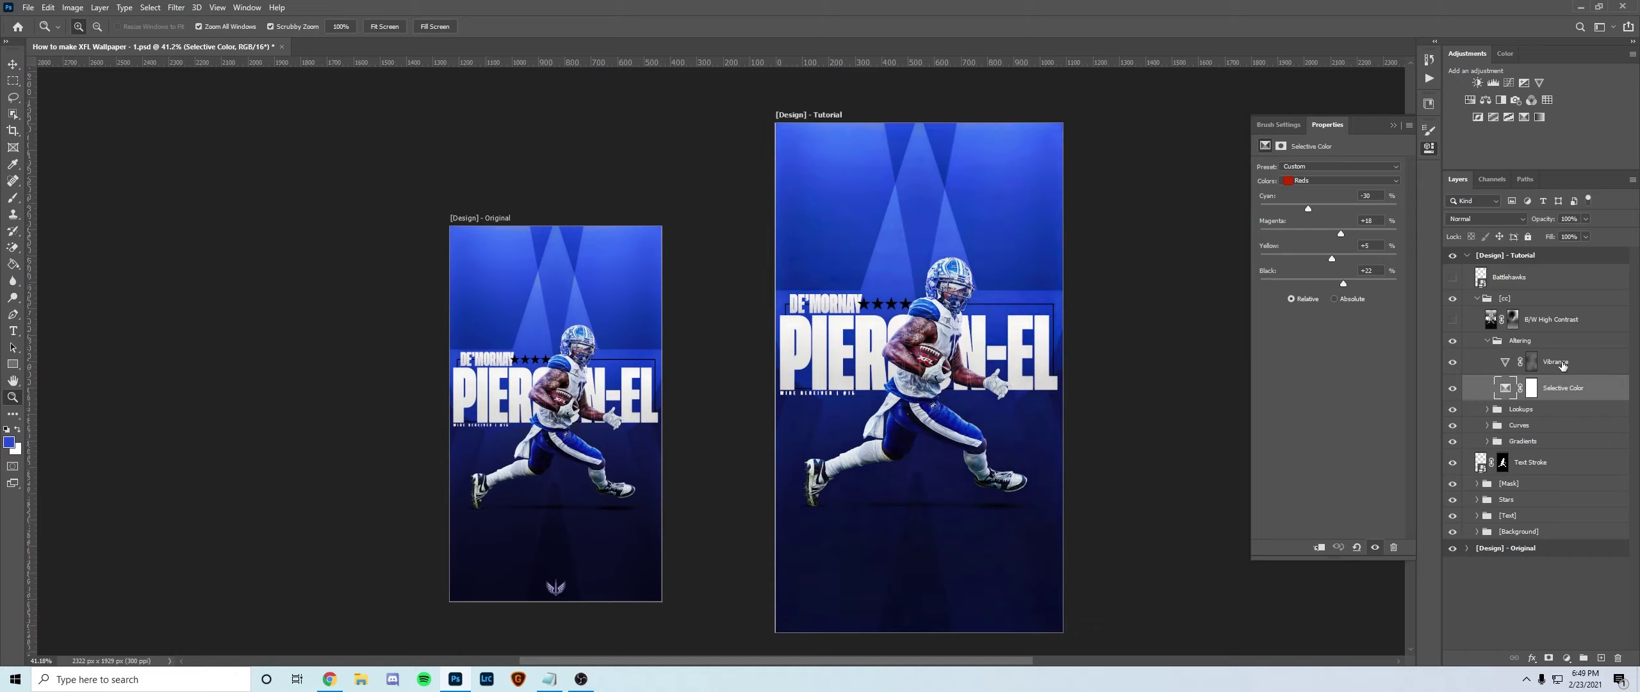
click(1548, 363)
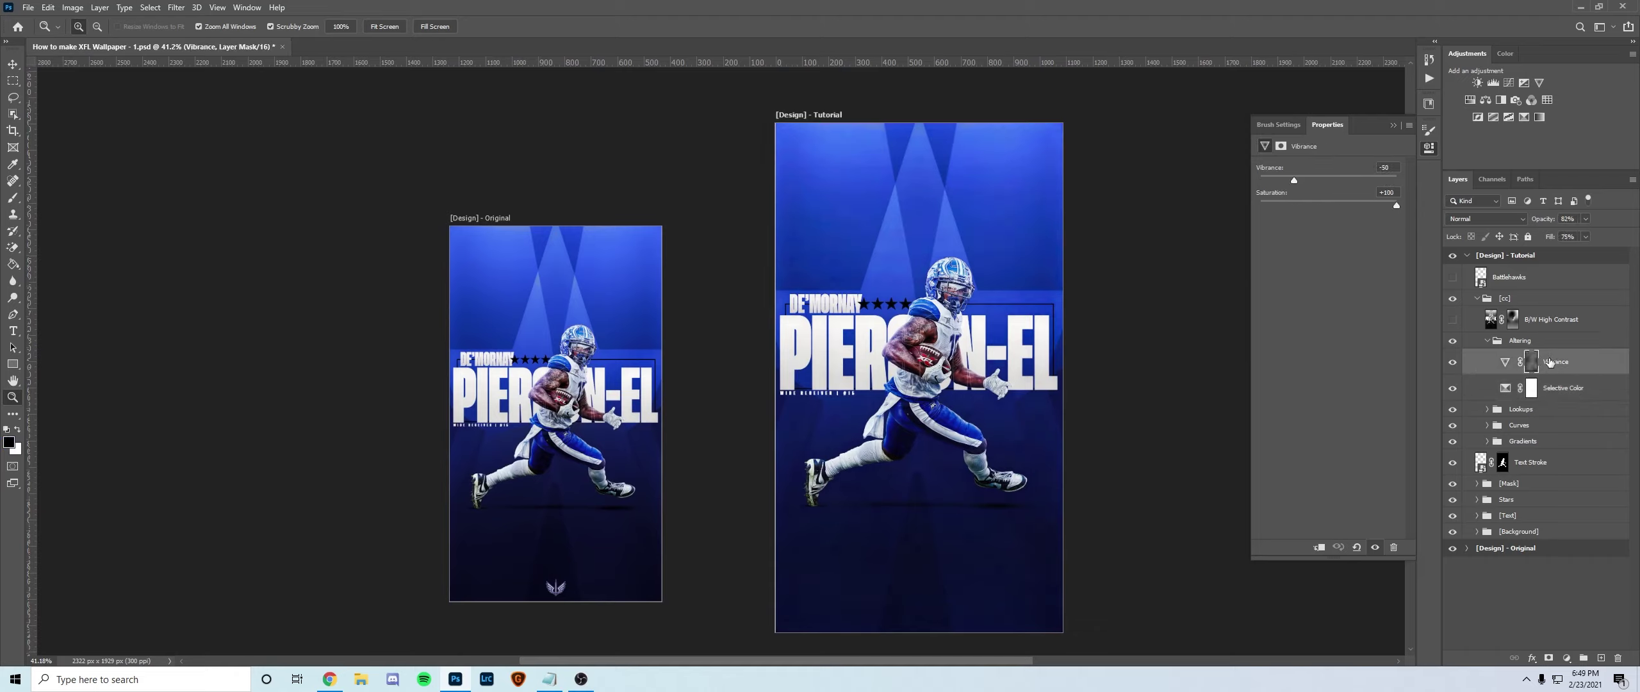
click(1484, 342)
click(1486, 341)
Merge a duplicate of all layers from [cc] down to [Background] into one layer.
click(1449, 320)
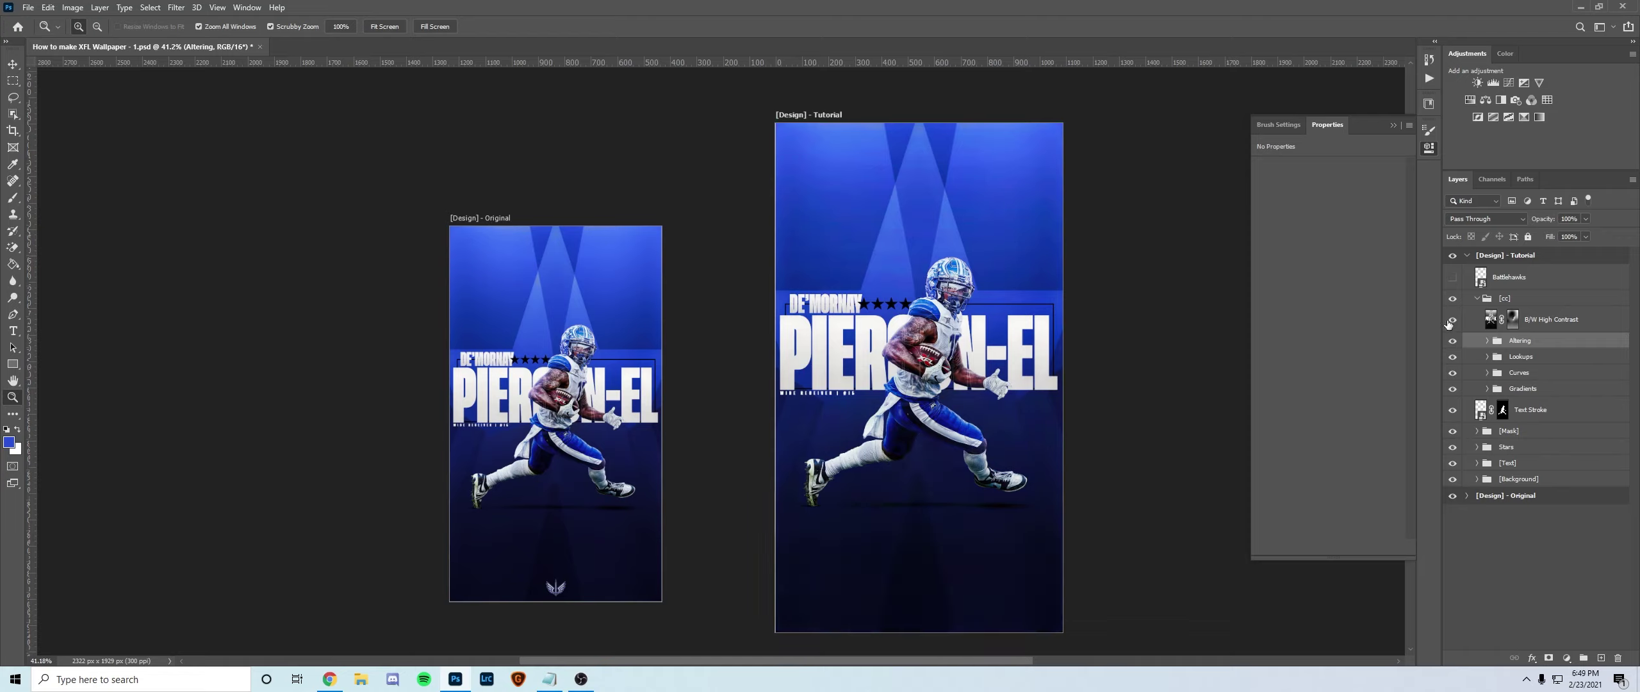
click(1449, 322)
click(1514, 329)
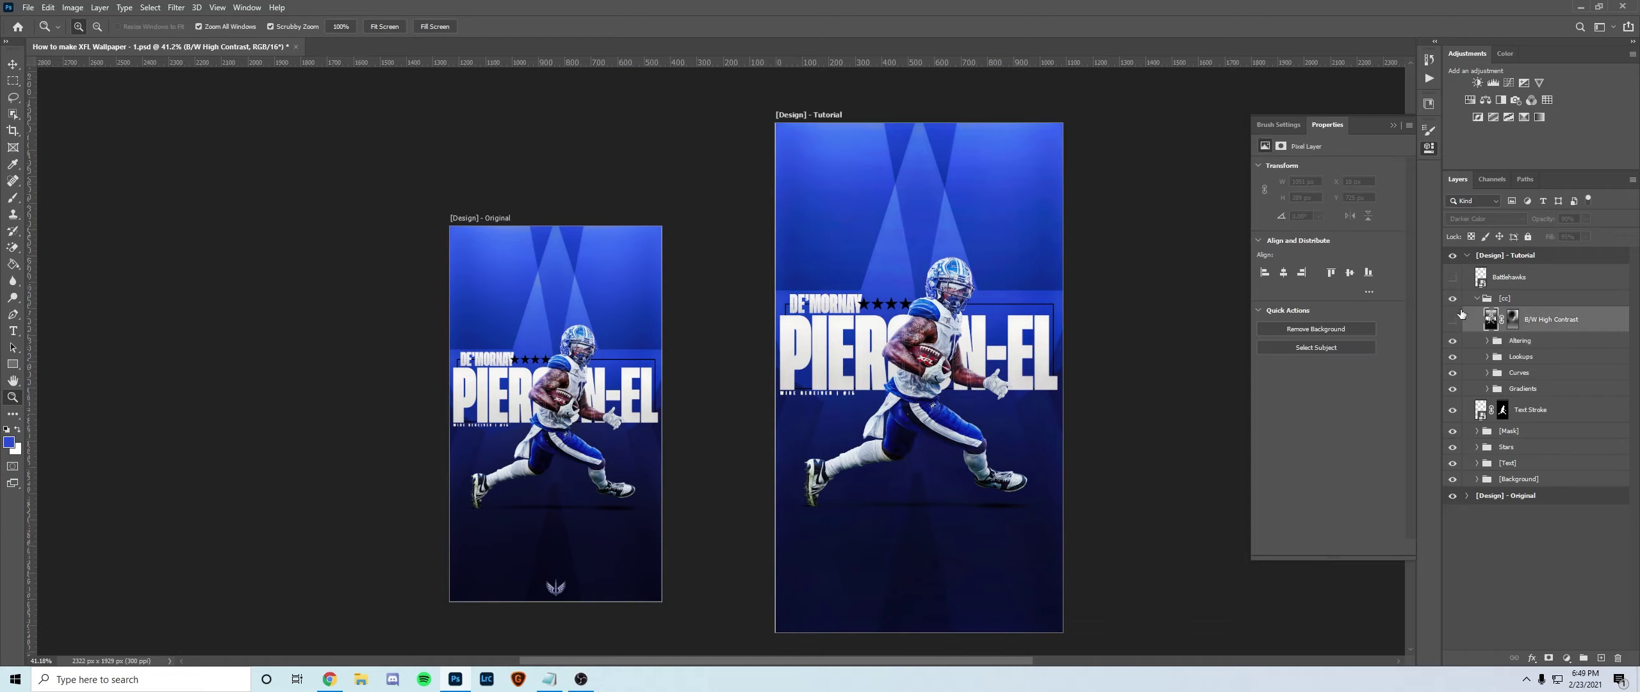
click(1478, 299)
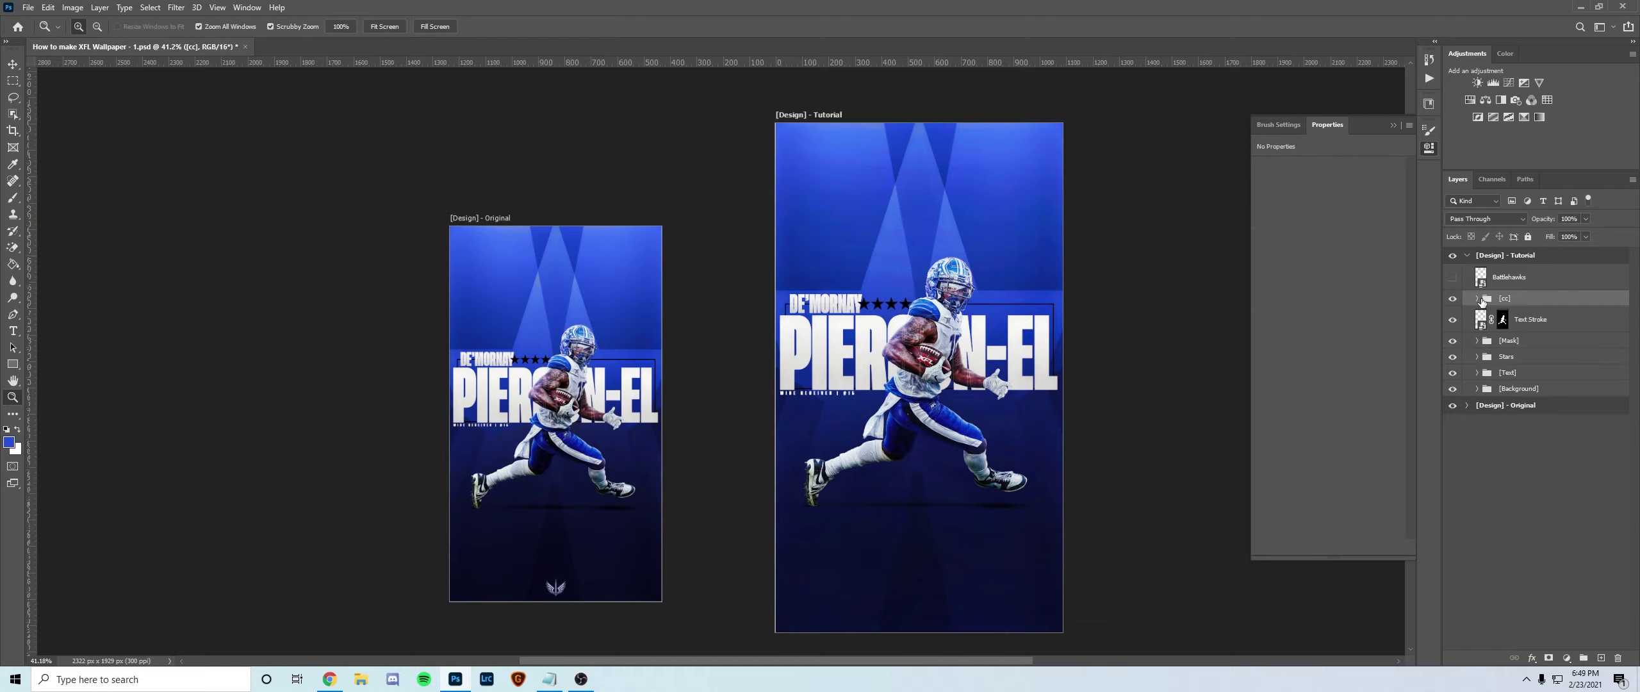
shift+click(1531, 389)
key(ctrl+j)
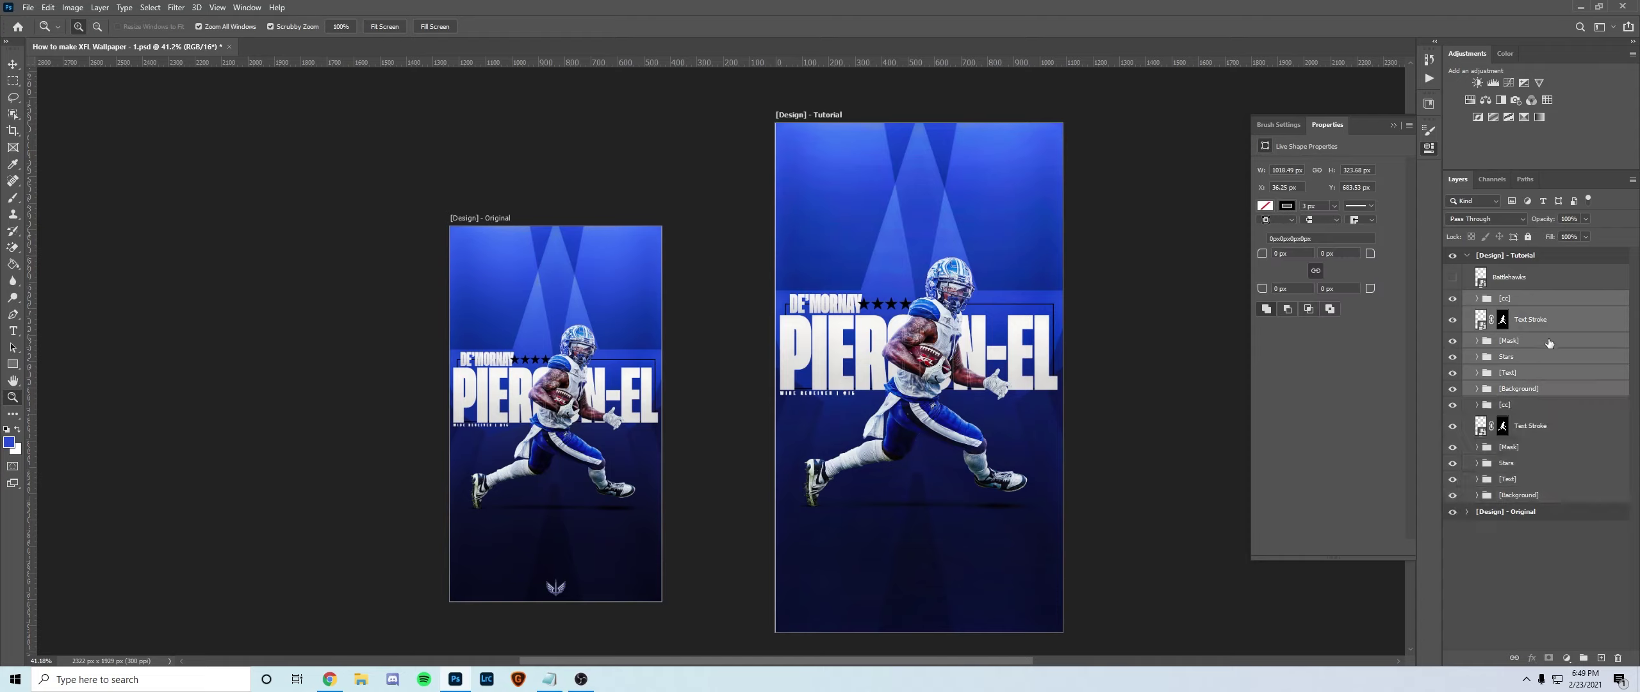
right_click(1535, 323)
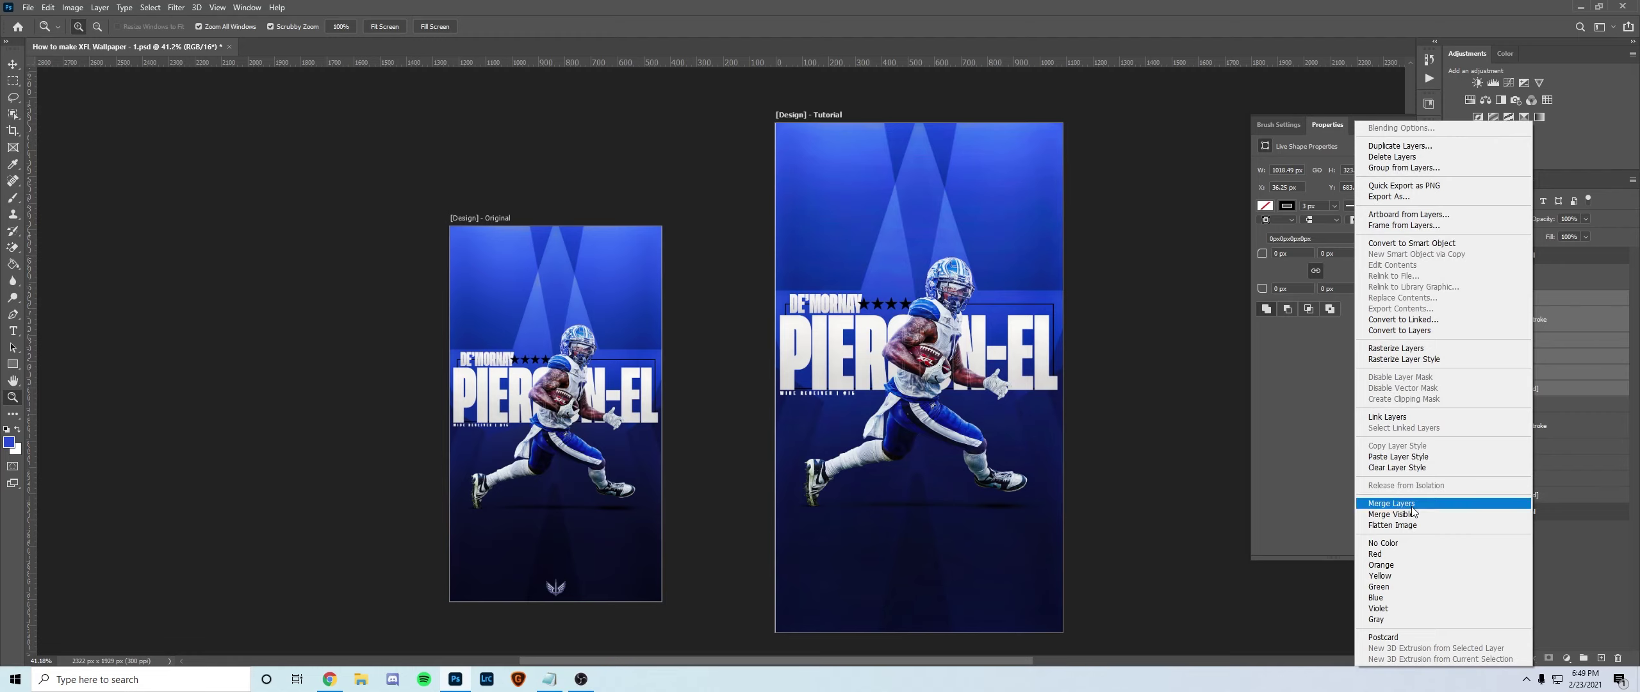
click(1455, 504)
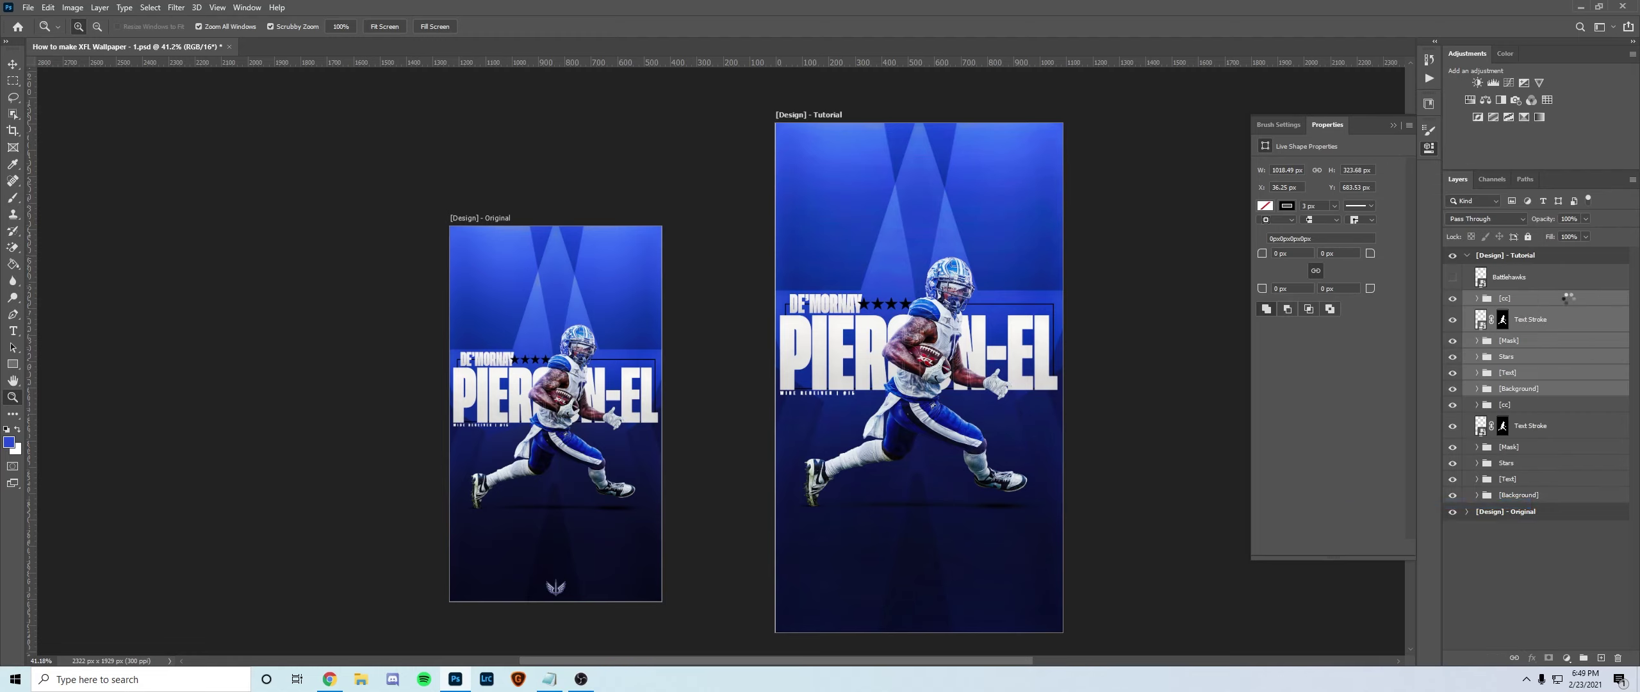
Apply the Camera Raw B&W High Contrast preset to the merged layer.
click(202, 83)
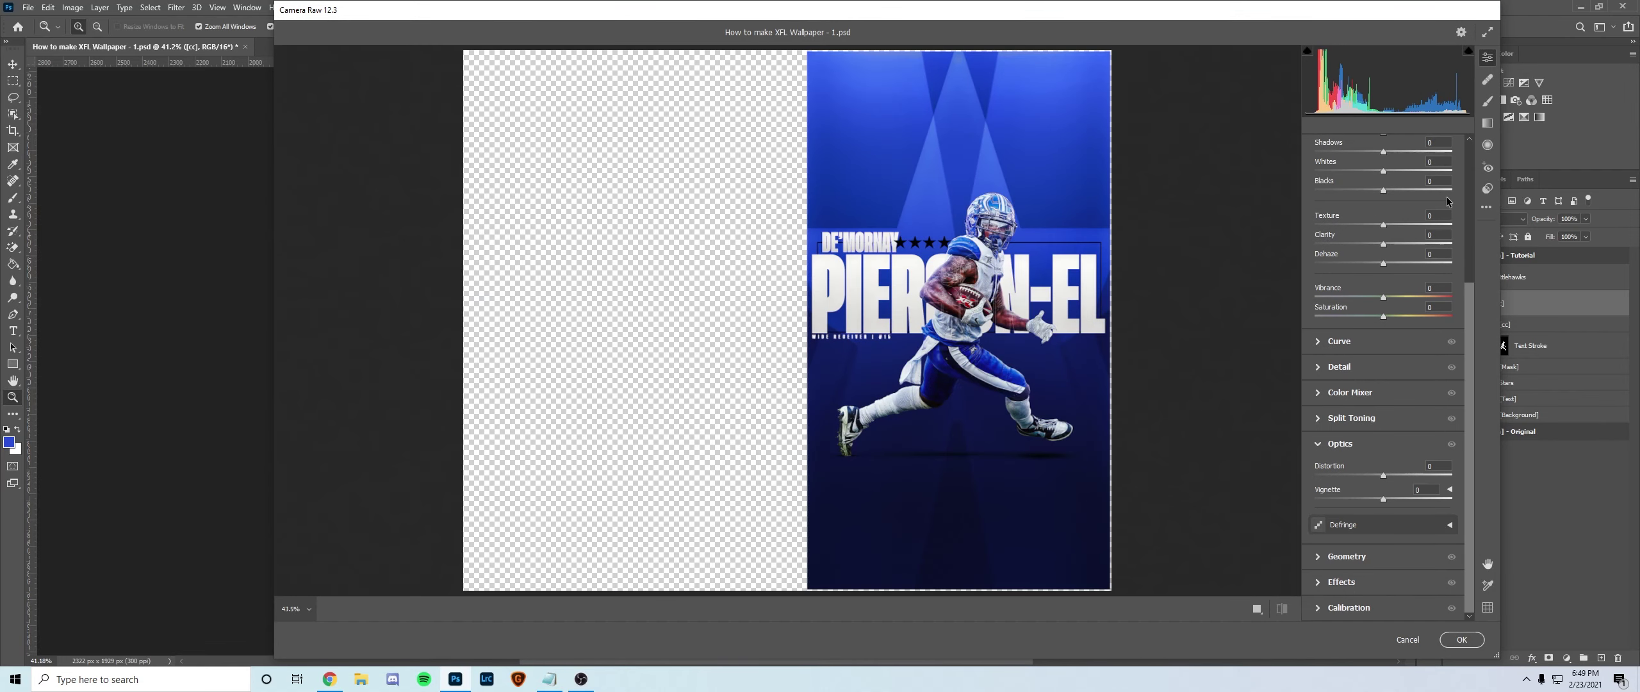
click(1487, 189)
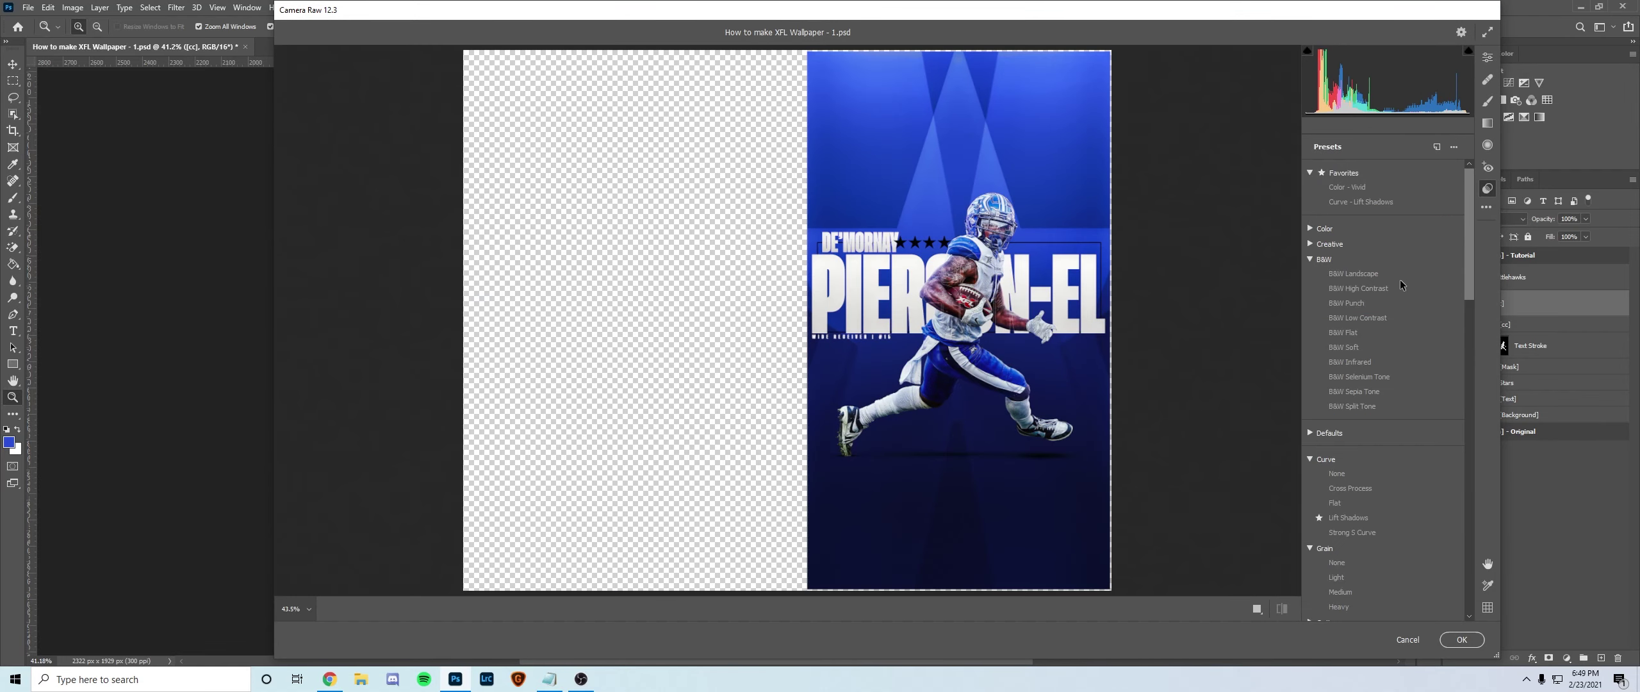
click(1359, 287)
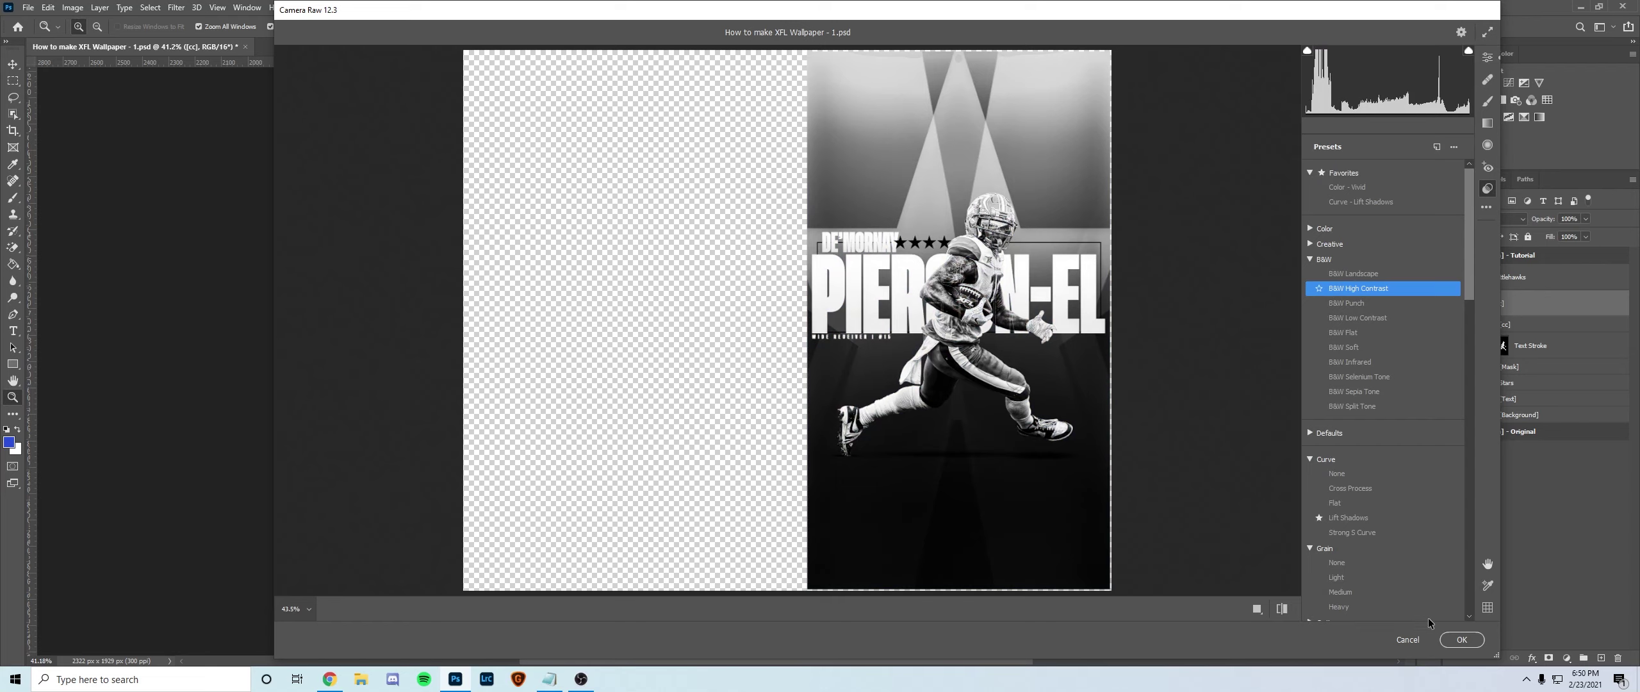
click(1461, 639)
Move the merged layer into [cc] and paste B/W High Contrast's Darker Color 90% style onto it.
click(1477, 324)
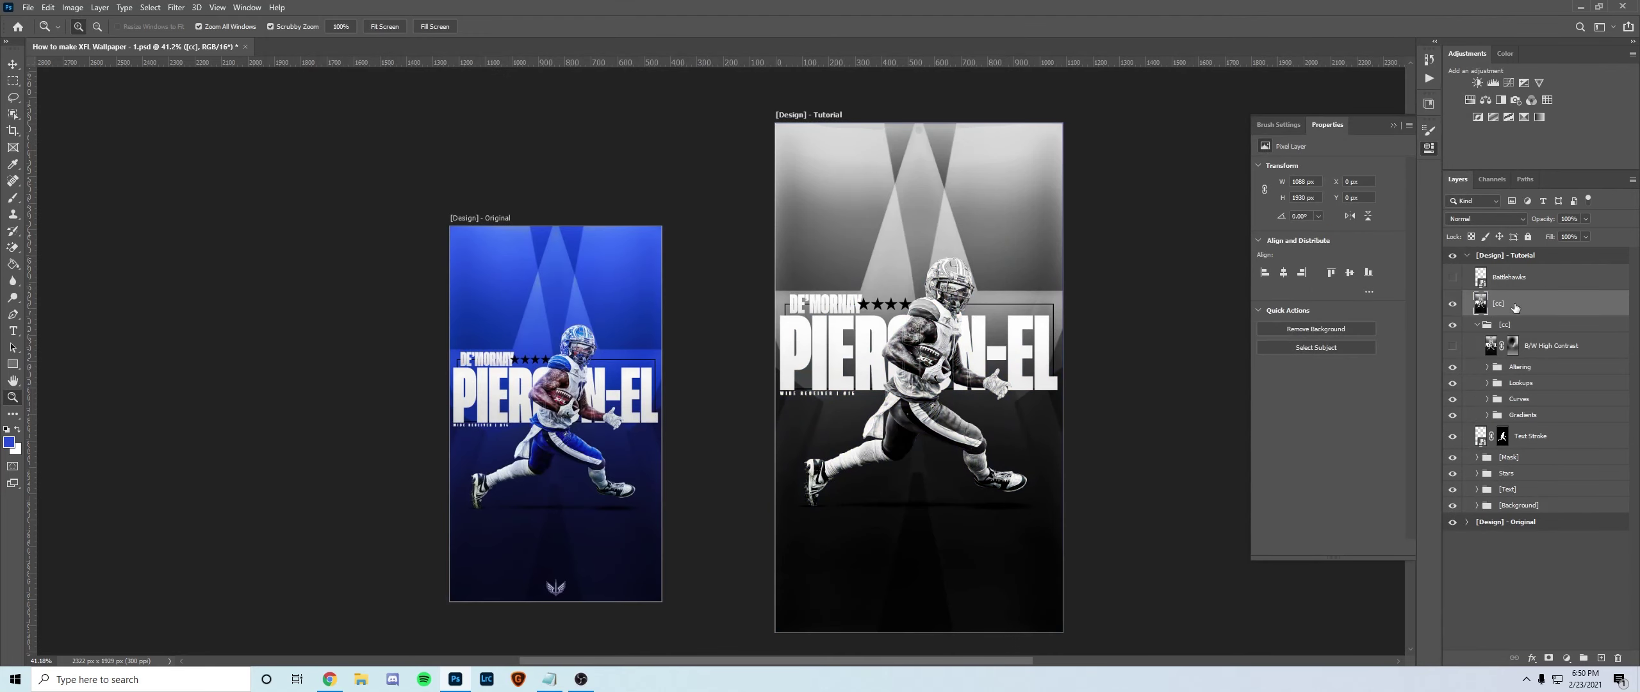
drag(1518, 308, 1541, 347)
click(1541, 346)
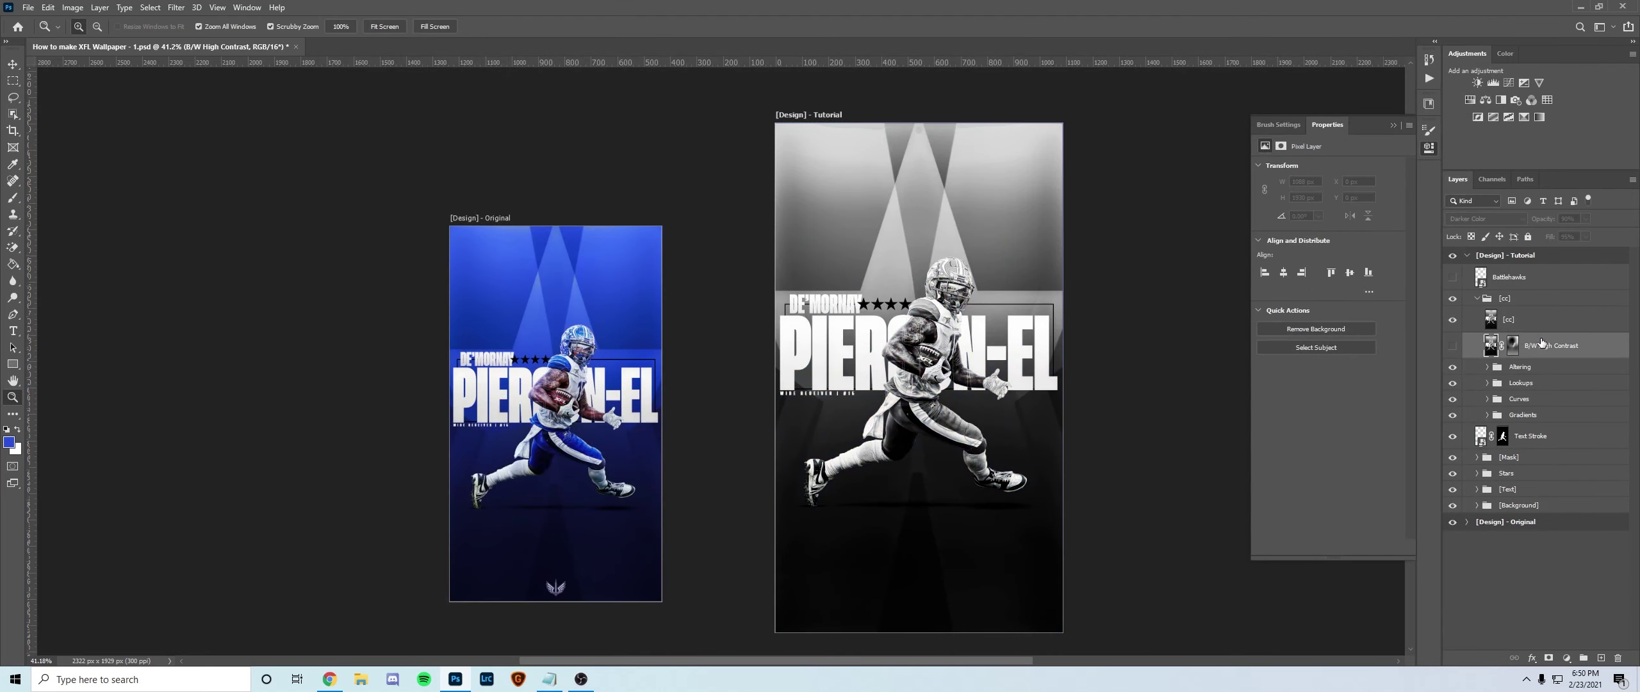
right_click(1541, 344)
click(1518, 417)
click(1524, 327)
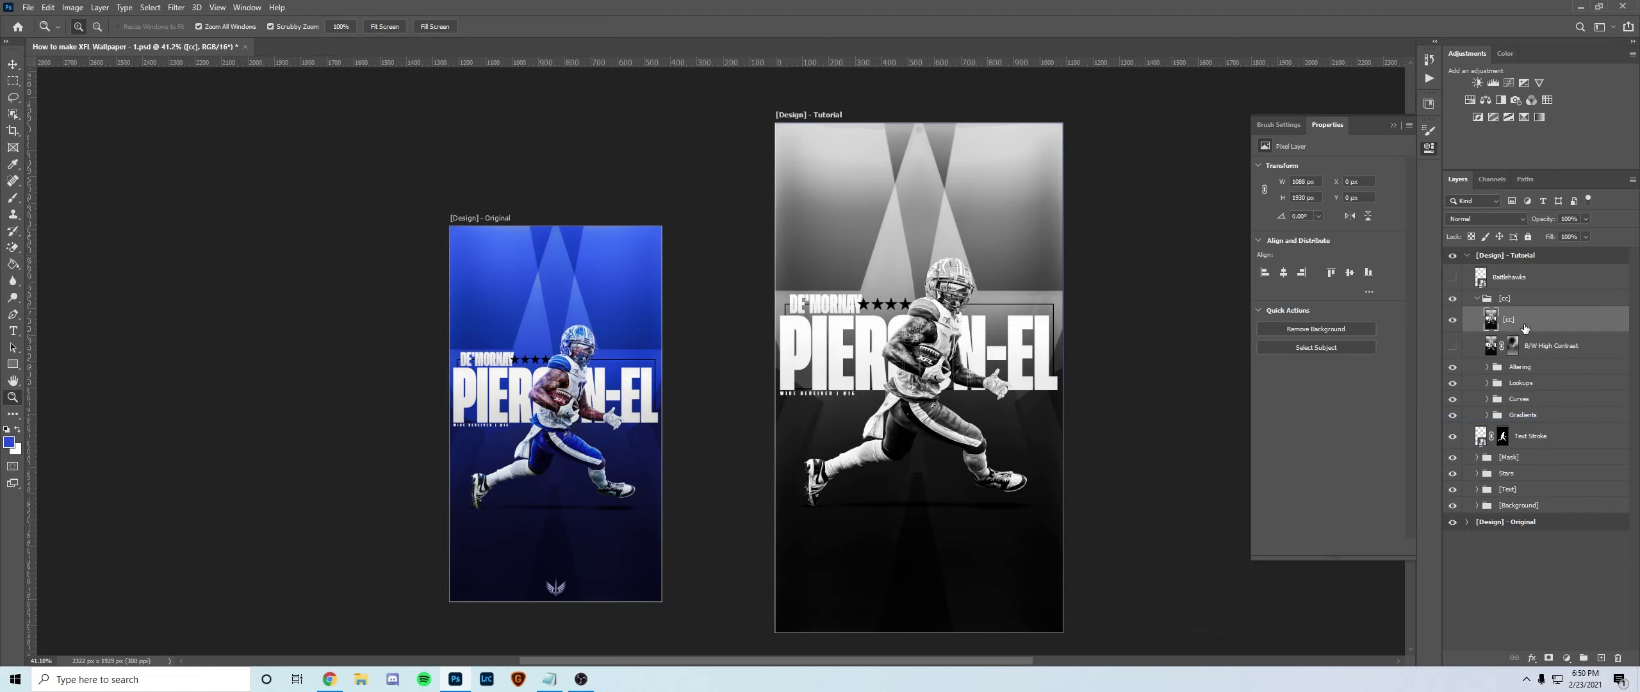
right_click(1524, 327)
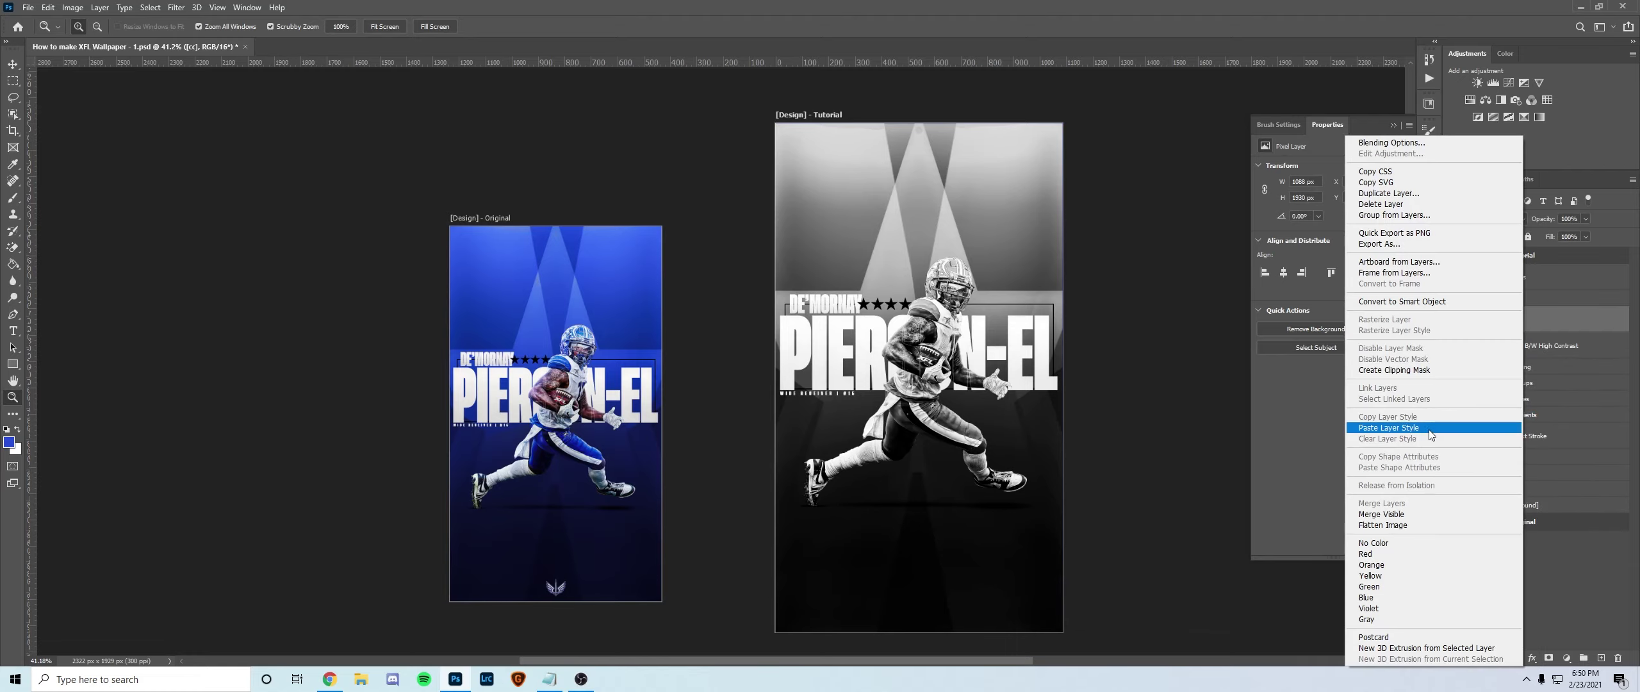
click(1397, 427)
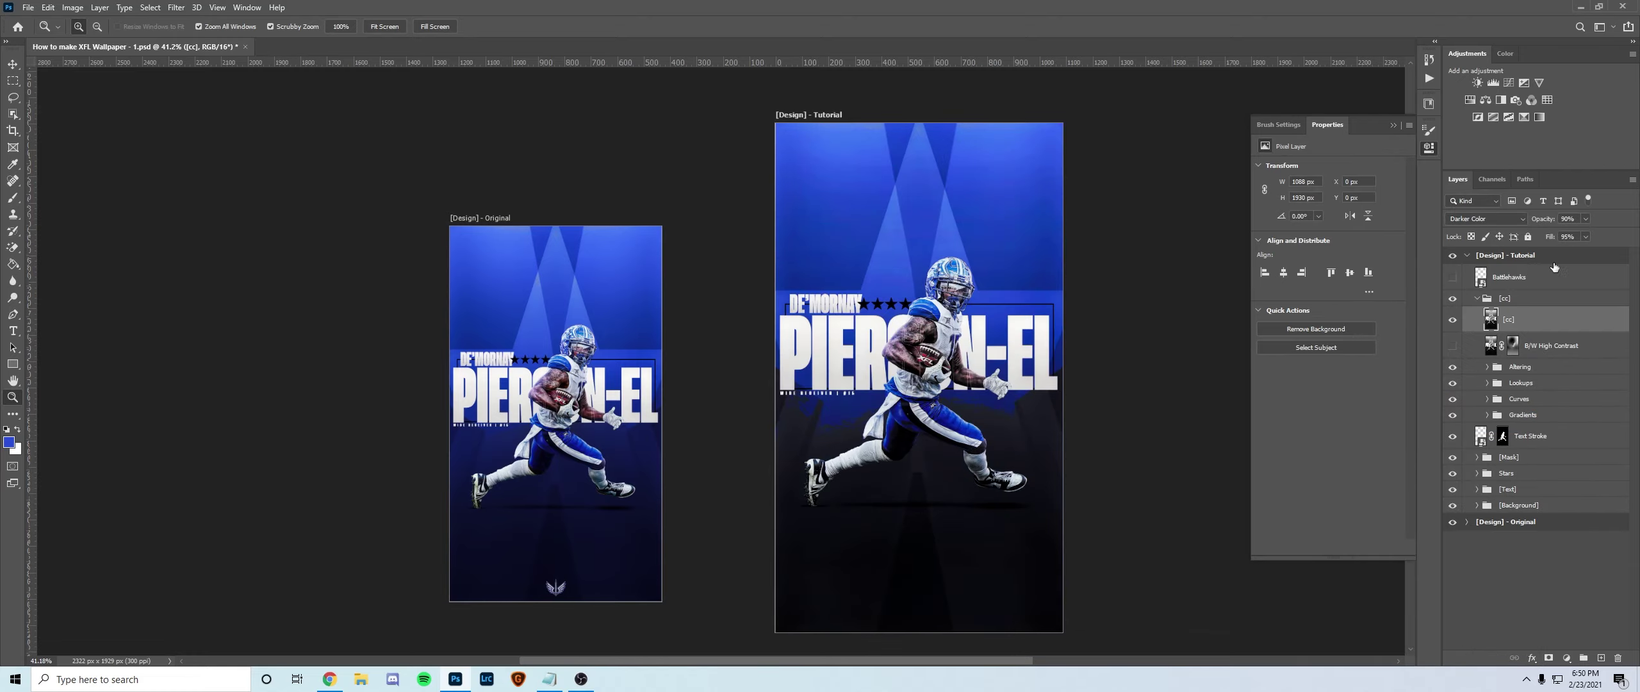
click(1452, 319)
click(1453, 319)
Delete the original B/W High Contrast layer.
click(1515, 351)
key(Delete)
click(1530, 328)
mouse_move(941, 353)
mouse_down()
mouse_move(969, 370)
mouse_move(946, 374)
mouse_up()
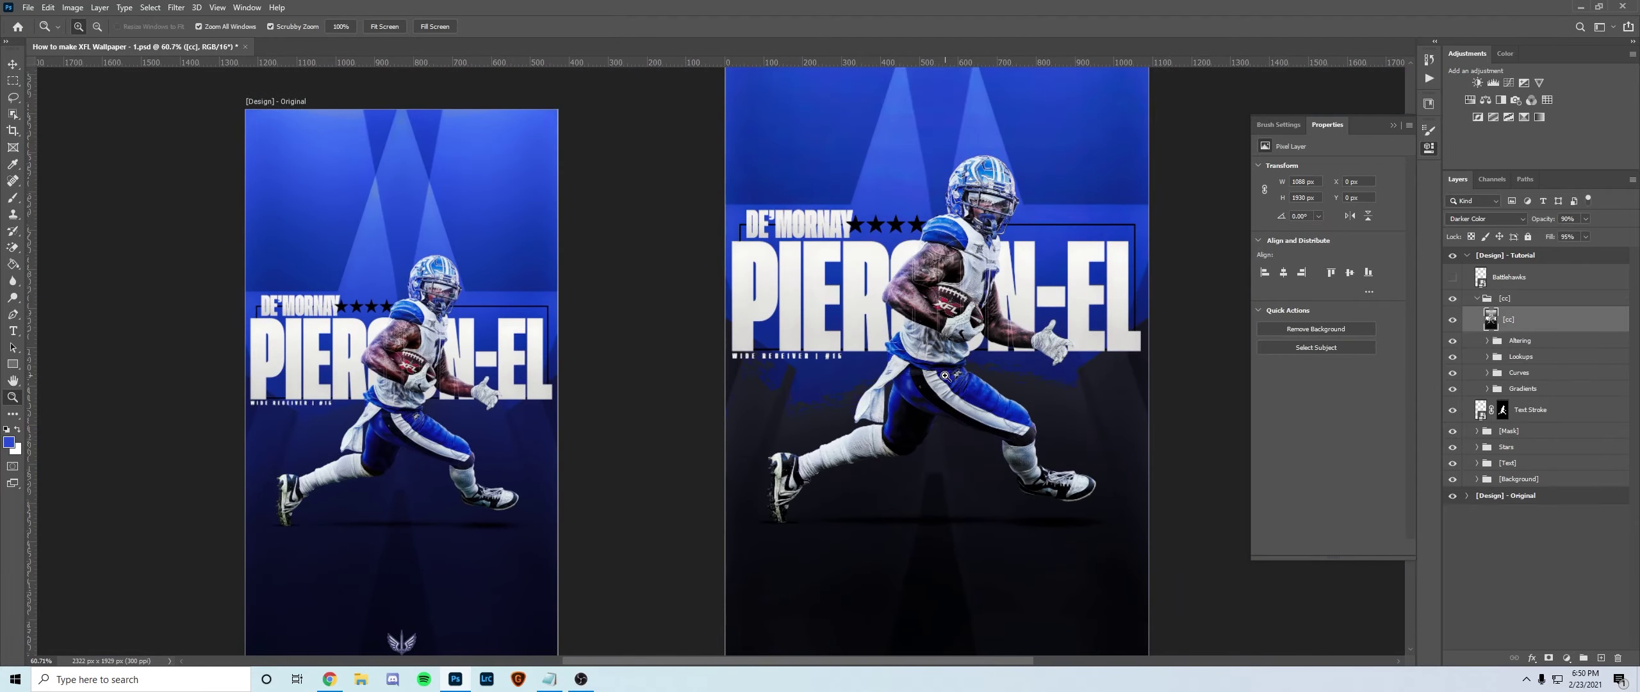
drag(1061, 350, 1035, 345)
Add a layer mask to the merged layer and paint out its left and right sides to reveal blue.
click(1548, 657)
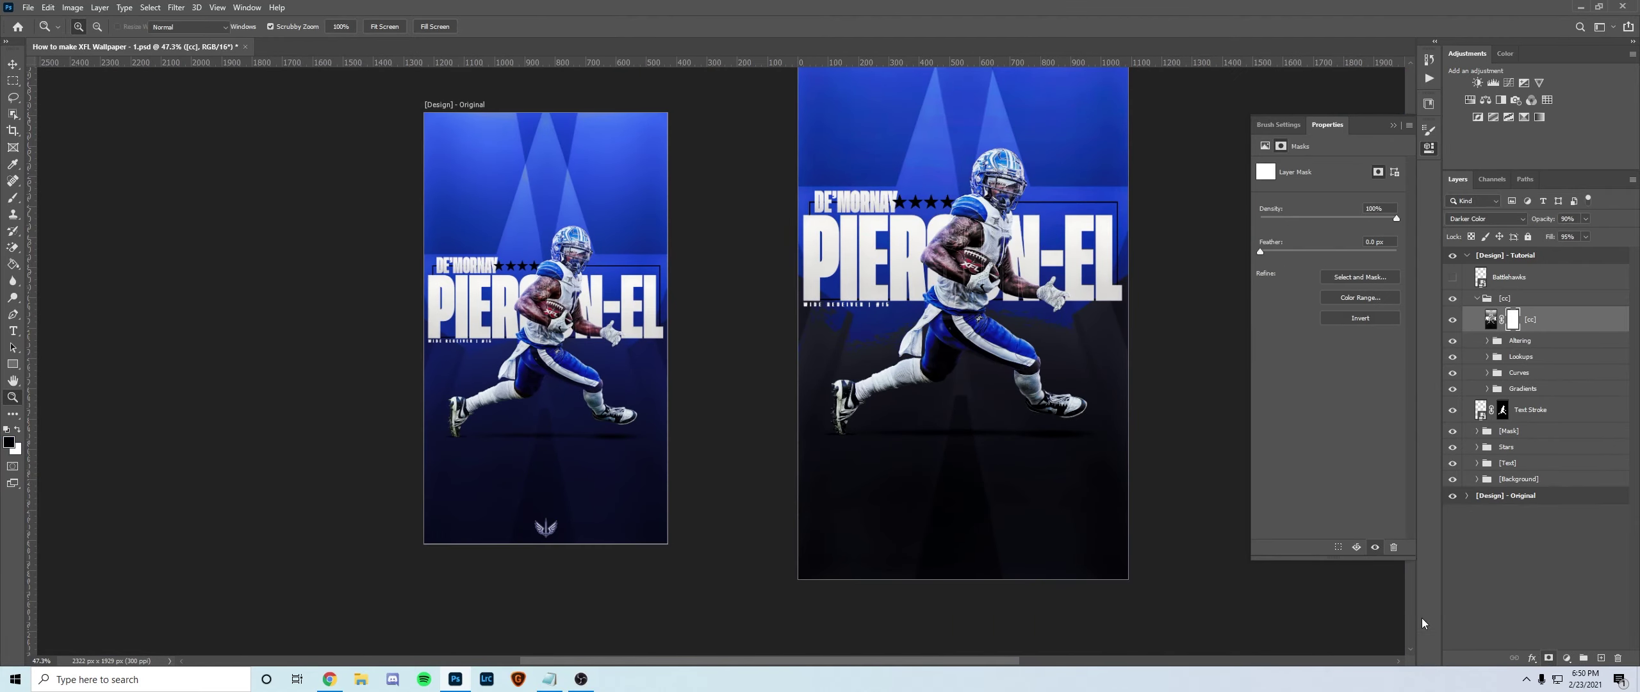
key(b)
key(bracketright)
key(bracketright)
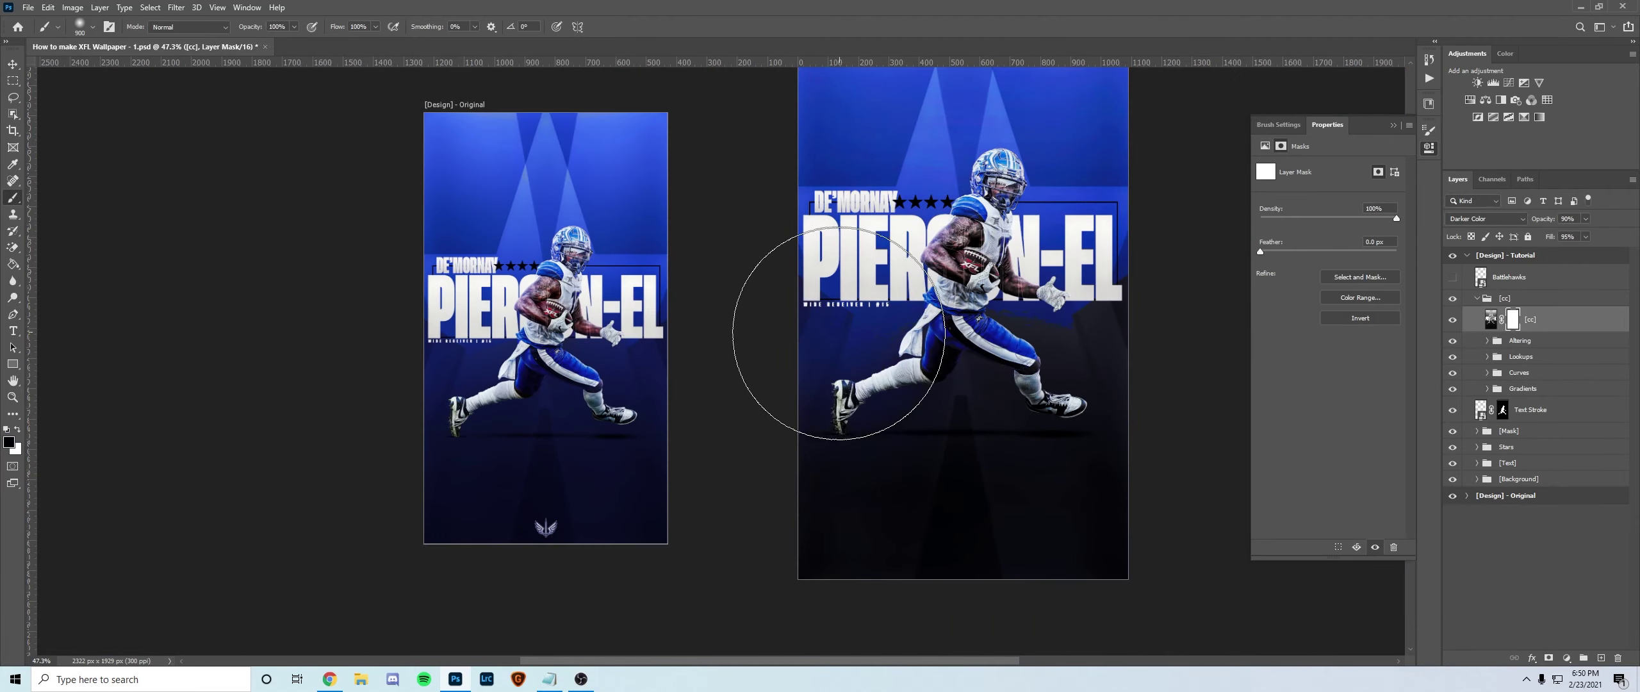
key(bracketleft)
drag(838, 334, 959, 339)
mouse_move(1124, 318)
mouse_down()
mouse_move(1030, 325)
mouse_move(1098, 319)
mouse_up()
Fade the black-and-white over the upper middle with a 50% opacity brush on the mask.
key(2)
key(1)
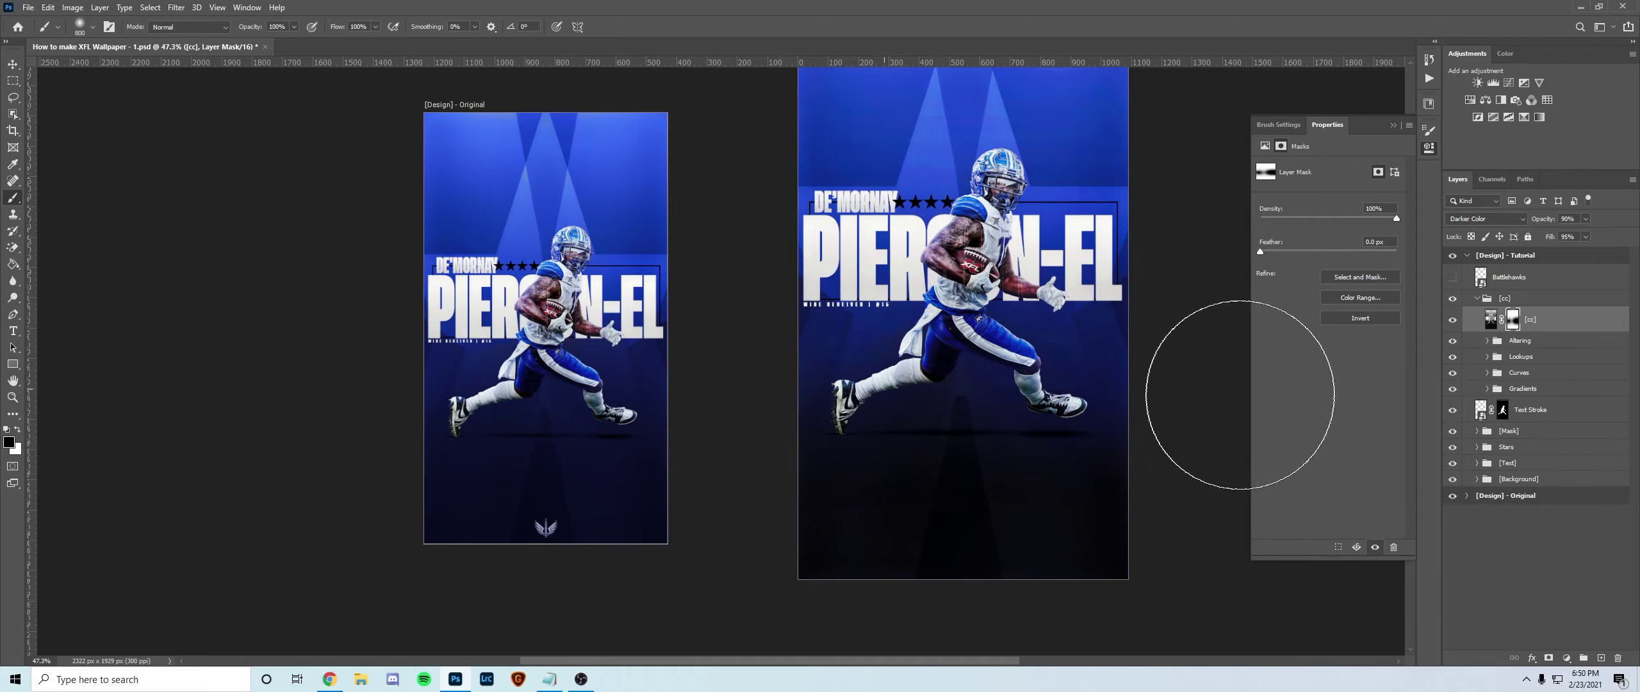
key(x)
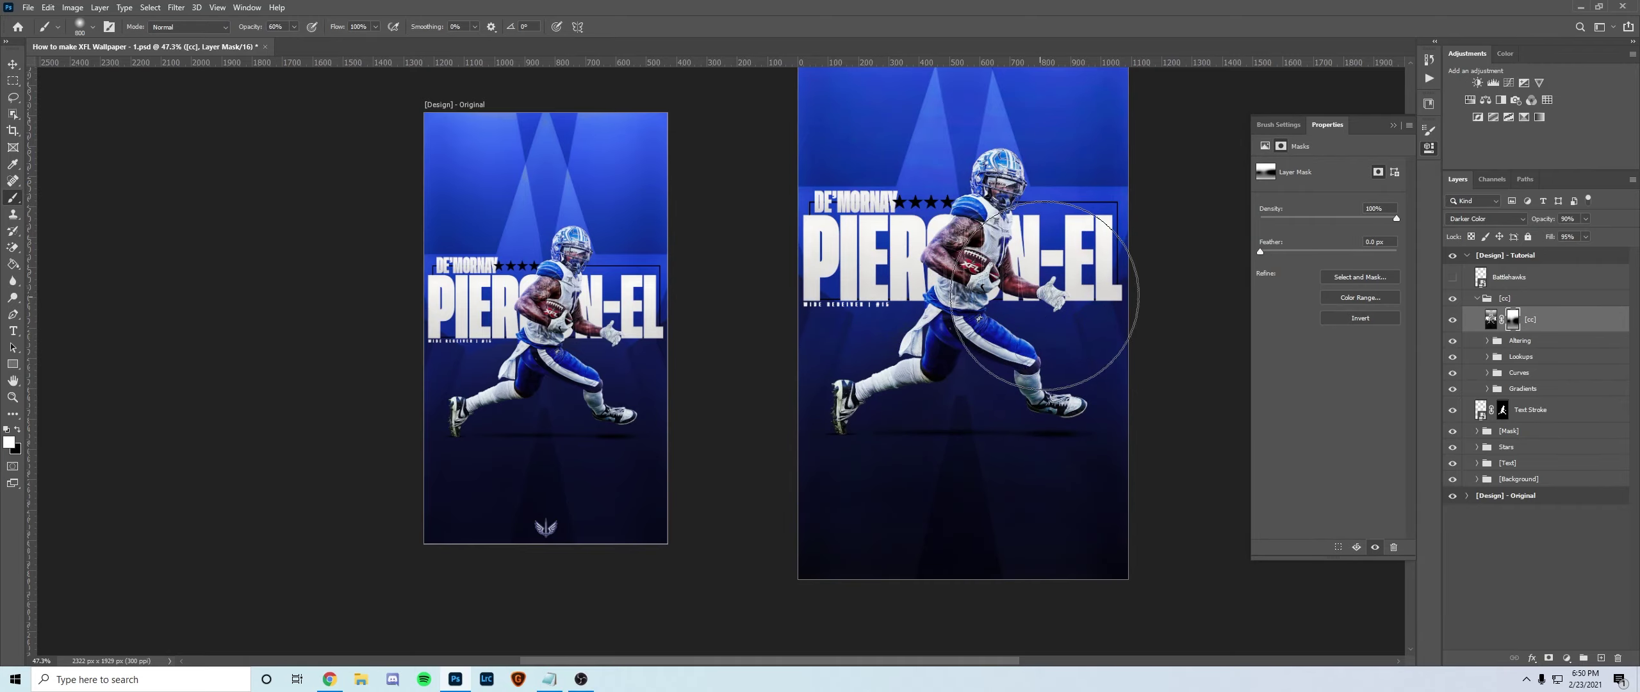
key(6)
key(x)
key(5)
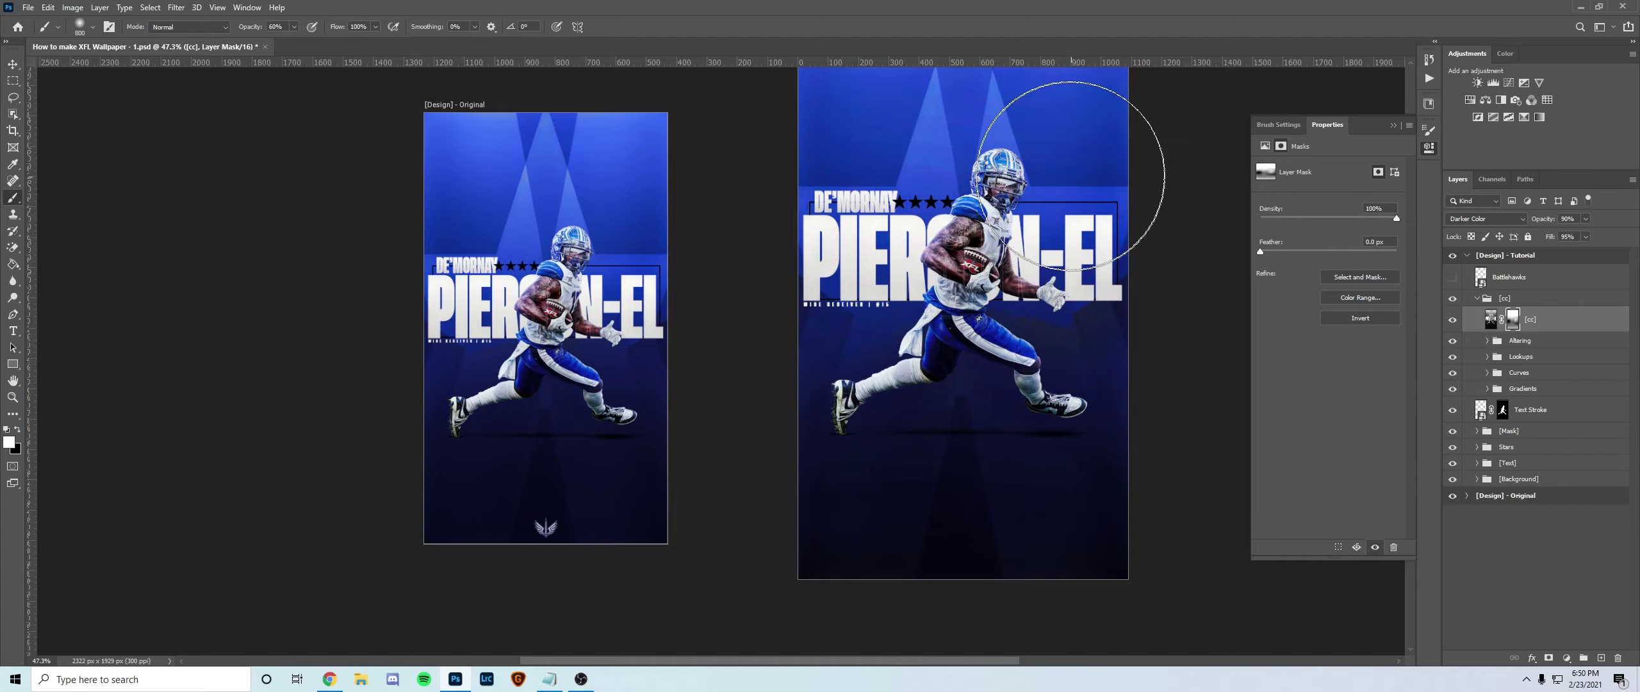
drag(927, 162, 879, 216)
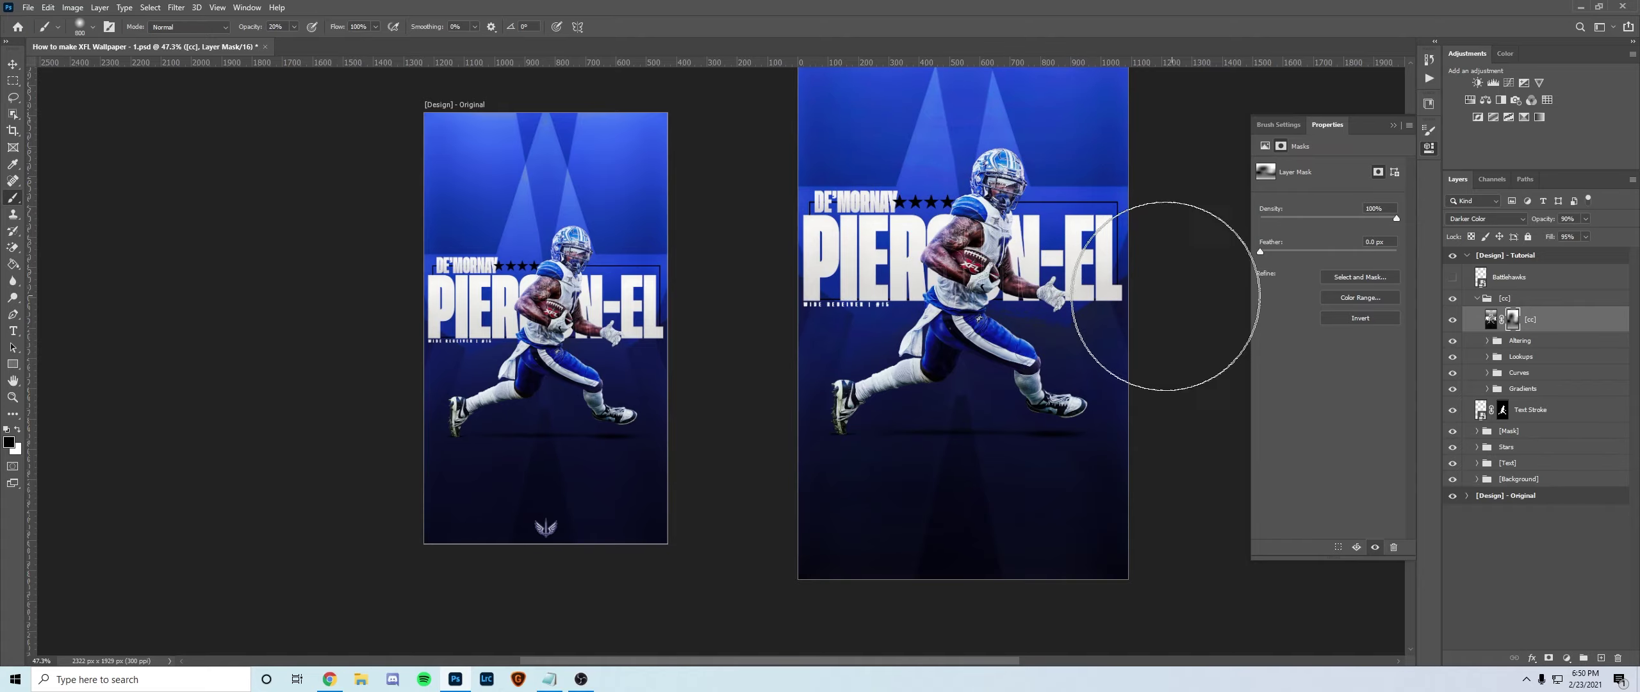
key(2)
key(1)
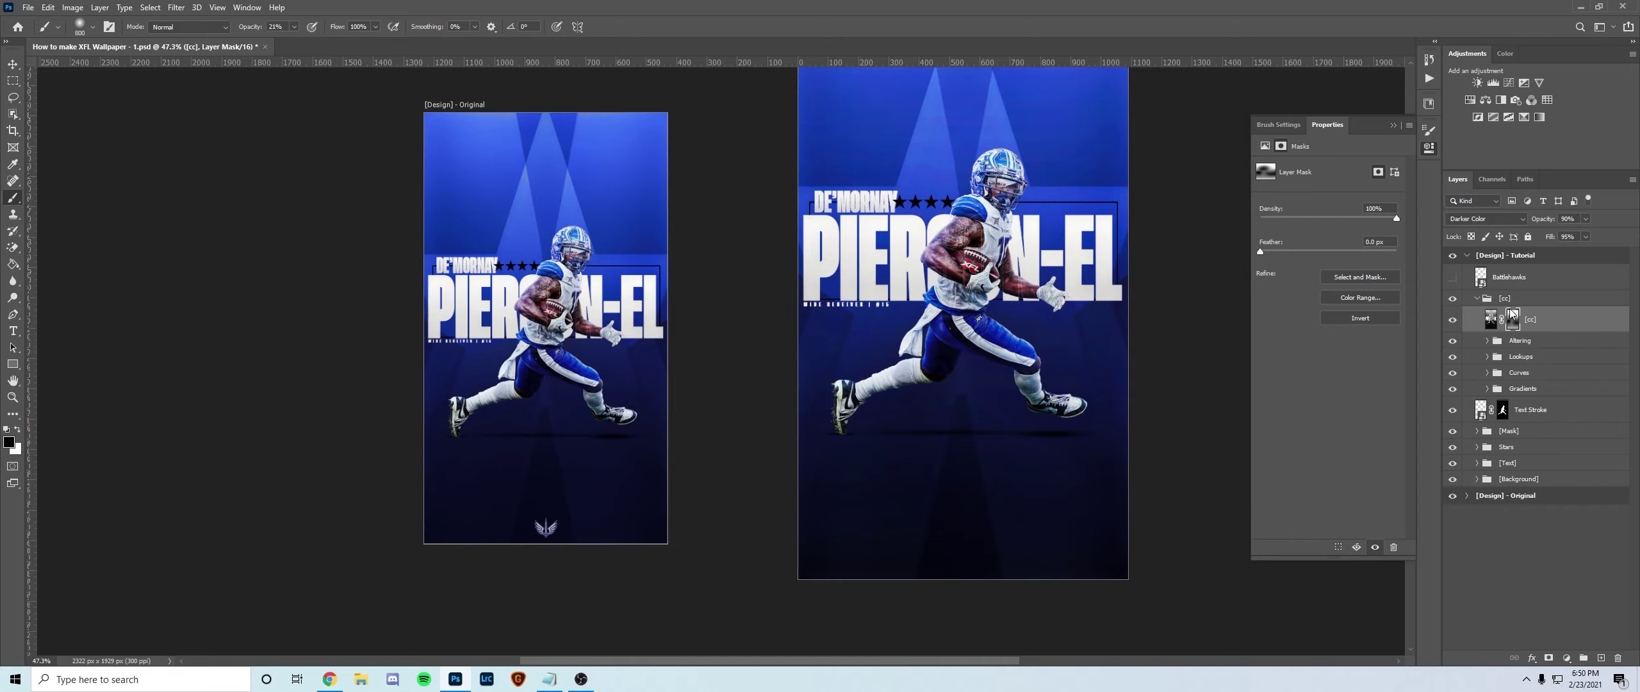
click(1476, 298)
click(1452, 277)
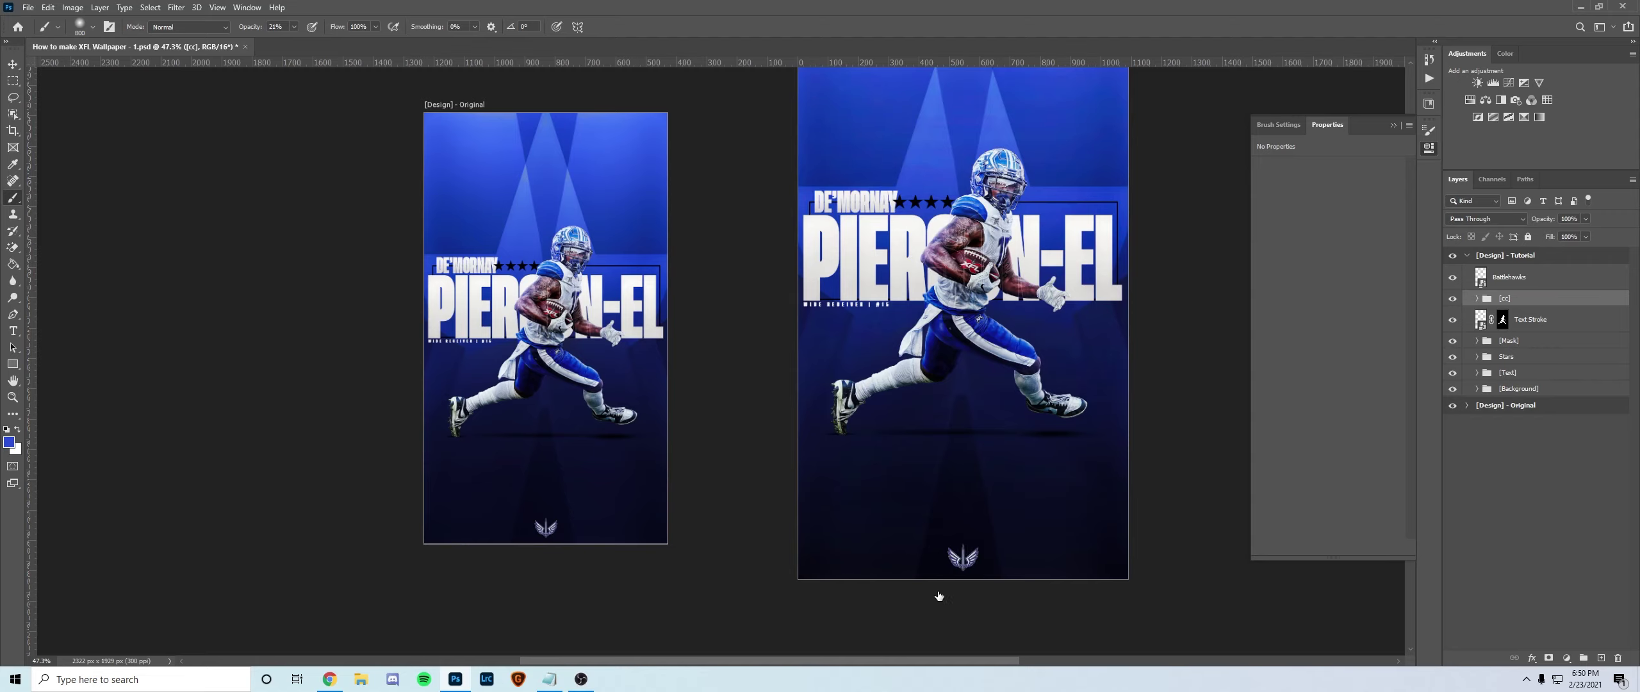
key(z)
drag(968, 574, 940, 546)
scroll(1088, 559, up, 1)
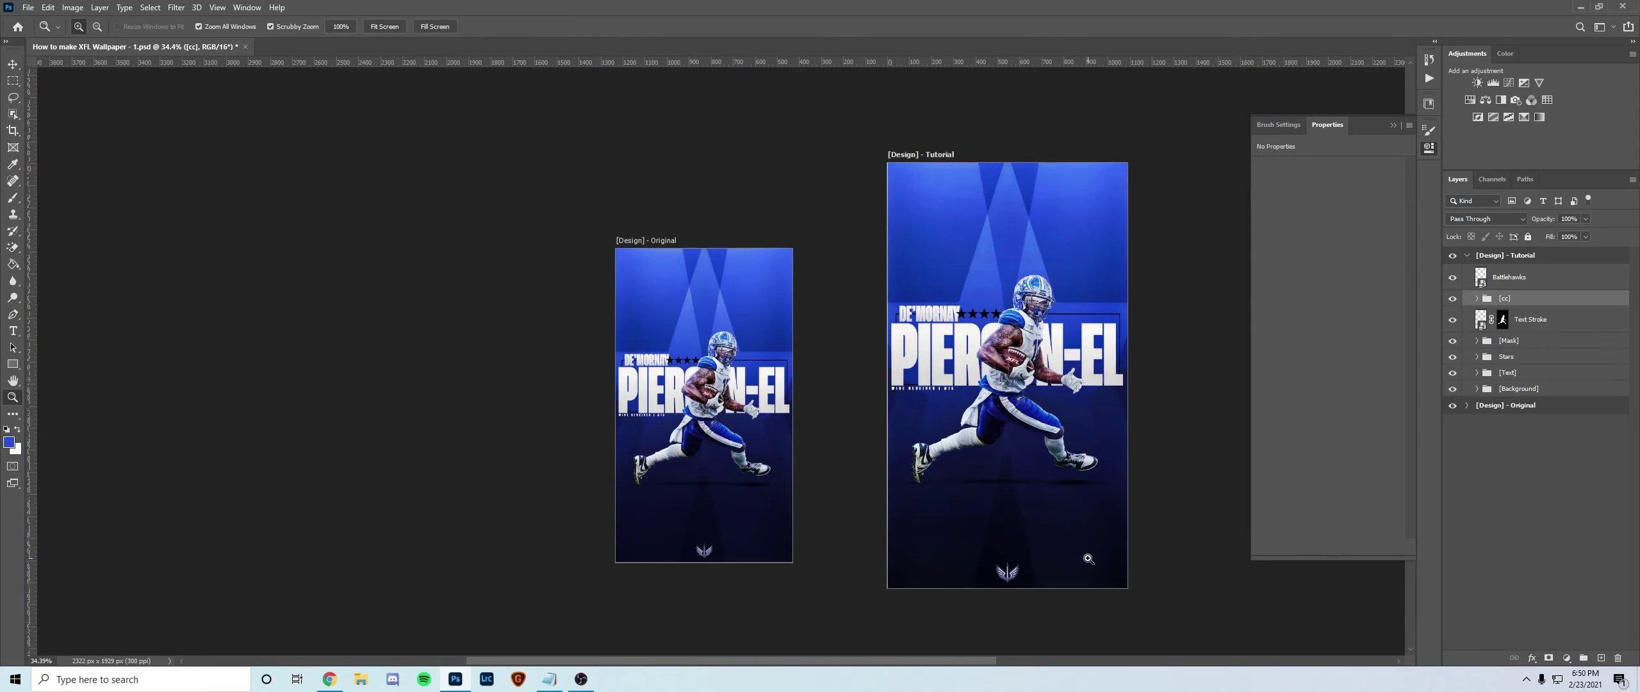
click(1088, 558)
click(1474, 257)
click(1466, 255)
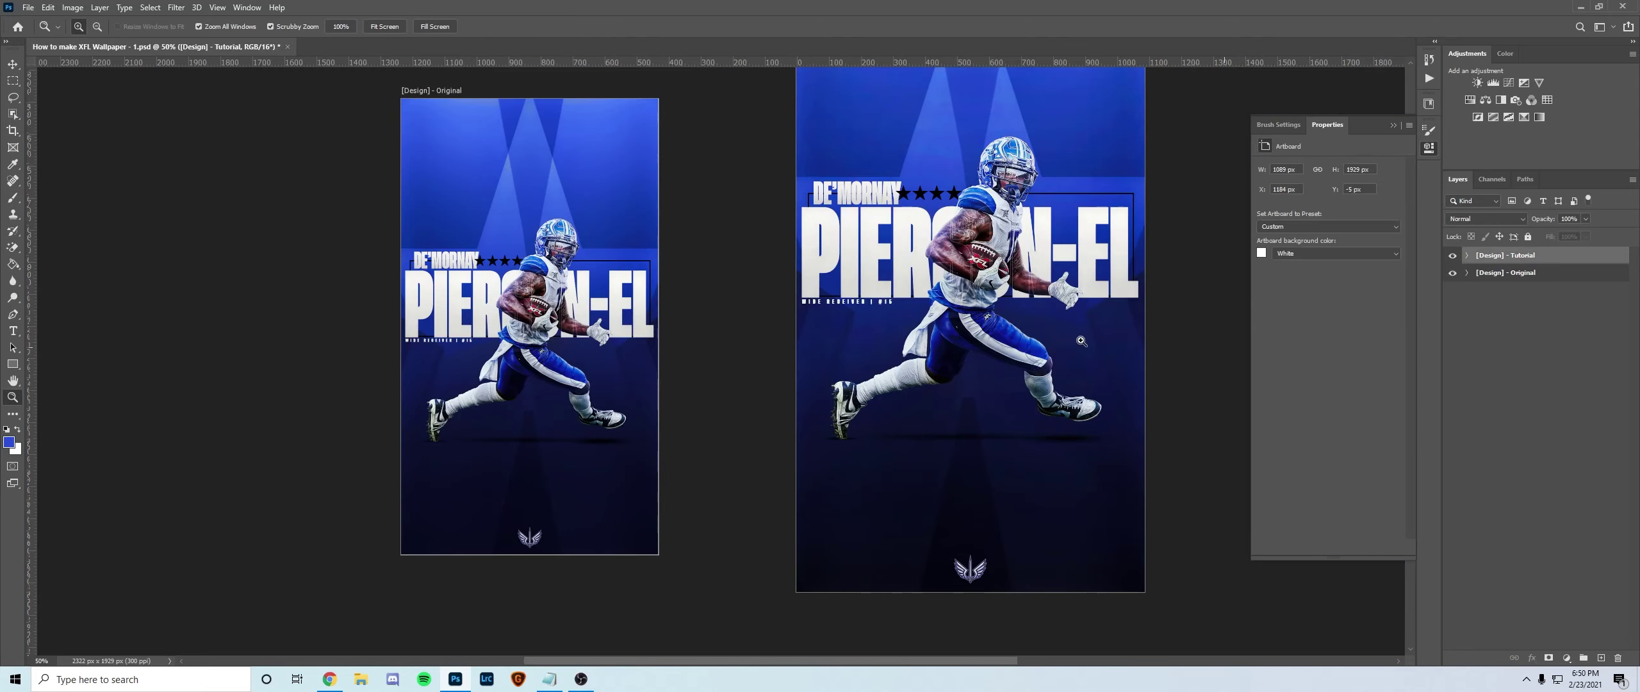
scroll(1081, 340, up, 2)
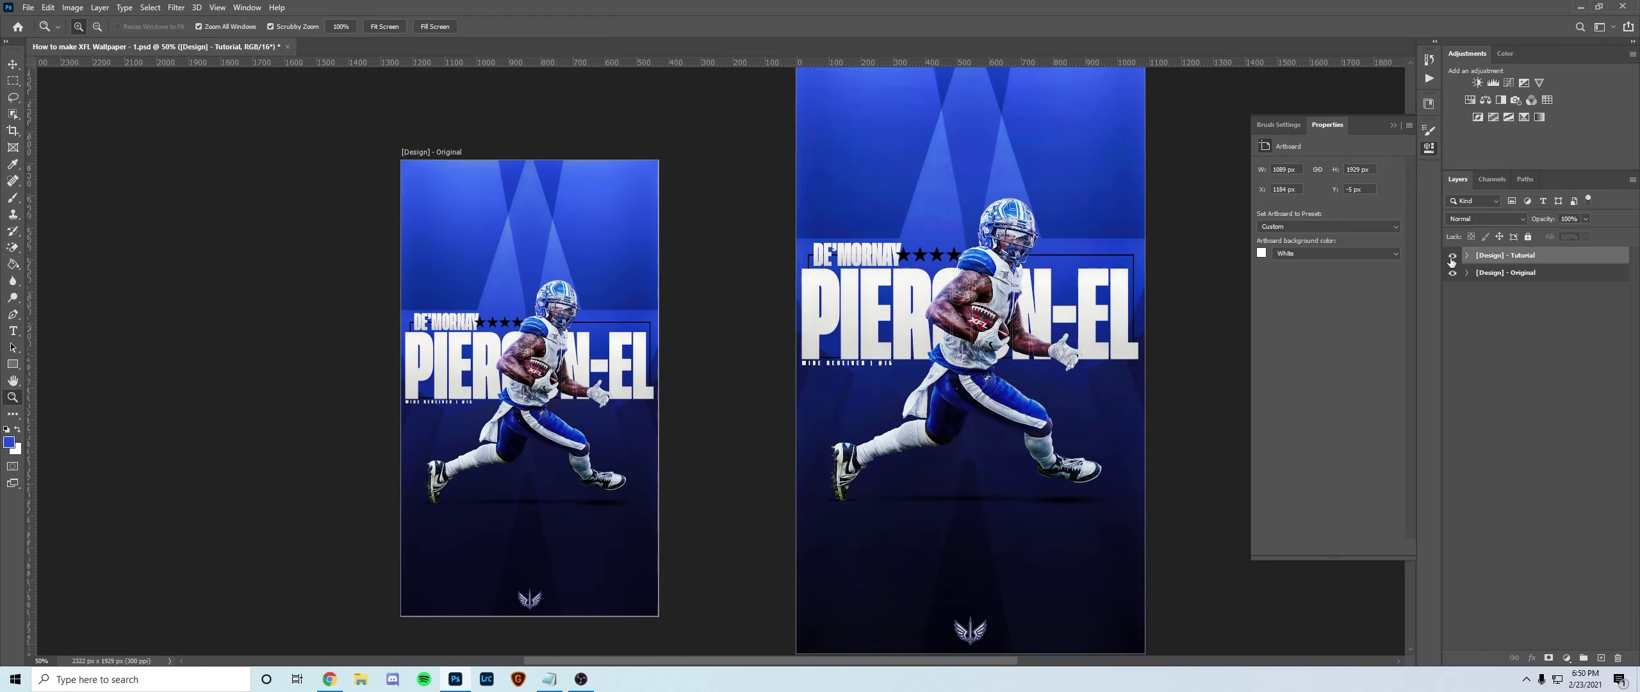
drag(993, 270, 970, 274)
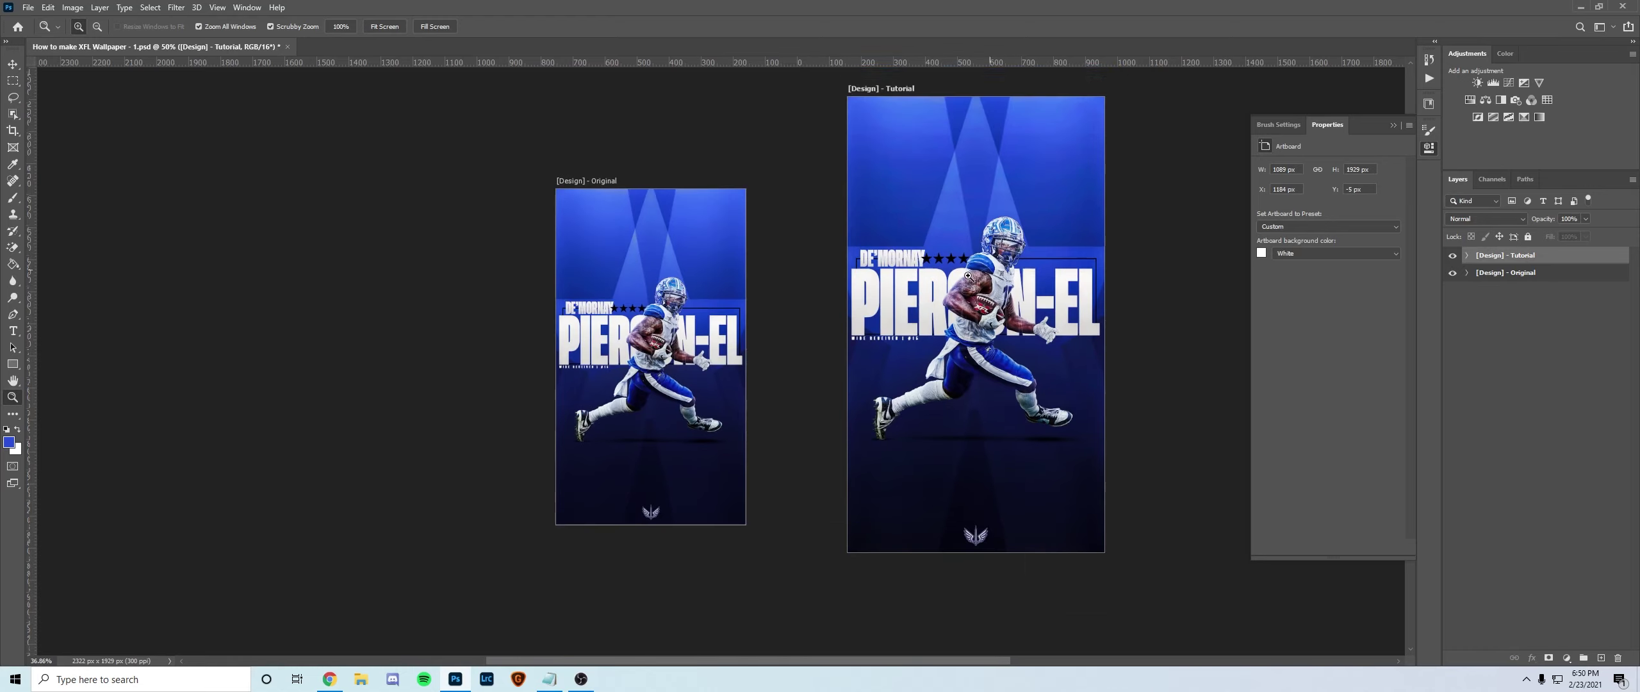
click(973, 274)
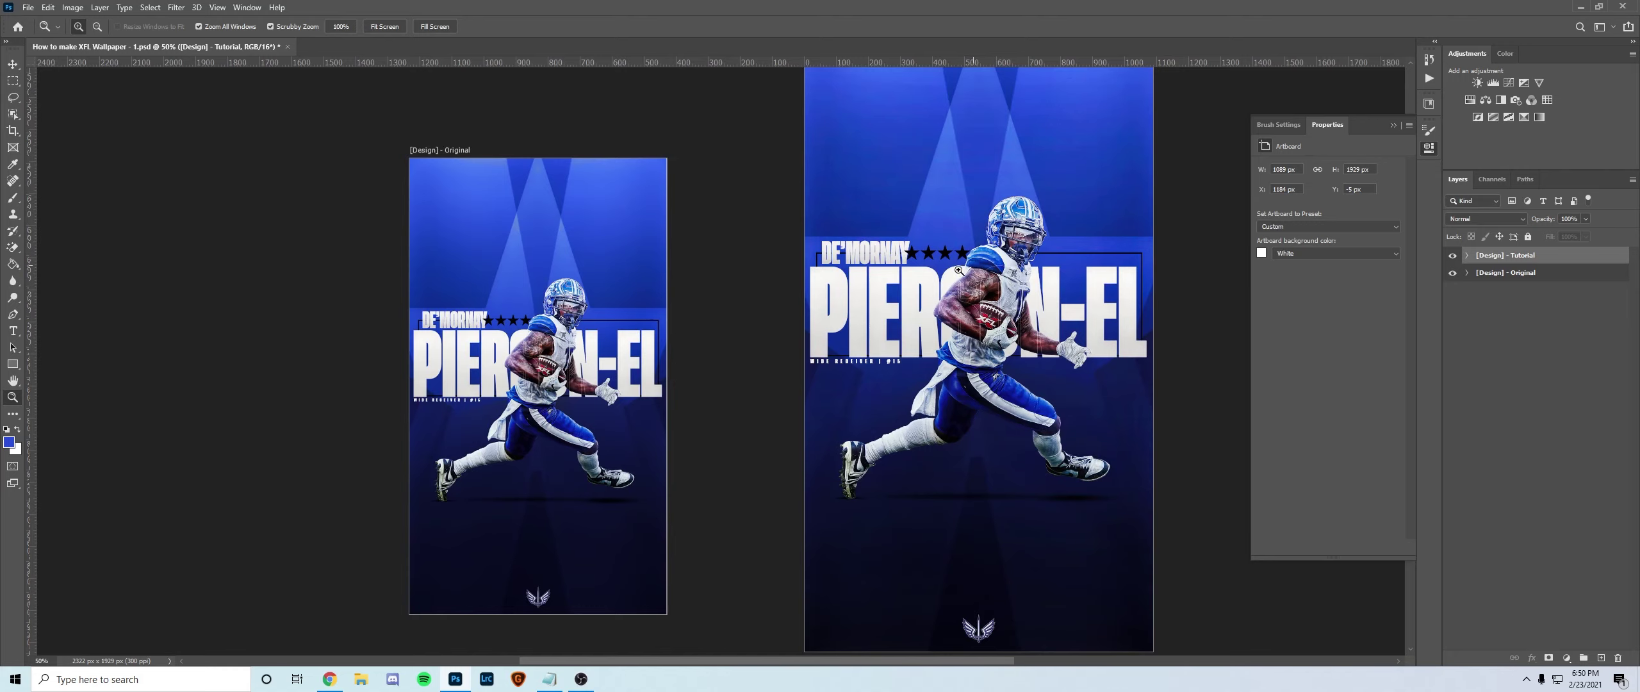
scroll(954, 273, down, 5)
scroll(1087, 253, up, 4)
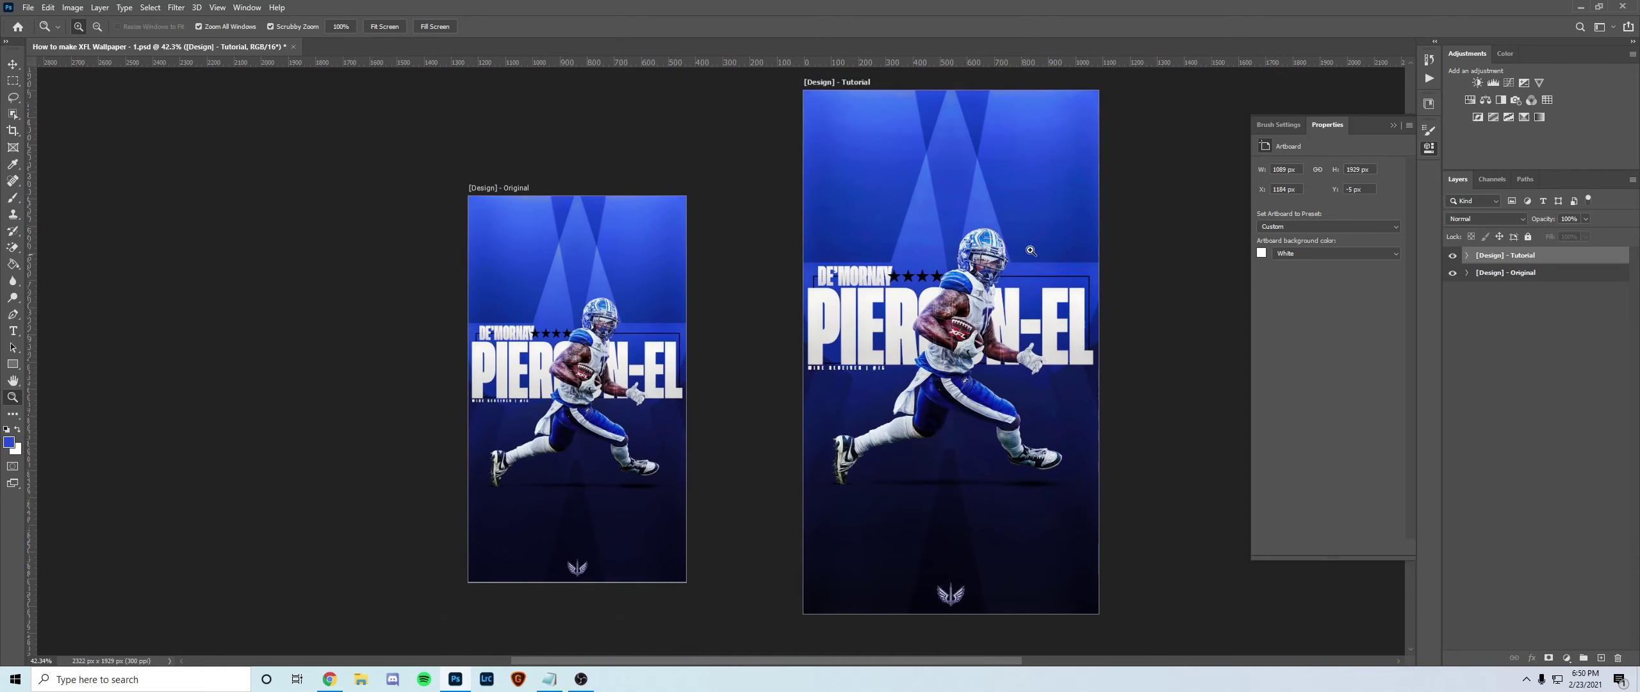
click(11, 65)
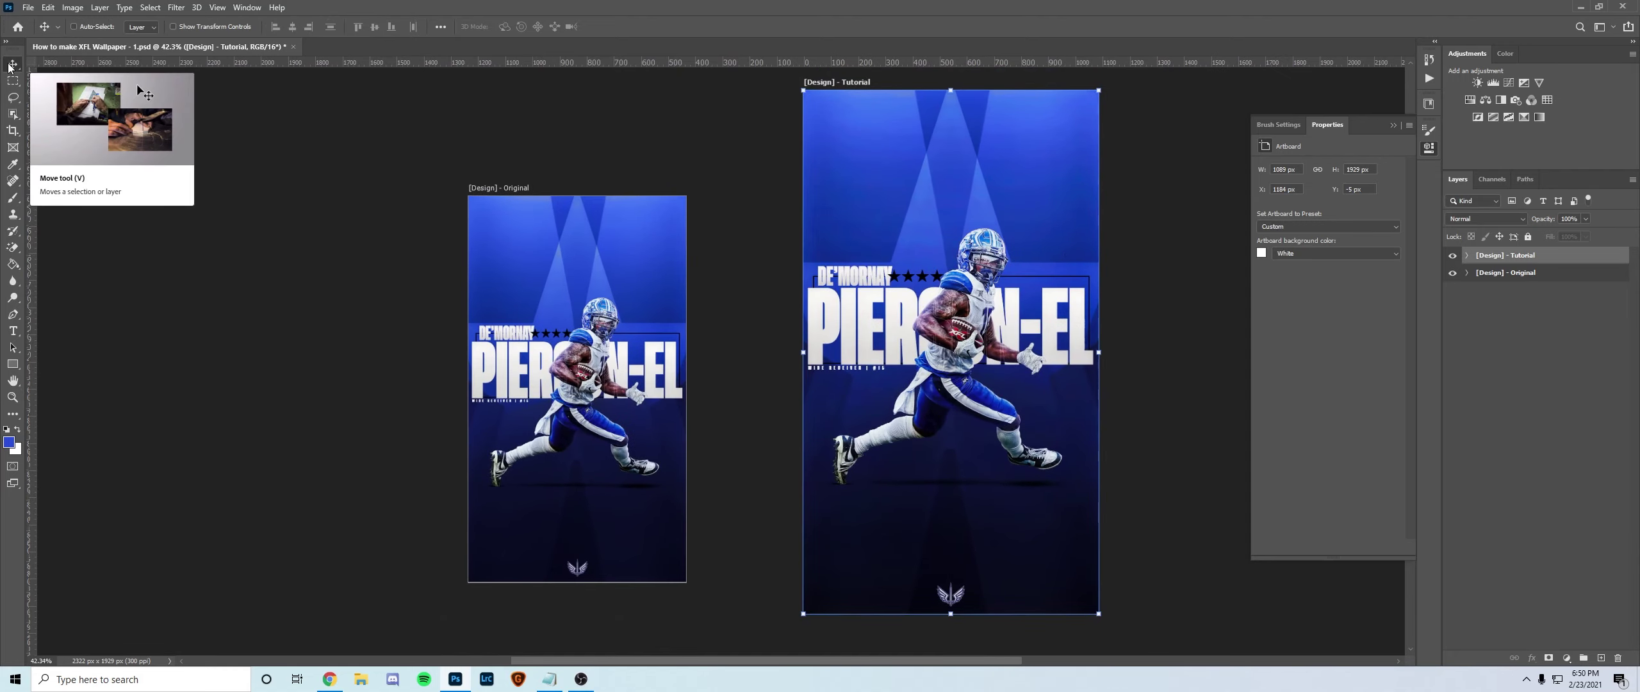